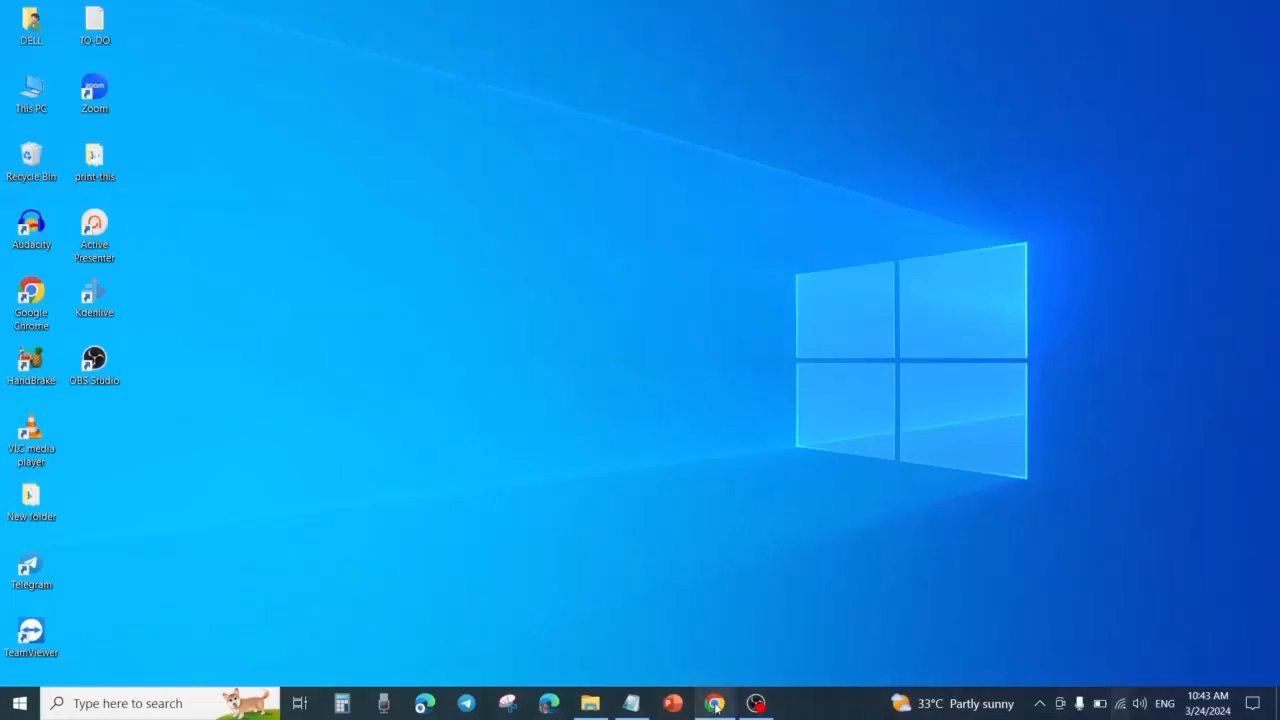
Switch to Chrome, search Google for "canva" and open the Canva home page.
{"action": "left_click", "coordinate": [715, 705]}
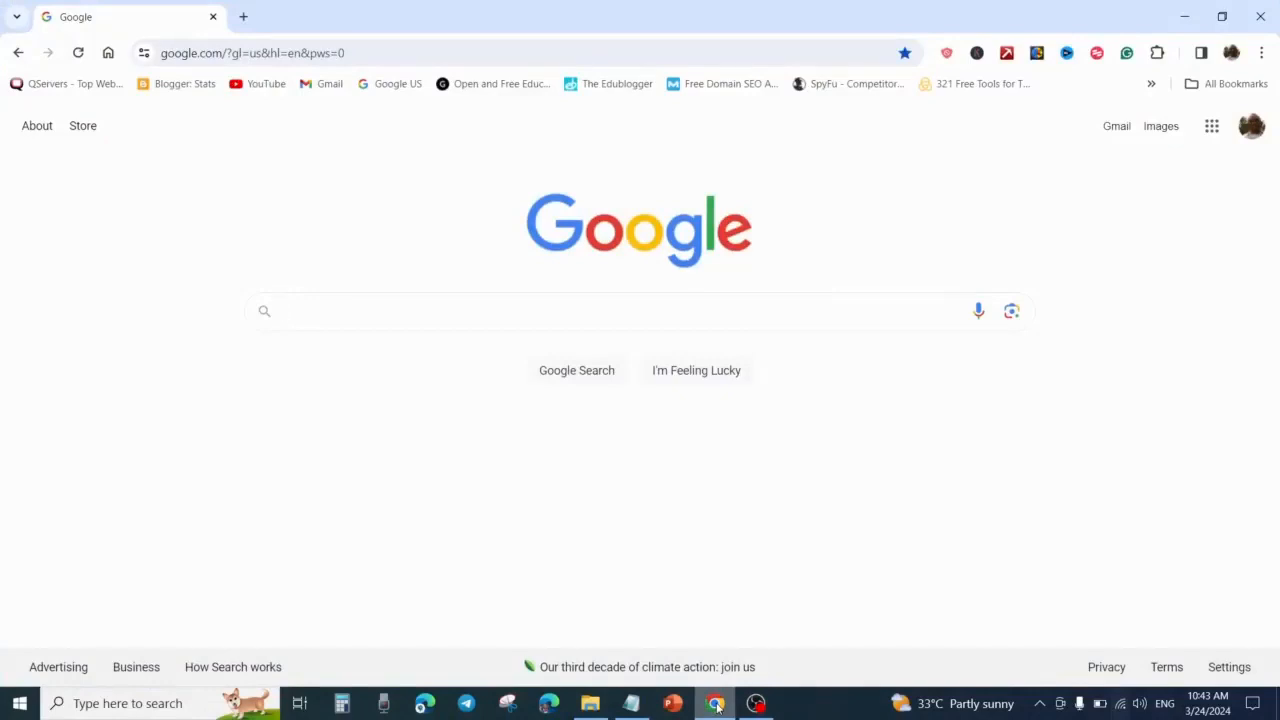
{"action": "type", "text": "canva"}
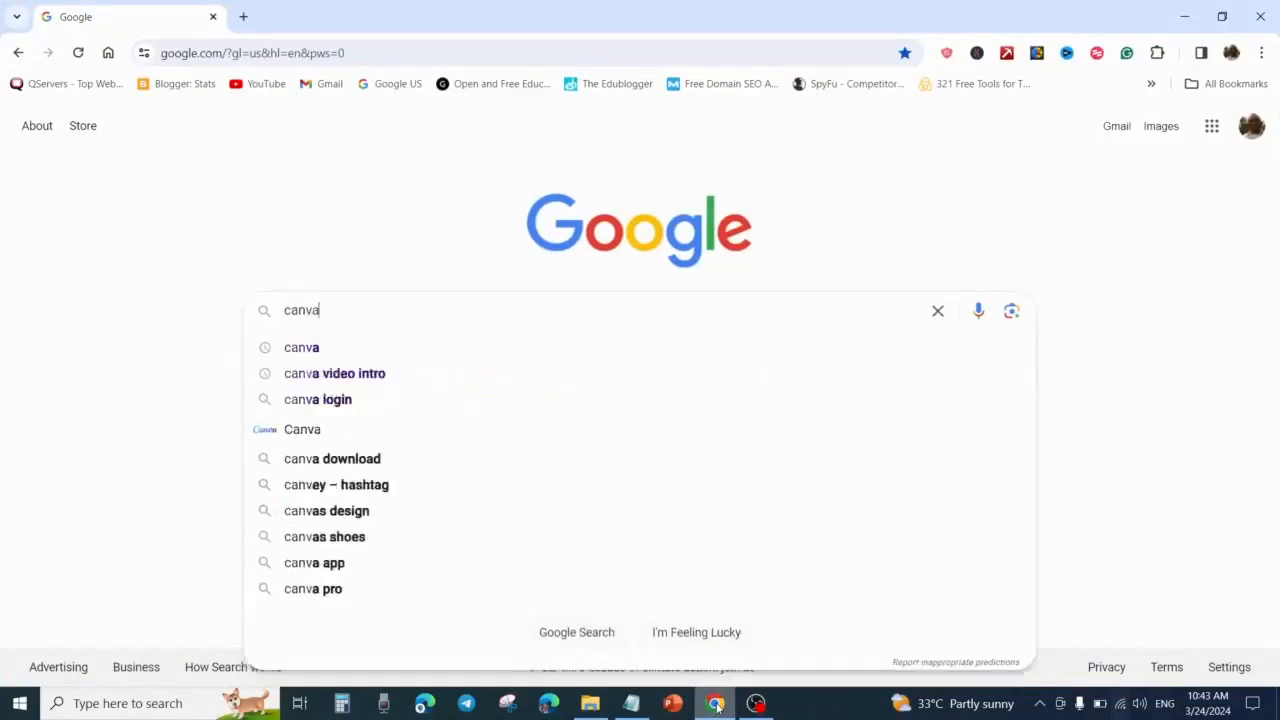
{"action": "key", "text": "Return"}
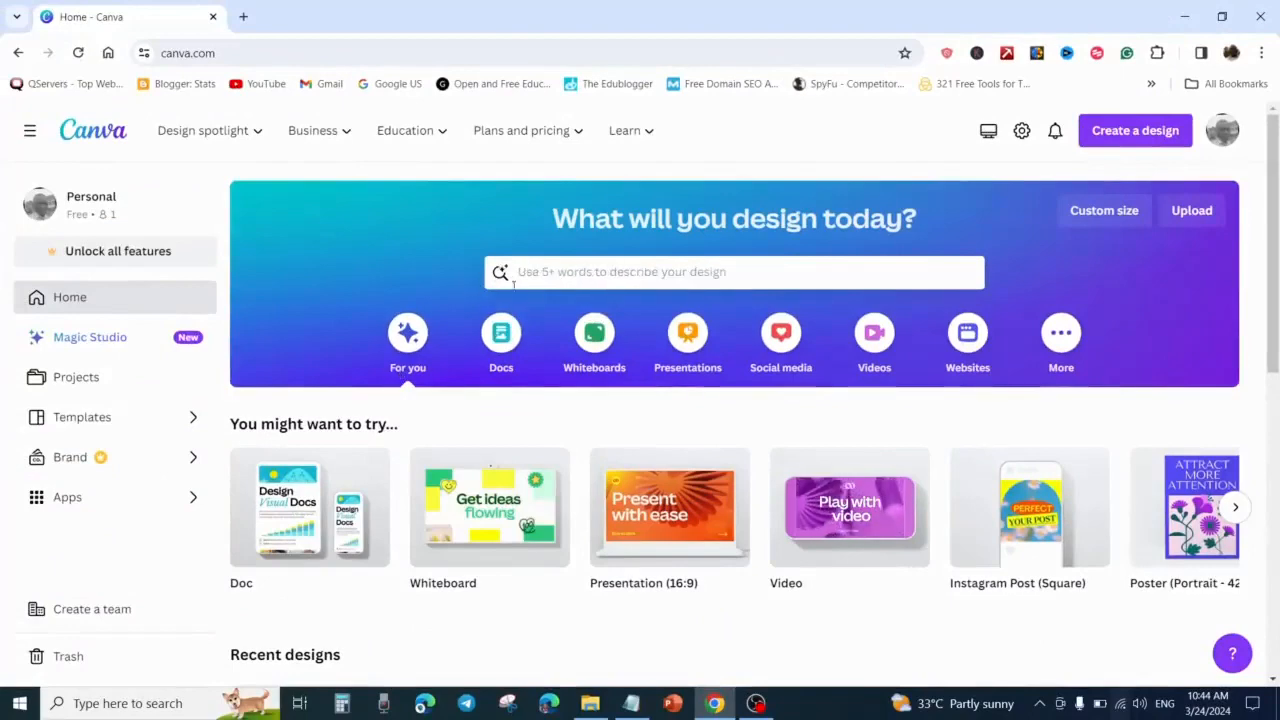
Search the Canva templates for "ebook" using the suggested query "ebook pages".
{"action": "left_click", "coordinate": [596, 272]}
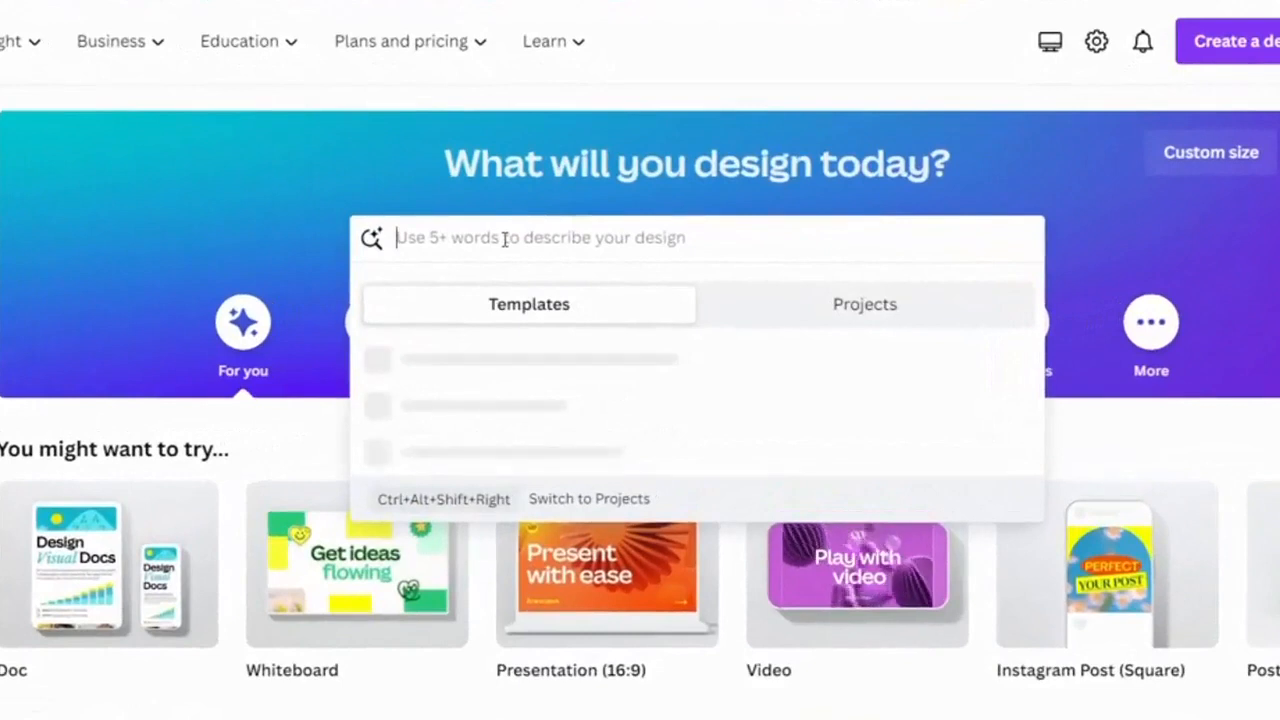
{"action": "type", "text": "ebook"}
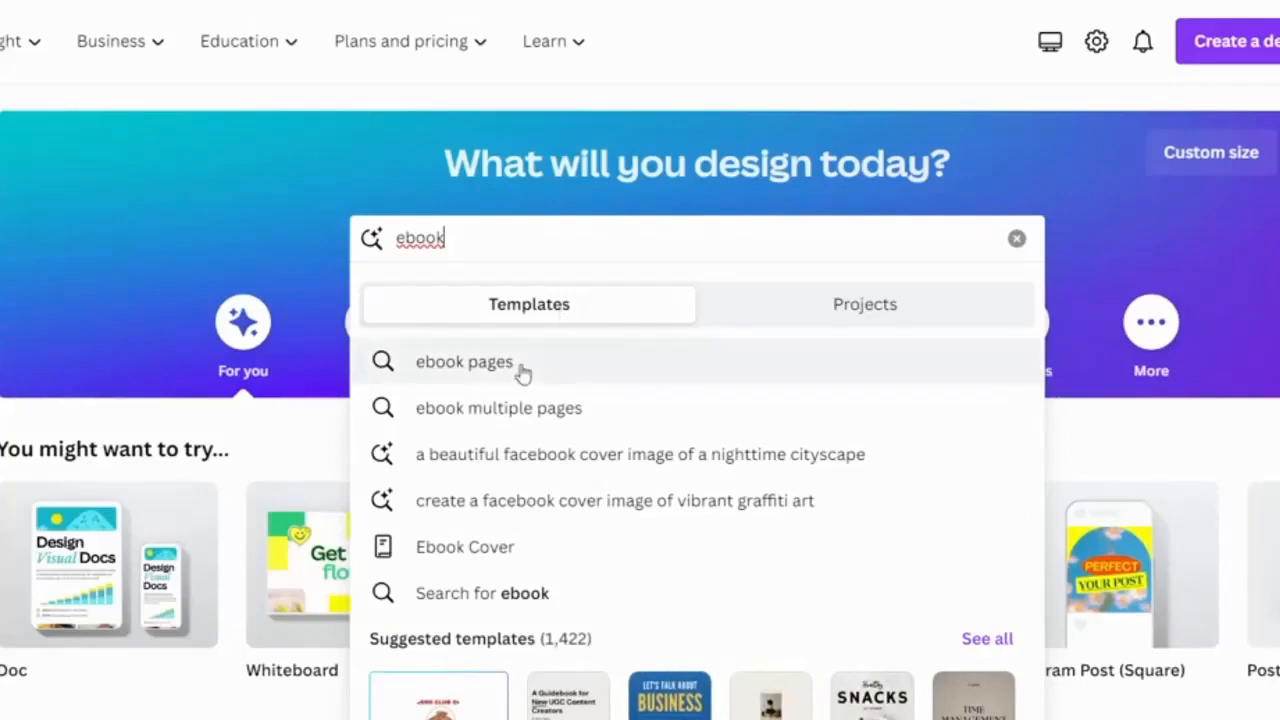
{"action": "left_click", "coordinate": [464, 362]}
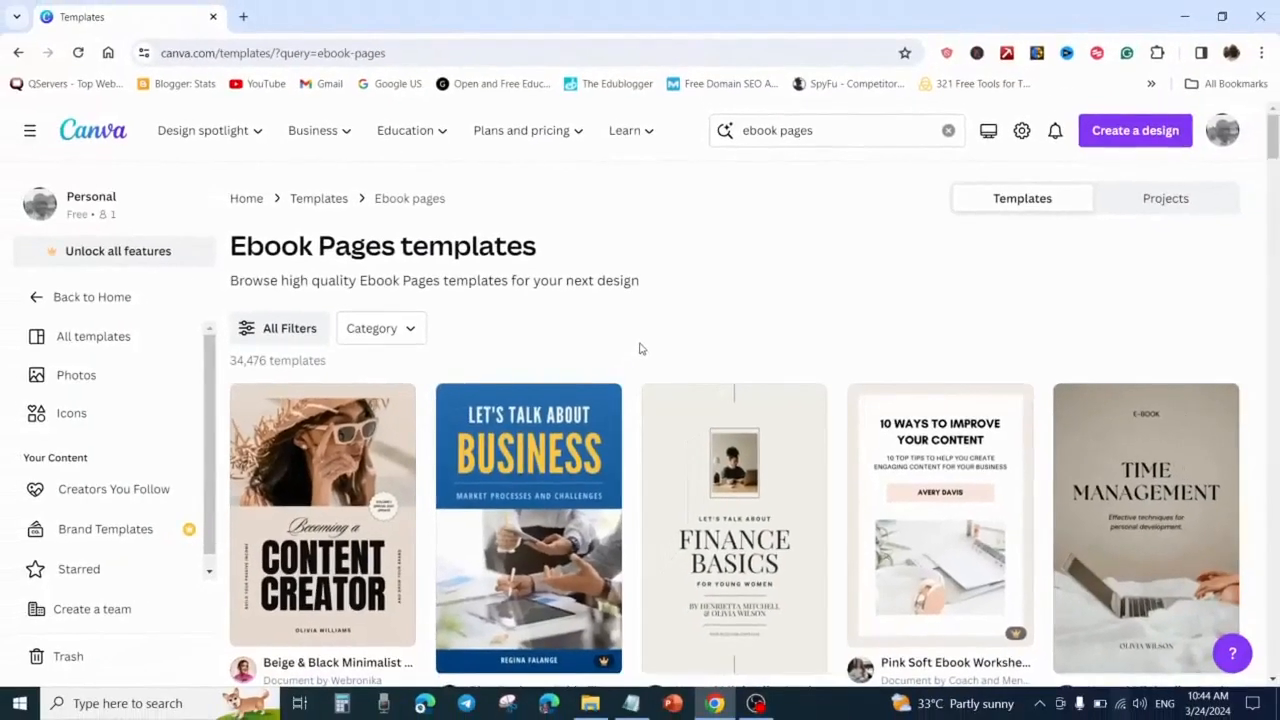
Browse the ebook pages templates to compare the available designs and their free or Pro status.
{"action": "scroll", "coordinate": [640, 348], "scroll_direction": "down", "scroll_amount": 2}
{"action": "mouse_move", "coordinate": [563, 417]}
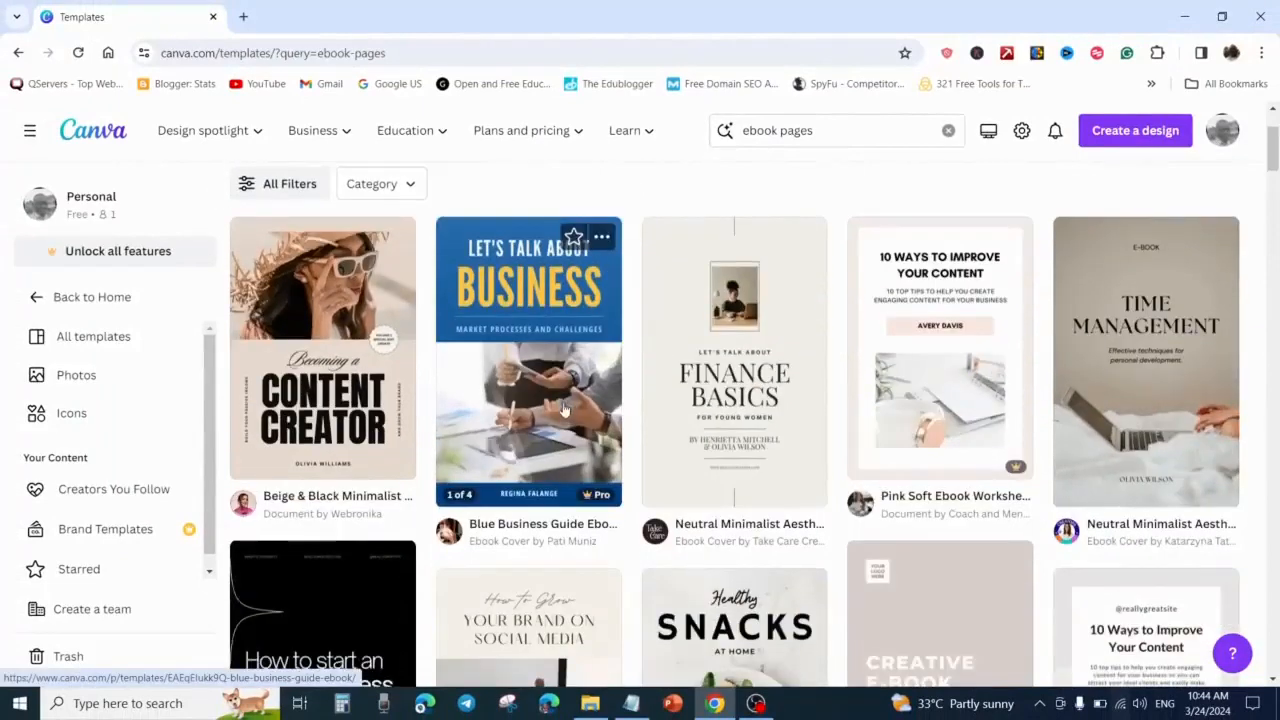
{"action": "scroll", "coordinate": [634, 374], "scroll_direction": "down", "scroll_amount": 4}
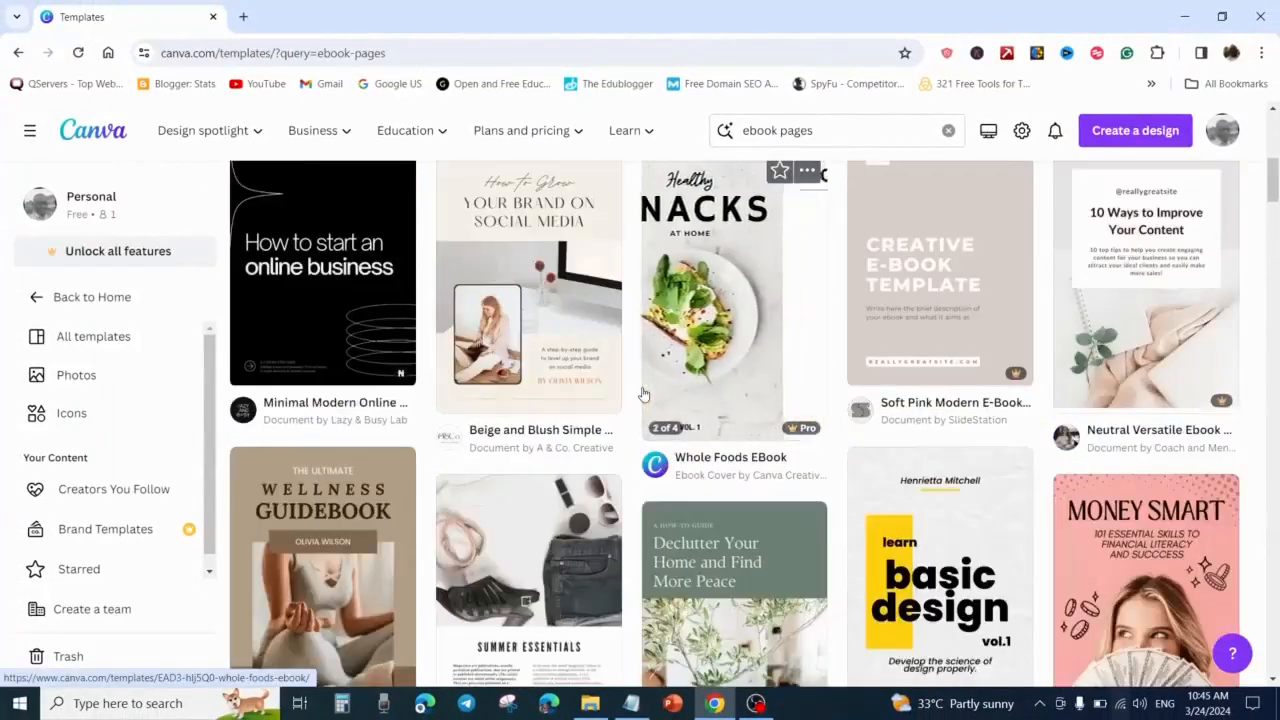
{"action": "scroll", "coordinate": [644, 394], "scroll_direction": "up", "scroll_amount": 2}
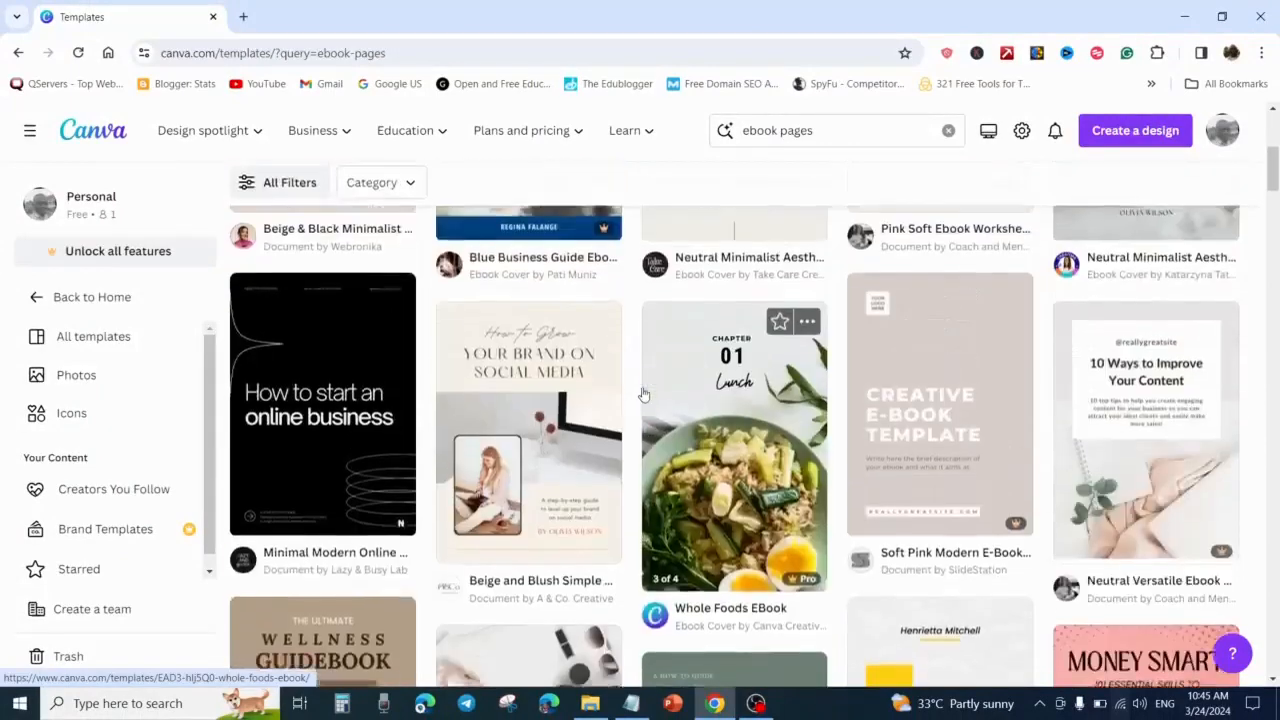
{"action": "scroll", "coordinate": [644, 394], "scroll_direction": "up", "scroll_amount": 2}
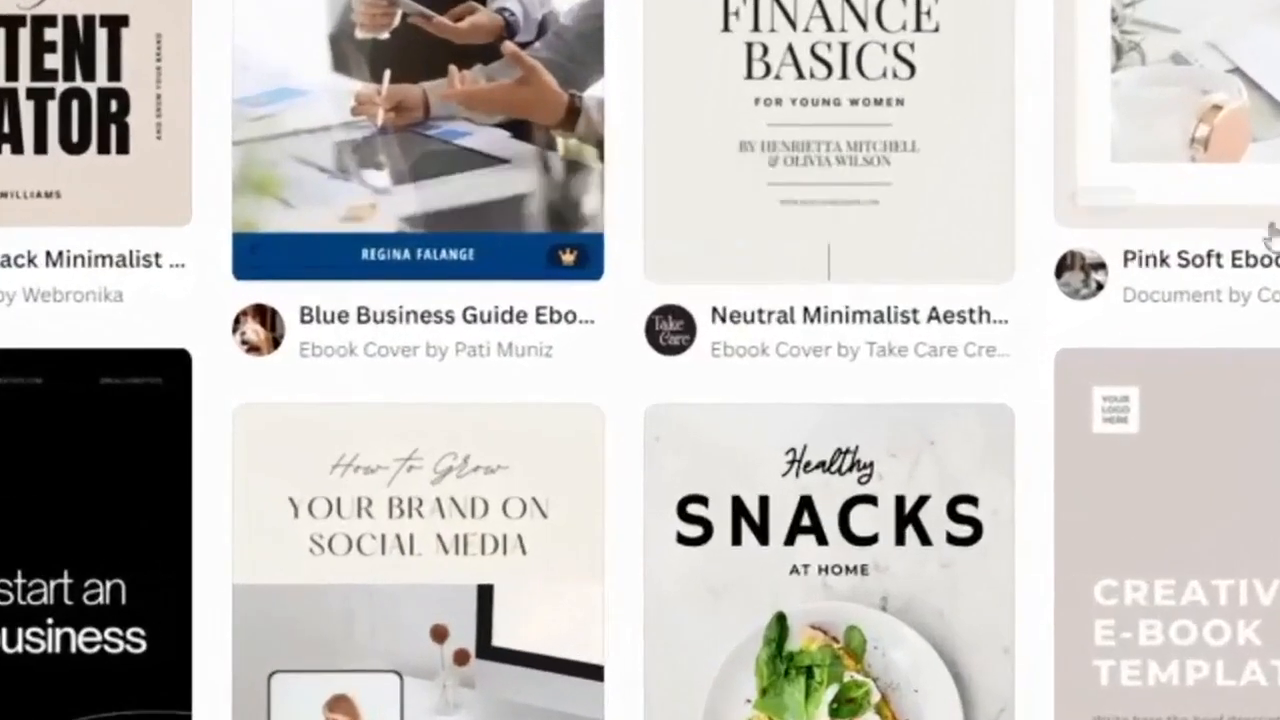
{"action": "scroll", "coordinate": [1248, 237], "scroll_direction": "down", "scroll_amount": 5}
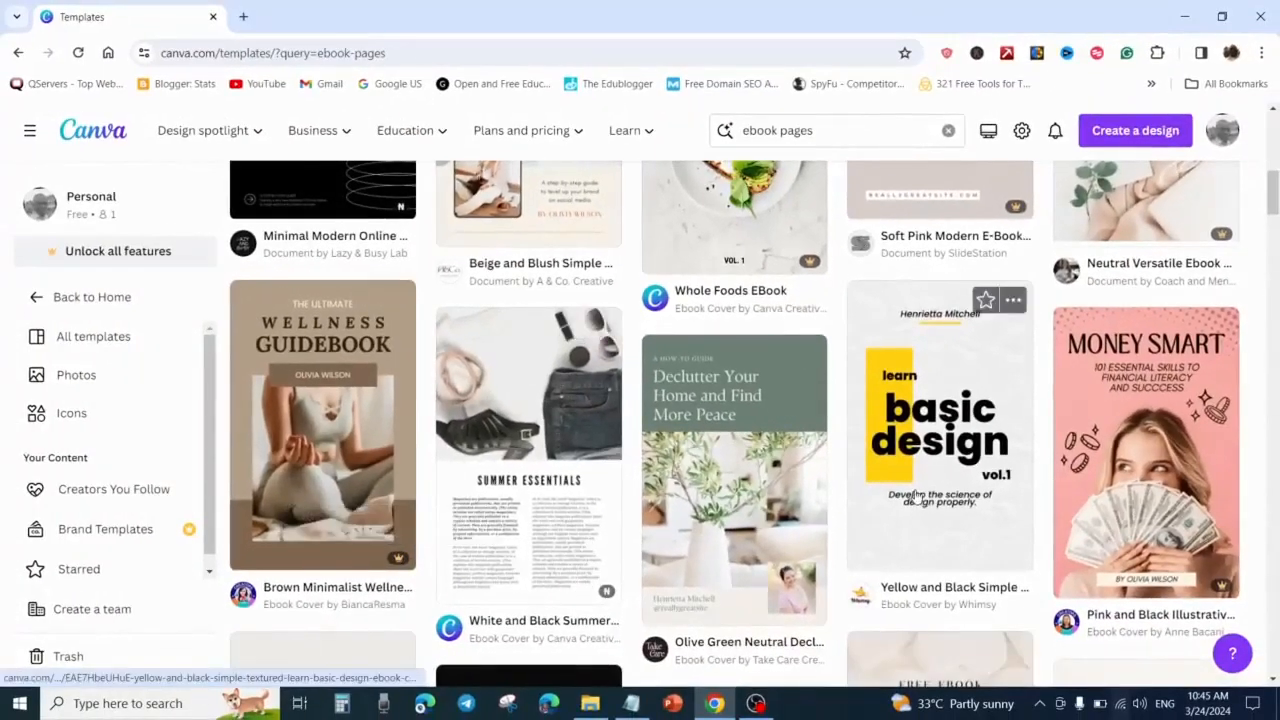
{"action": "scroll", "coordinate": [916, 497], "scroll_direction": "up", "scroll_amount": 10}
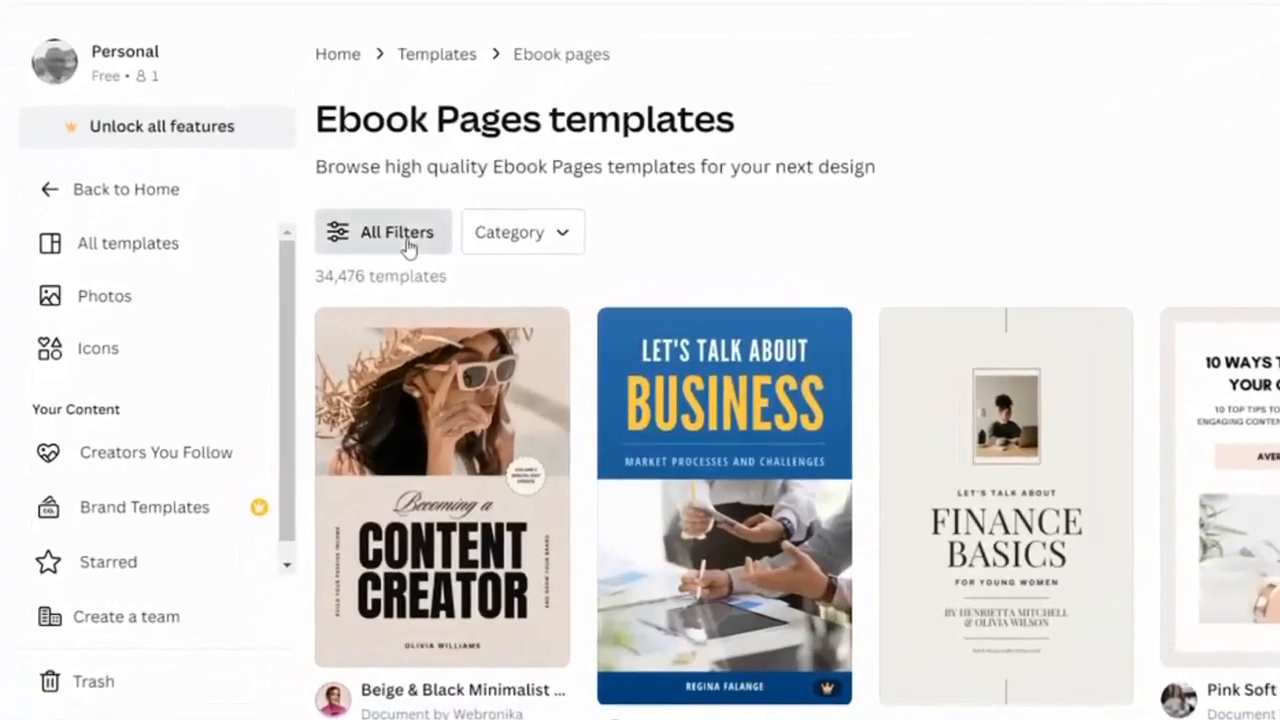
Filter the ebook pages templates by price to show only Free ones.
{"action": "left_click", "coordinate": [297, 341]}
{"action": "scroll", "coordinate": [222, 254], "scroll_direction": "down", "scroll_amount": 6}
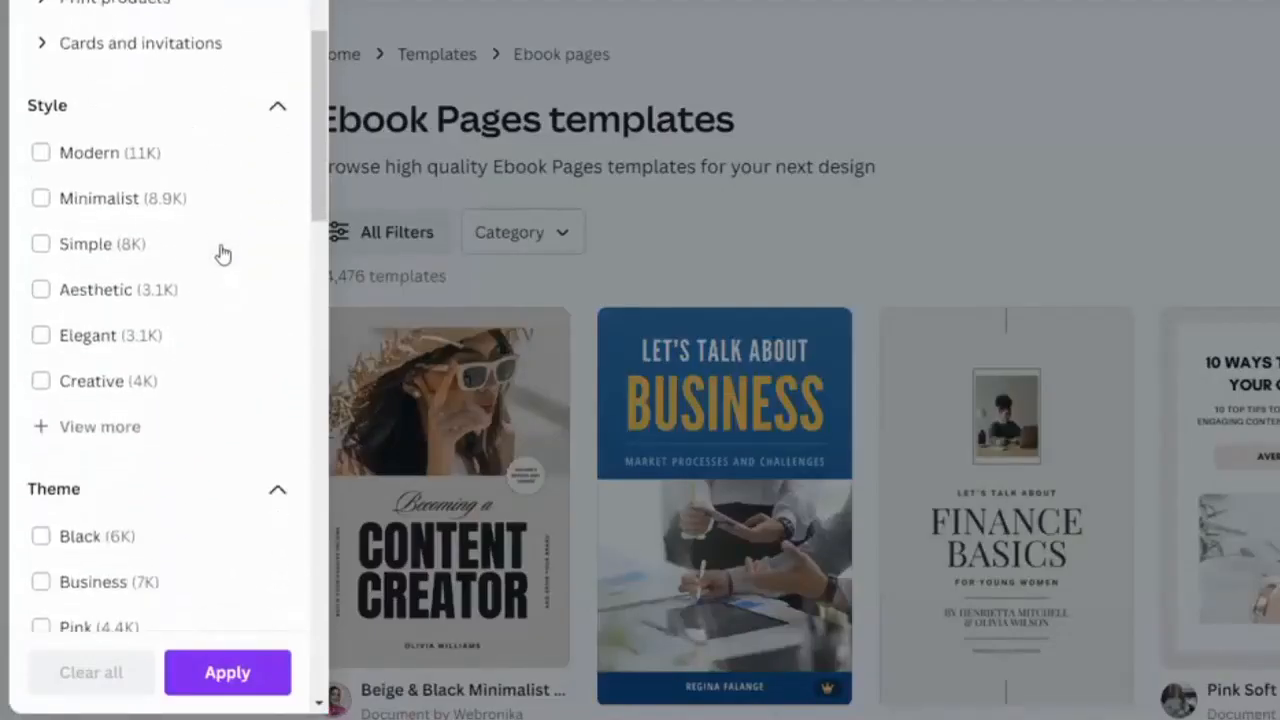
{"action": "scroll", "coordinate": [222, 254], "scroll_direction": "down", "scroll_amount": 10}
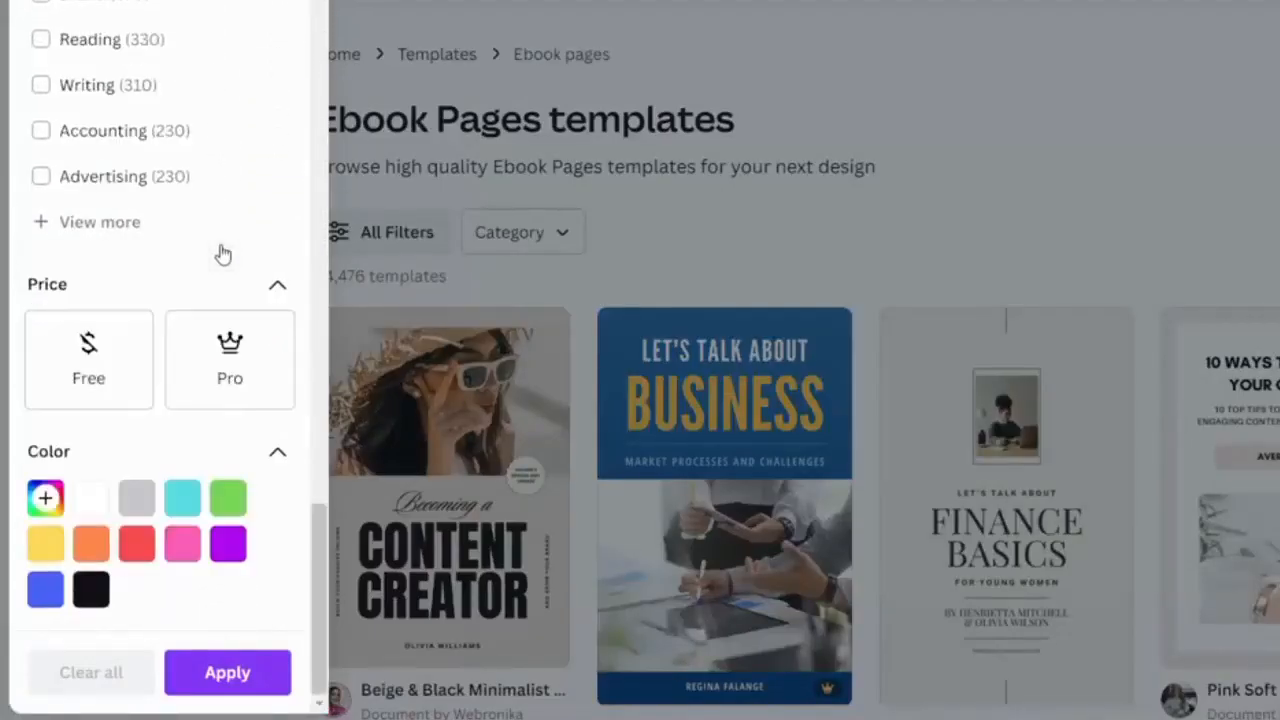
{"action": "left_click", "coordinate": [62, 377]}
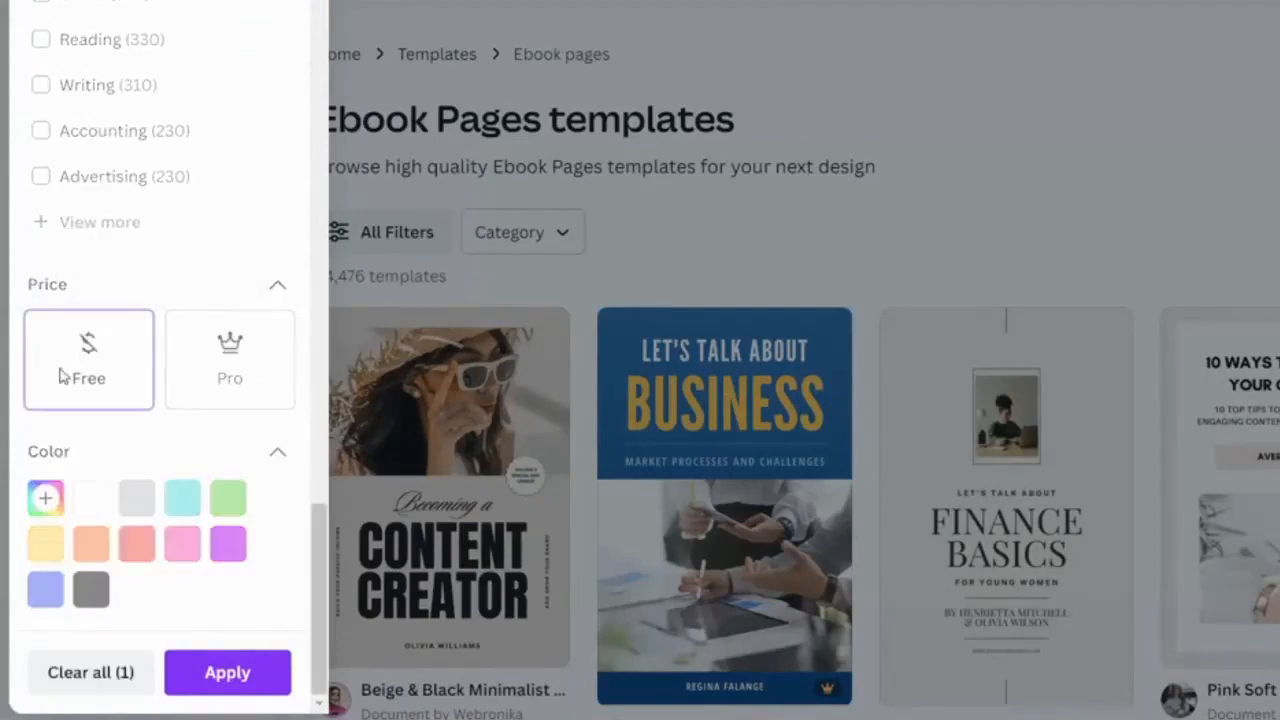
{"action": "left_click", "coordinate": [197, 688]}
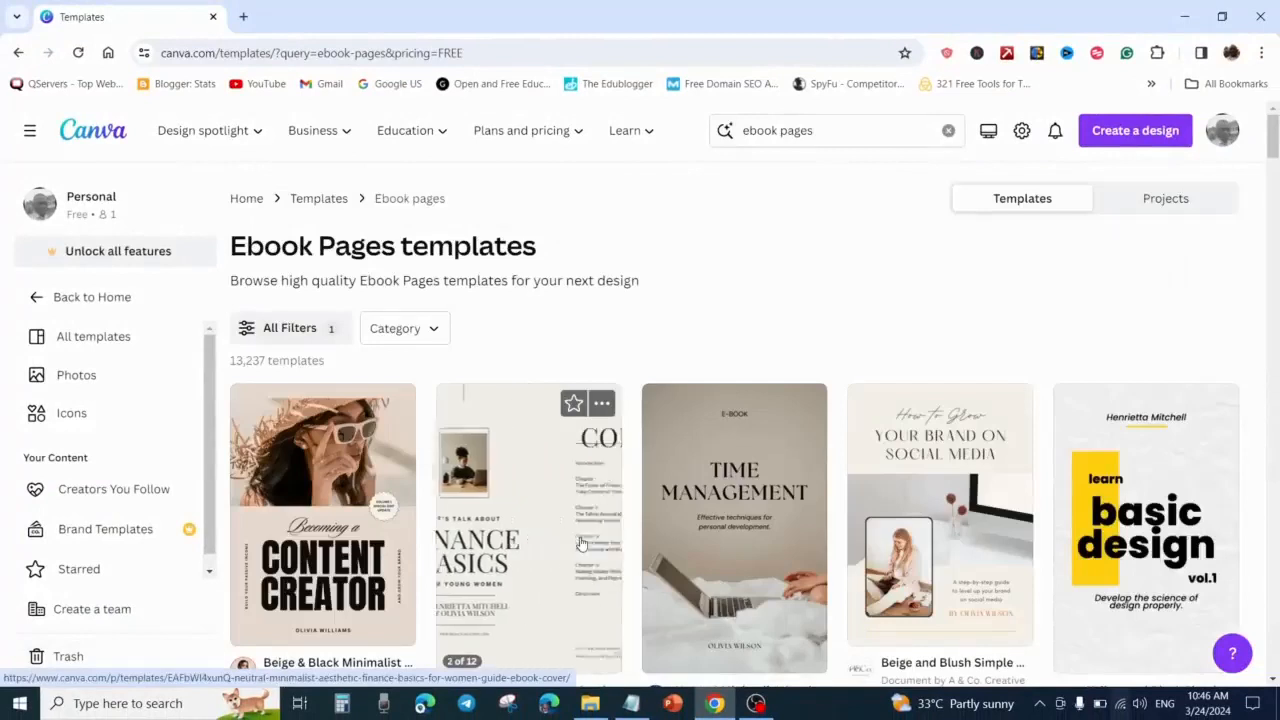
Open the Neutral Minimalist Aesthetic Finance Basics For Women Guide Ebook Cover template for customizing.
{"action": "scroll", "coordinate": [634, 521], "scroll_direction": "down", "scroll_amount": 2}
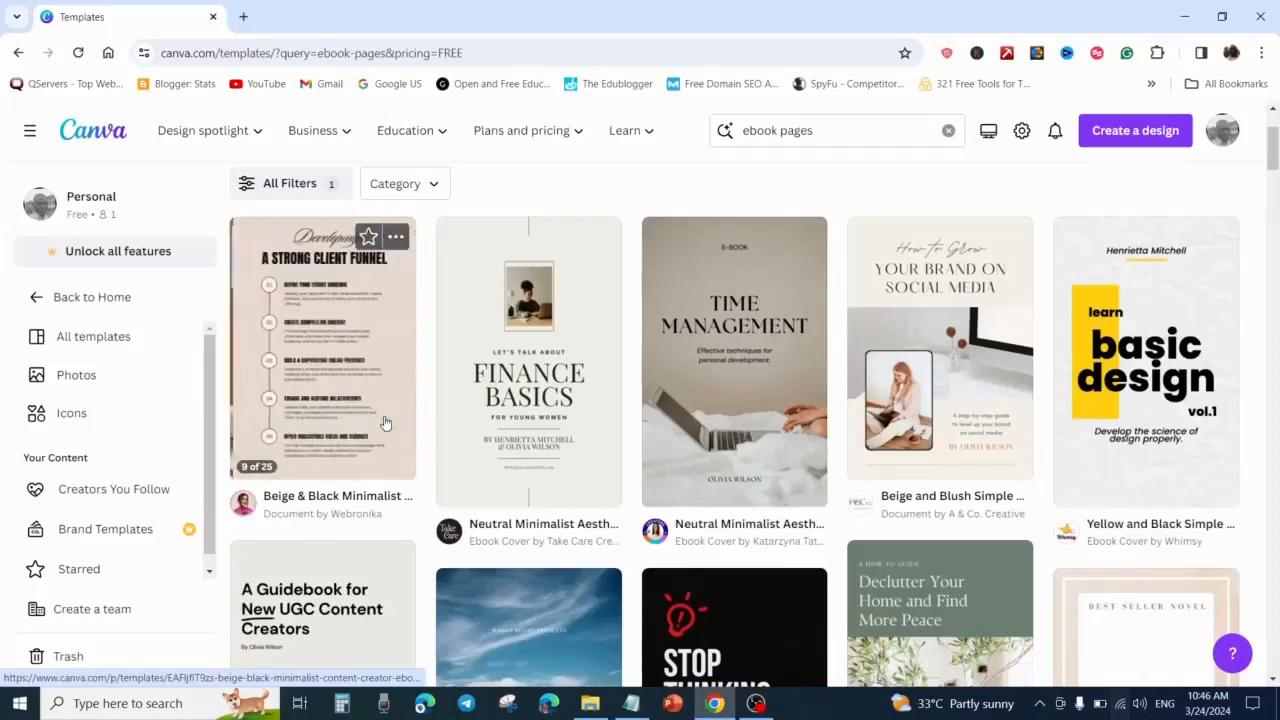
{"action": "left_click", "coordinate": [547, 422]}
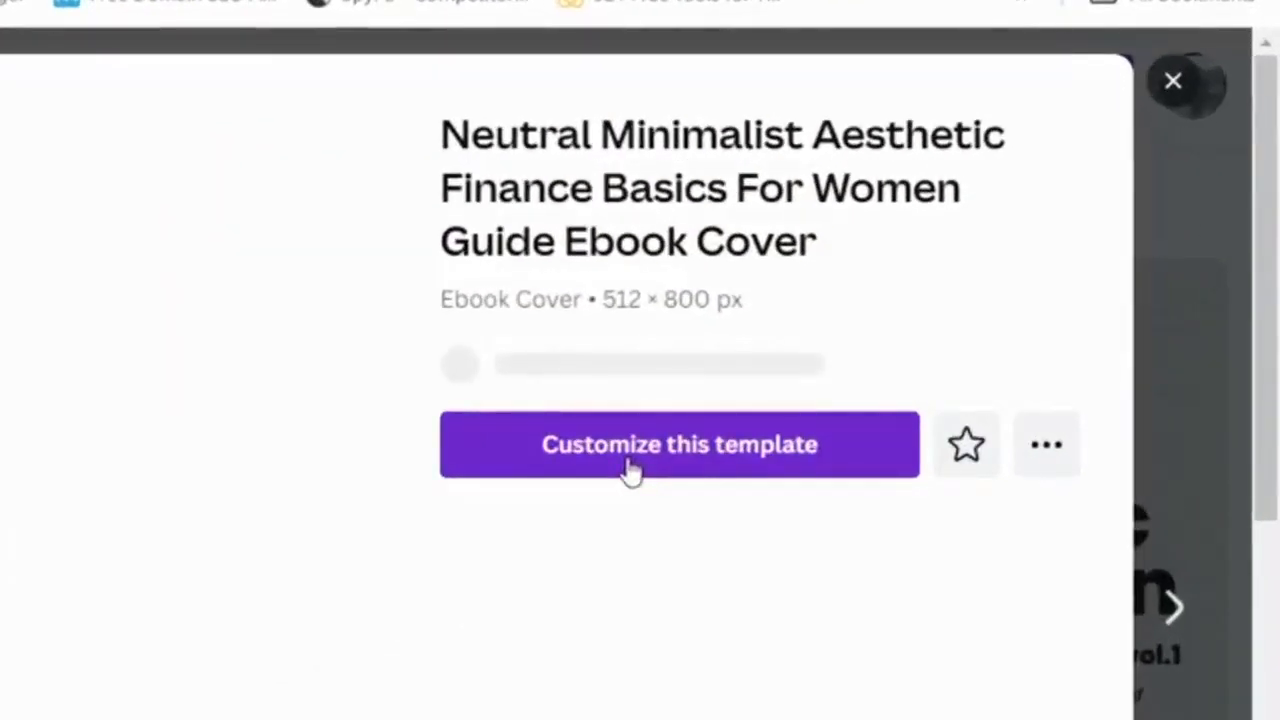
{"action": "left_click", "coordinate": [630, 468]}
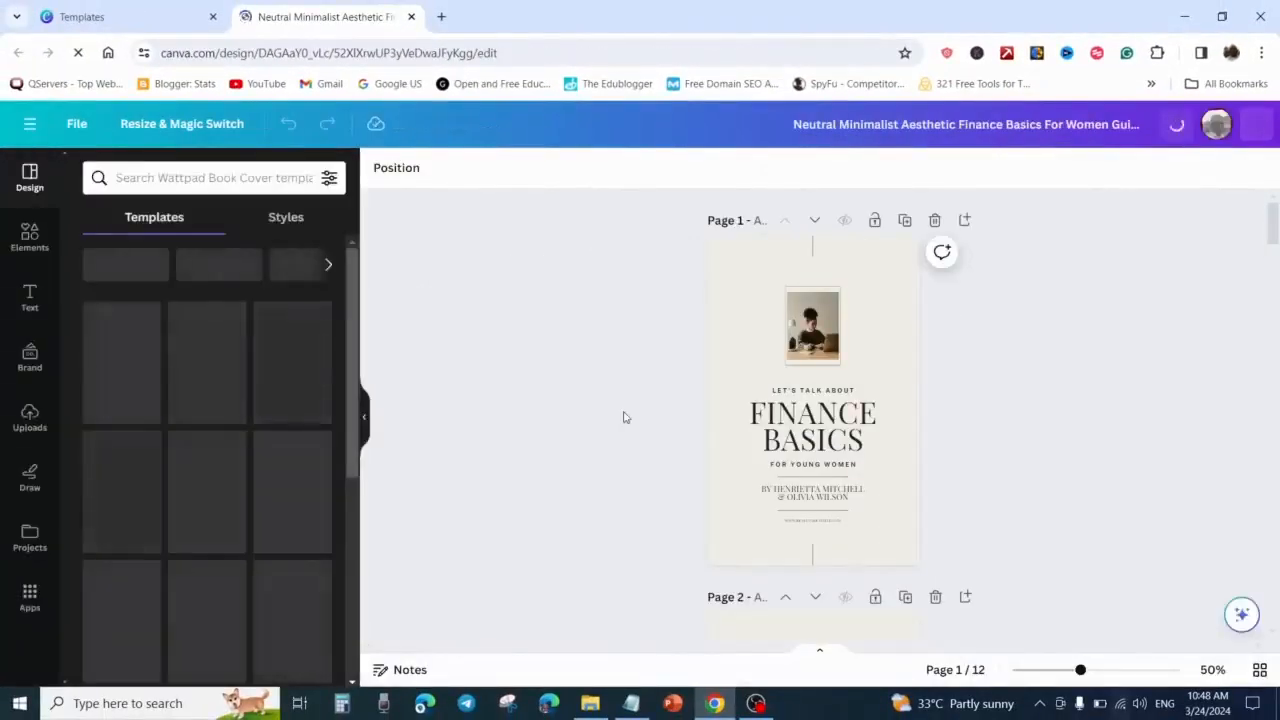
Replace FINANCE with COMPUTER in the page 1 cover title and widen its text box until the word fits on one line.
{"action": "scroll", "coordinate": [812, 412], "scroll_direction": "down", "scroll_amount": 3}
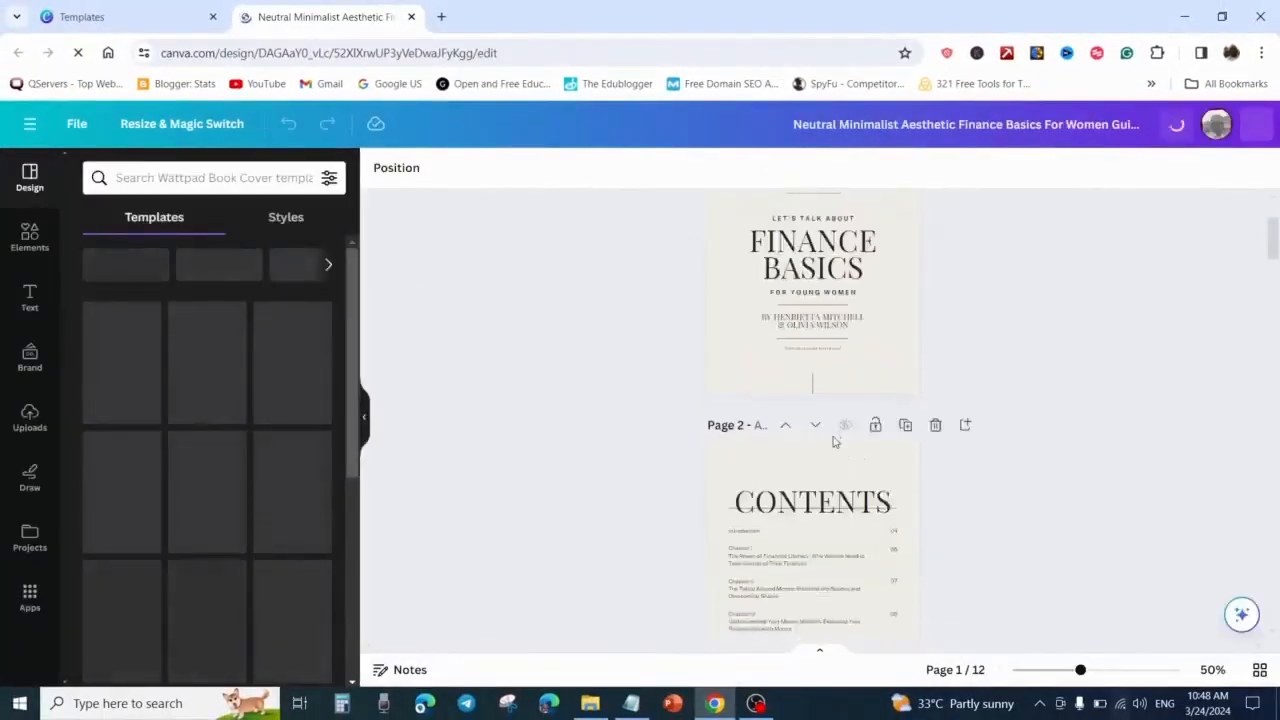
{"action": "scroll", "coordinate": [835, 443], "scroll_direction": "down", "scroll_amount": 3}
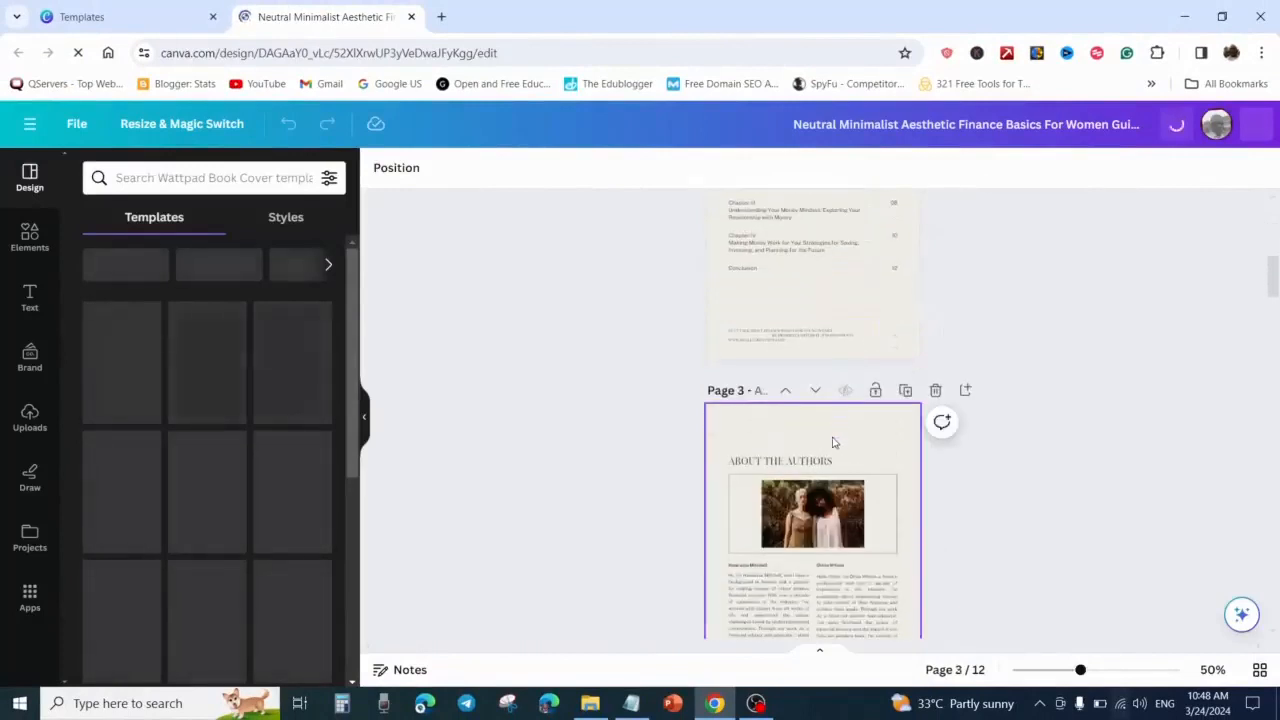
{"action": "scroll", "coordinate": [835, 443], "scroll_direction": "down", "scroll_amount": 4}
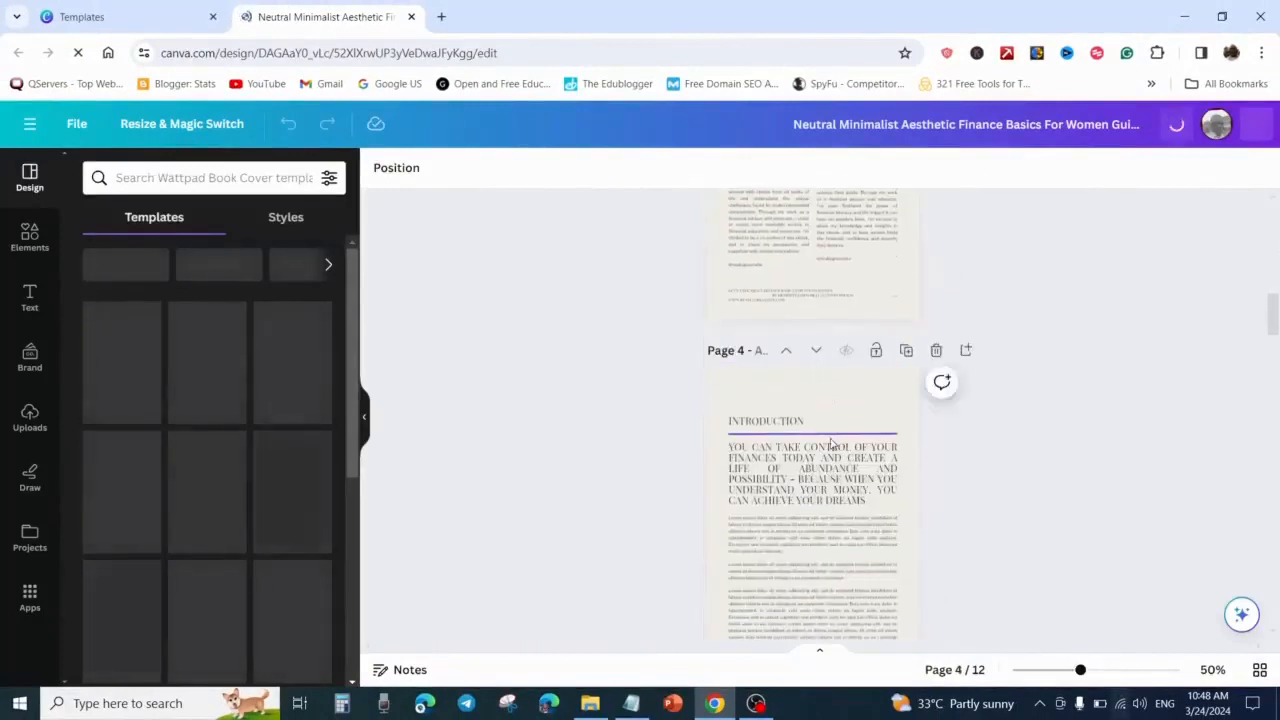
{"action": "scroll", "coordinate": [830, 443], "scroll_direction": "up", "scroll_amount": 7}
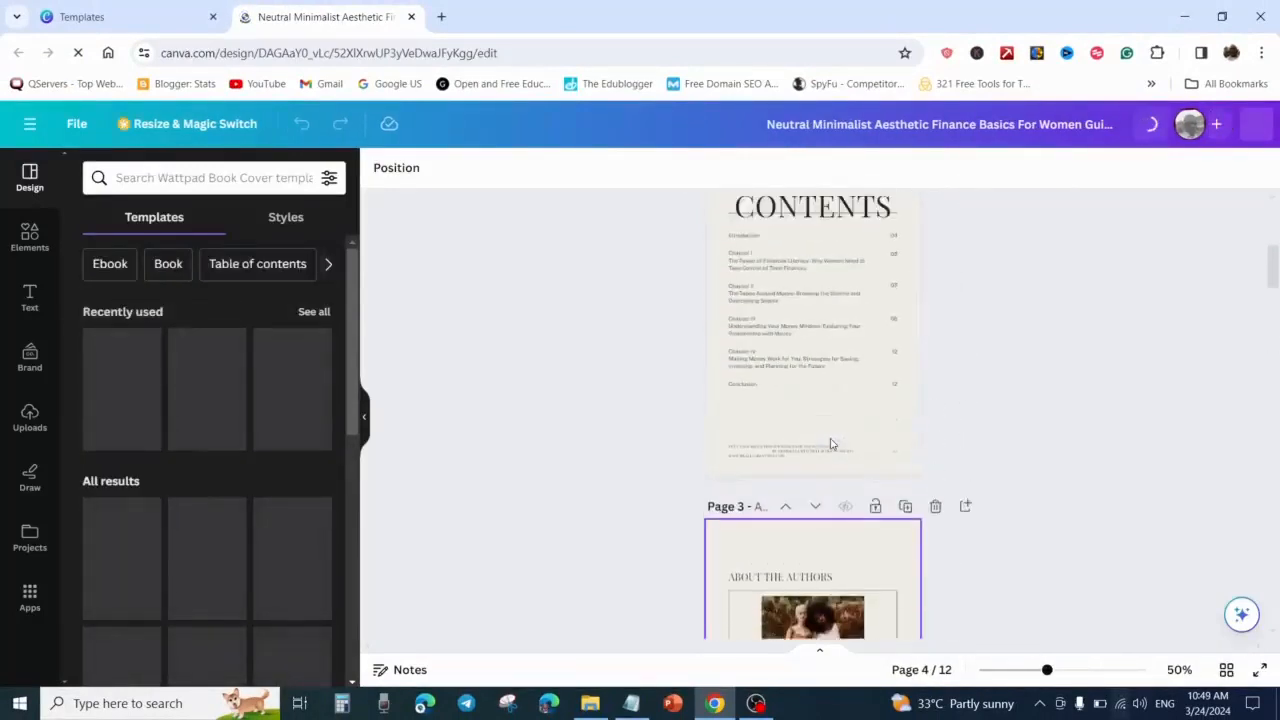
{"action": "scroll", "coordinate": [830, 443], "scroll_direction": "up", "scroll_amount": 3}
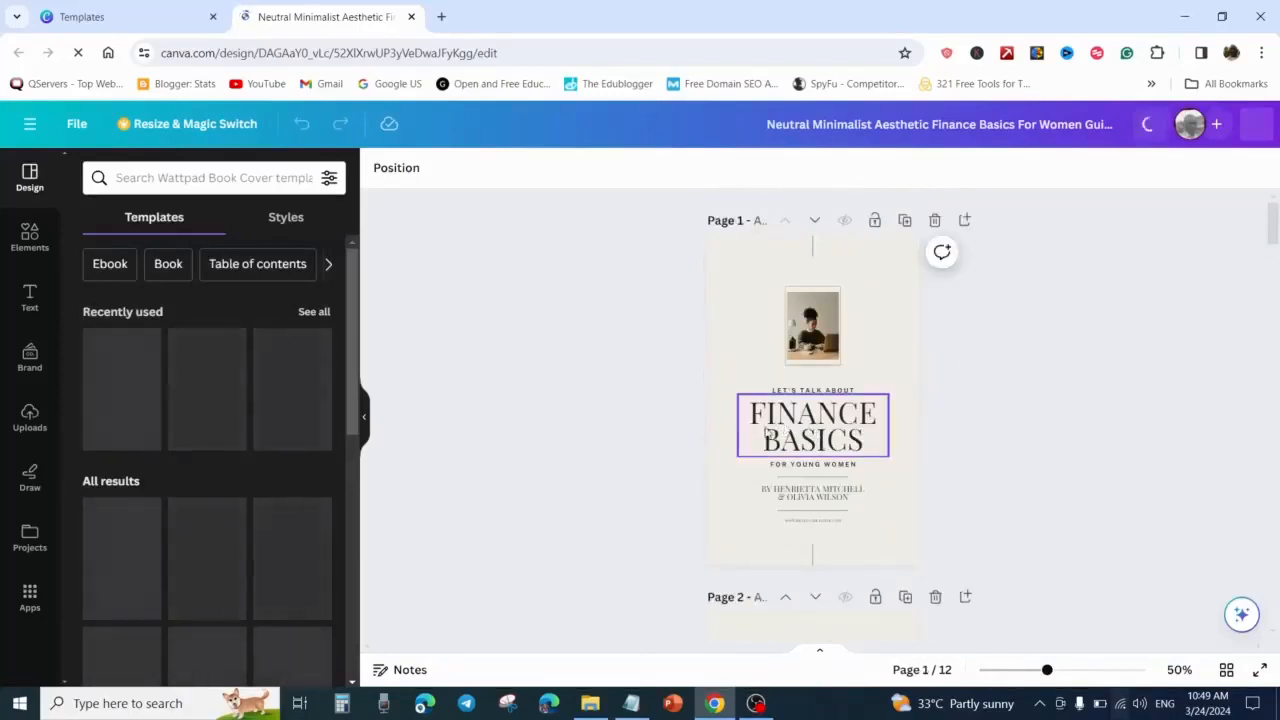
{"action": "left_click", "coordinate": [787, 428]}
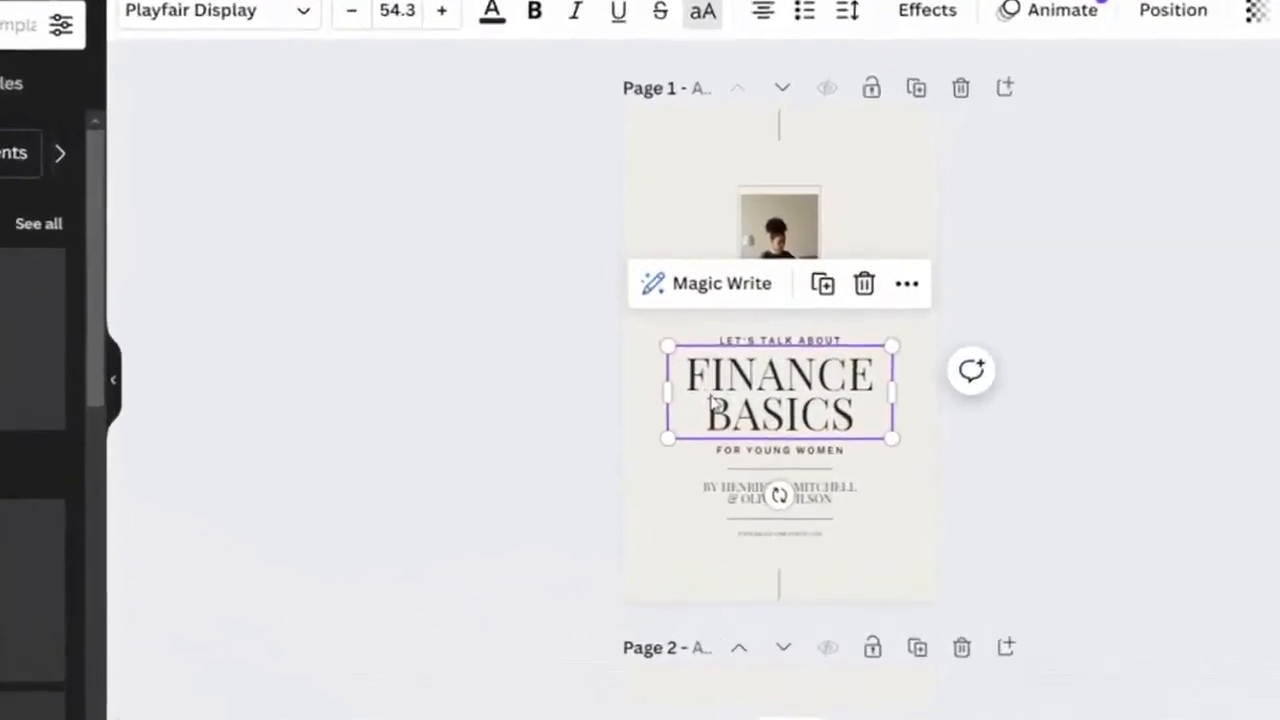
{"action": "double_click", "coordinate": [754, 420]}
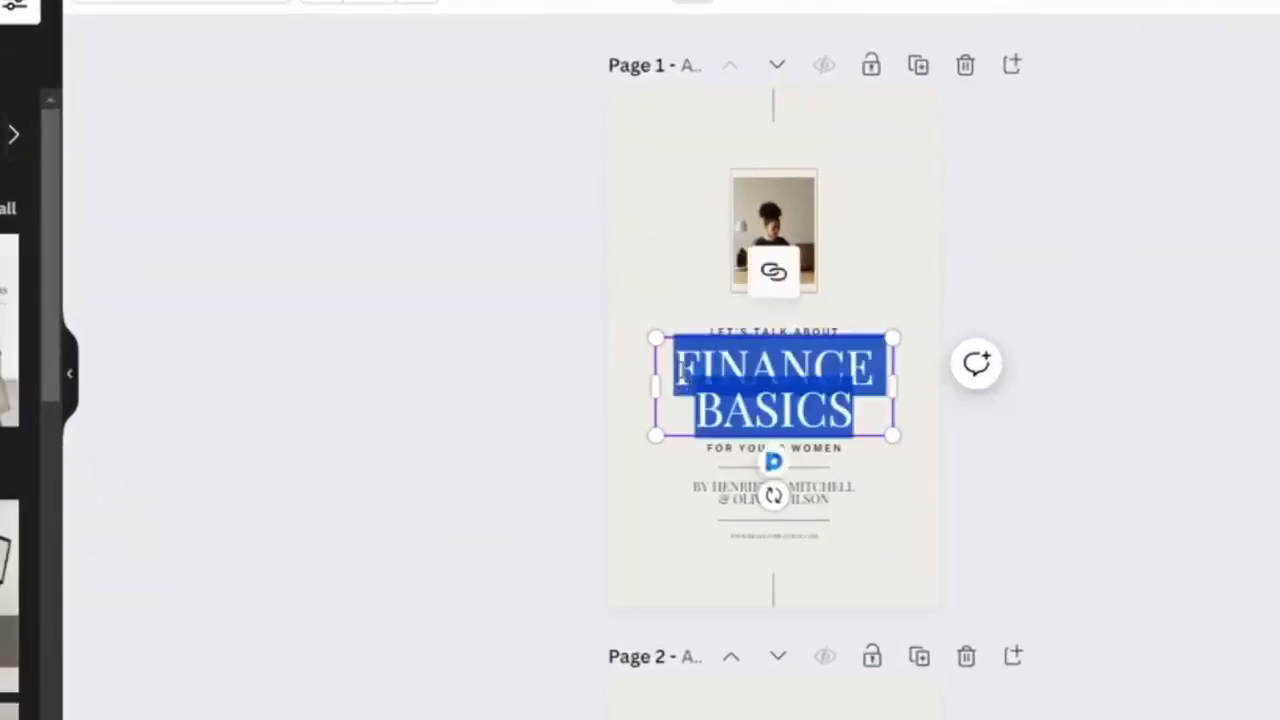
{"action": "left_click_drag", "start_coordinate": [684, 375], "coordinate": [875, 374]}
{"action": "key", "text": "BackSpace"}
{"action": "type", "text": "COMPUTER"}
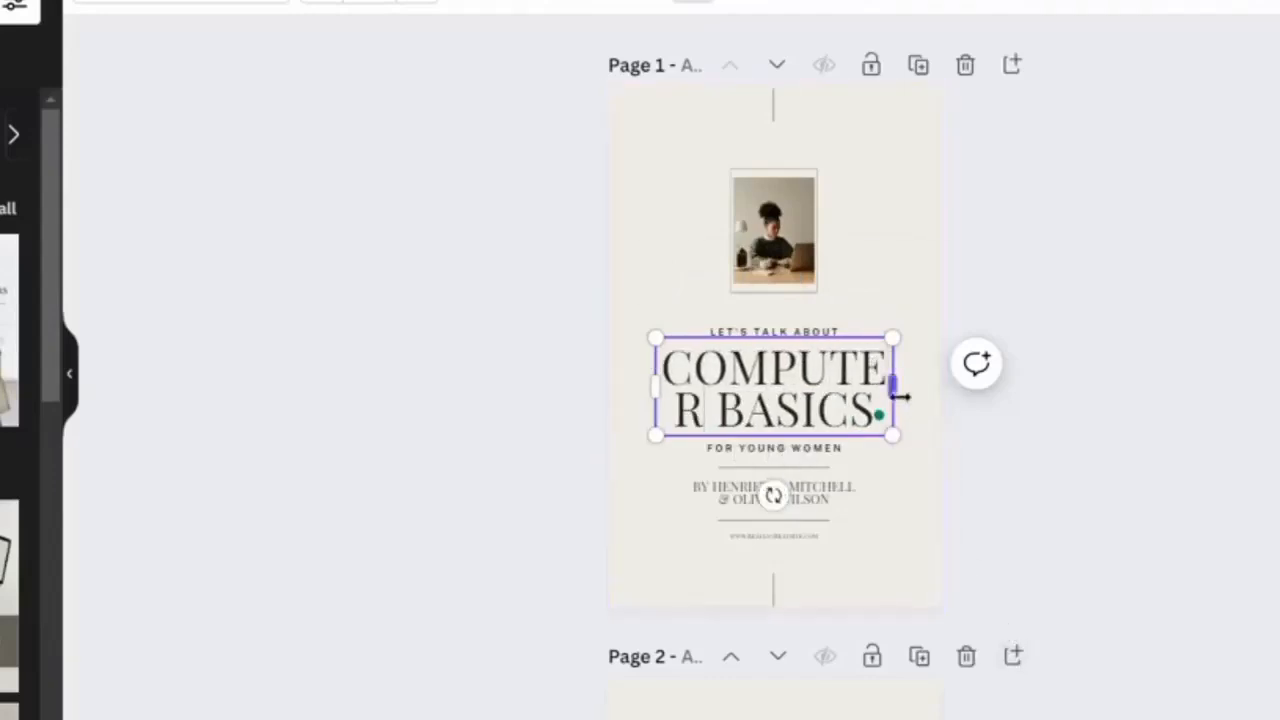
{"action": "left_click_drag", "start_coordinate": [898, 394], "coordinate": [937, 394]}
{"action": "left_click_drag", "start_coordinate": [654, 388], "coordinate": [628, 388]}
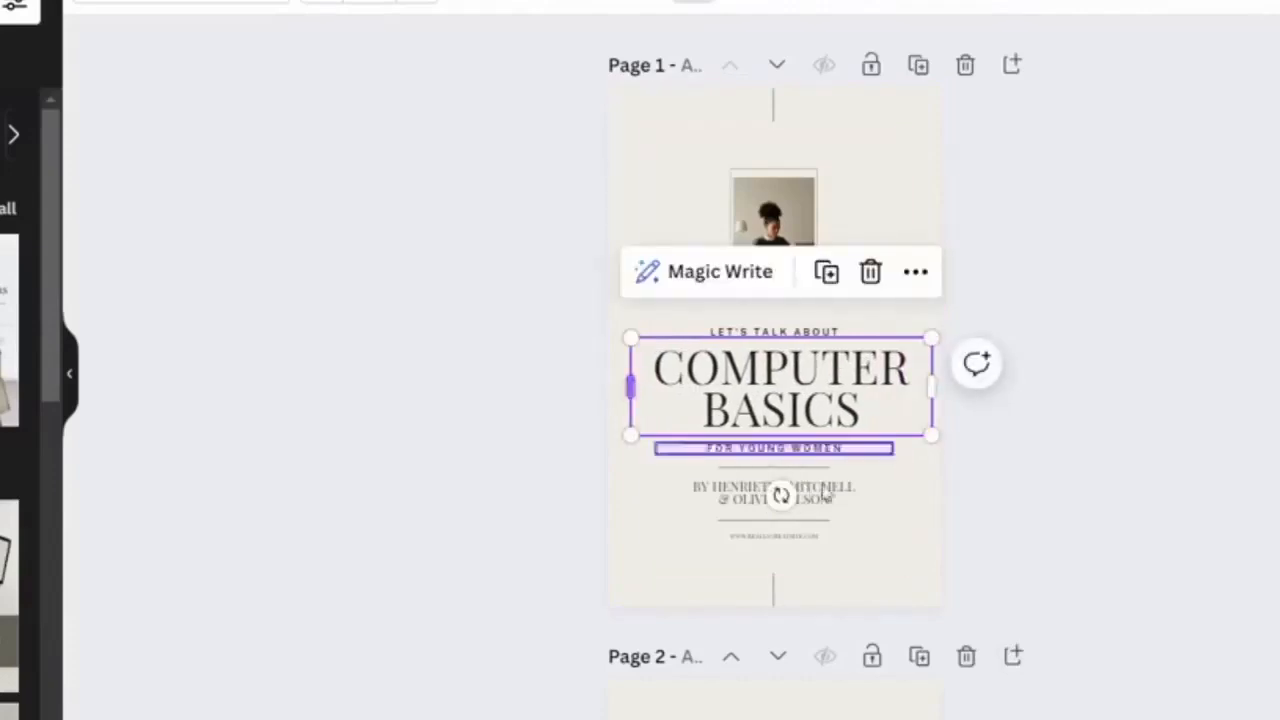
Move the "LET'S TALK ABOUT" line above the cover photo and change its text to "UNDERSTANDING".
{"action": "left_click", "coordinate": [779, 334]}
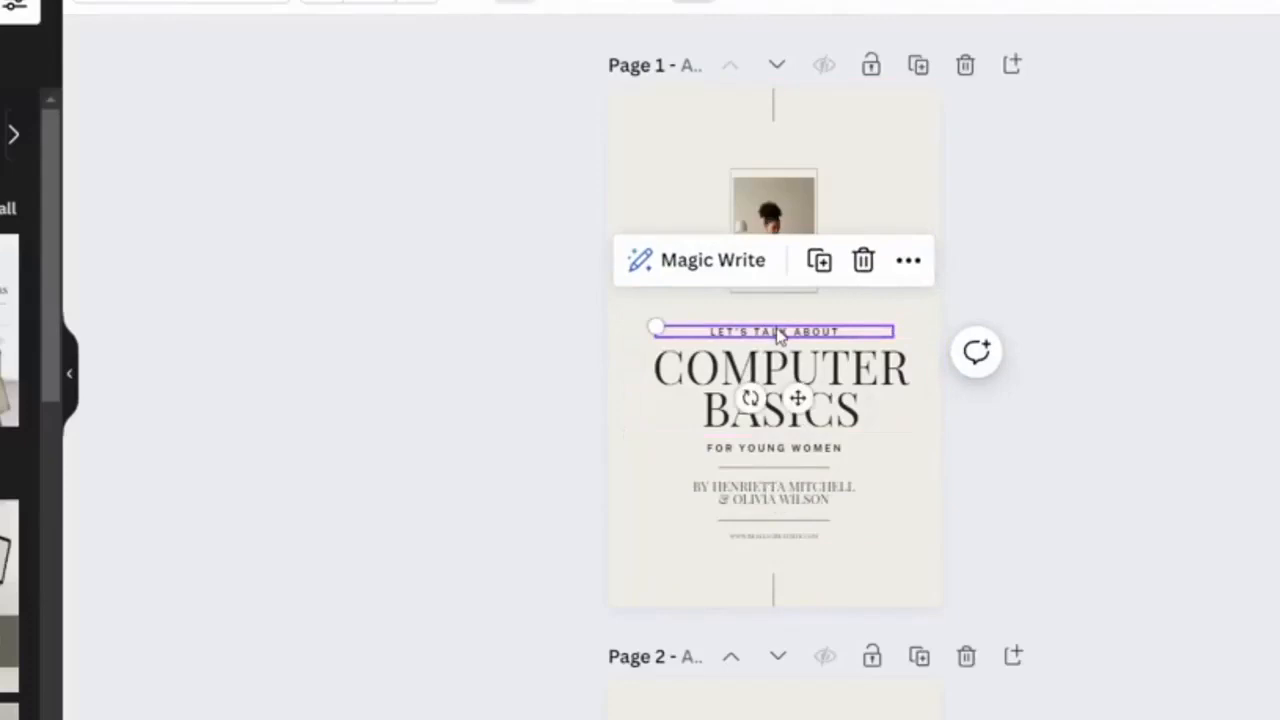
{"action": "left_click_drag", "start_coordinate": [779, 334], "coordinate": [778, 133]}
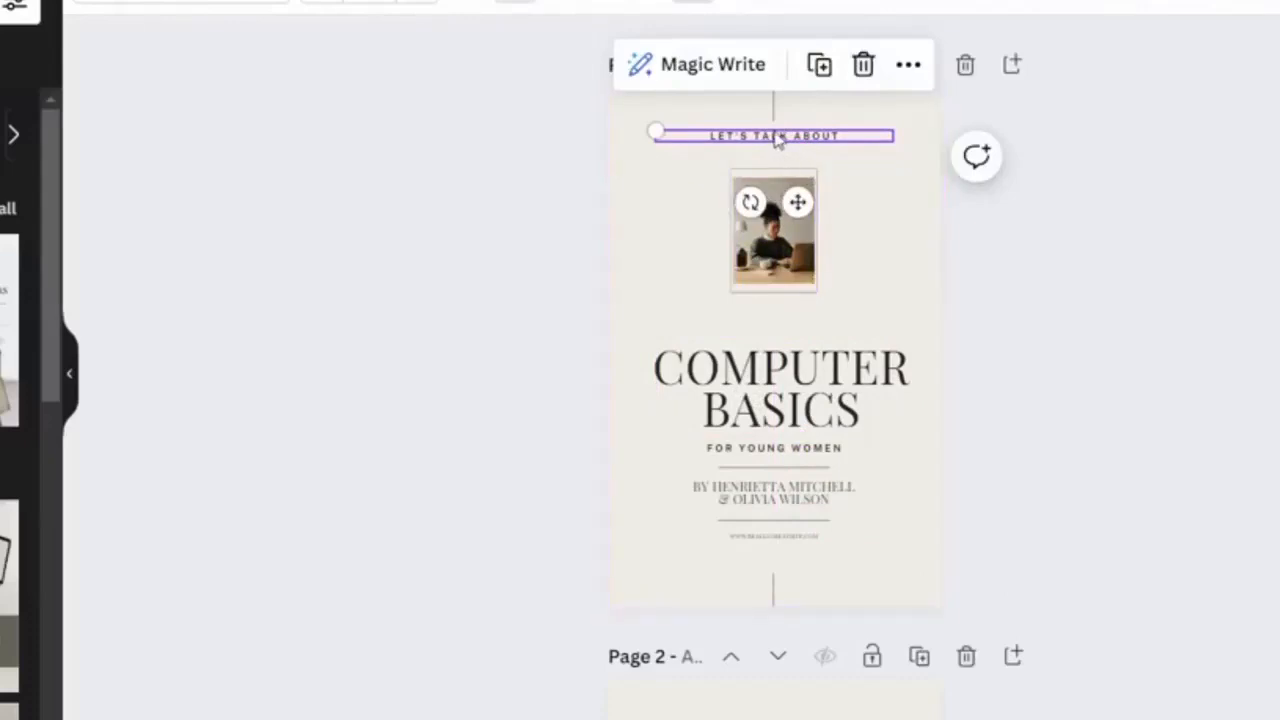
{"action": "double_click", "coordinate": [778, 137]}
{"action": "key", "text": "BackSpace"}
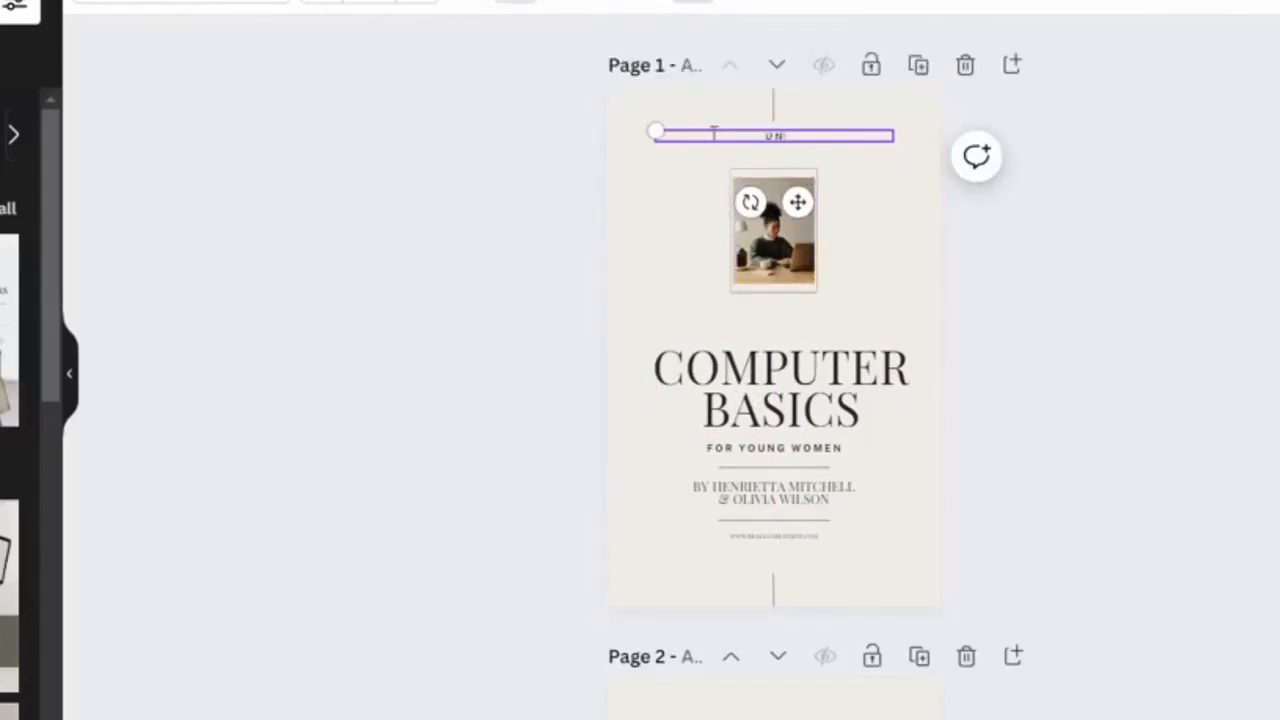
{"action": "type", "text": "NDING"}
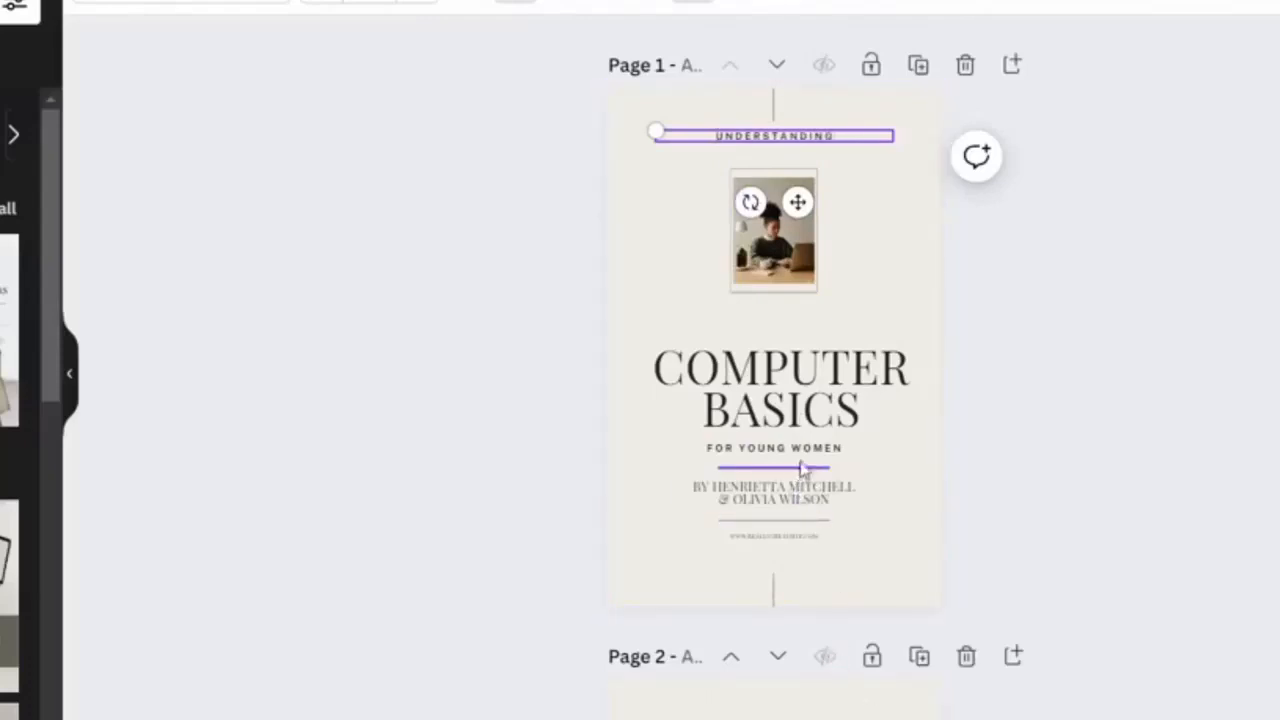
Delete the "FOR YOUNG WOMEN" subtitle below the cover title.
{"action": "left_click", "coordinate": [889, 455]}
{"action": "left_click", "coordinate": [810, 450]}
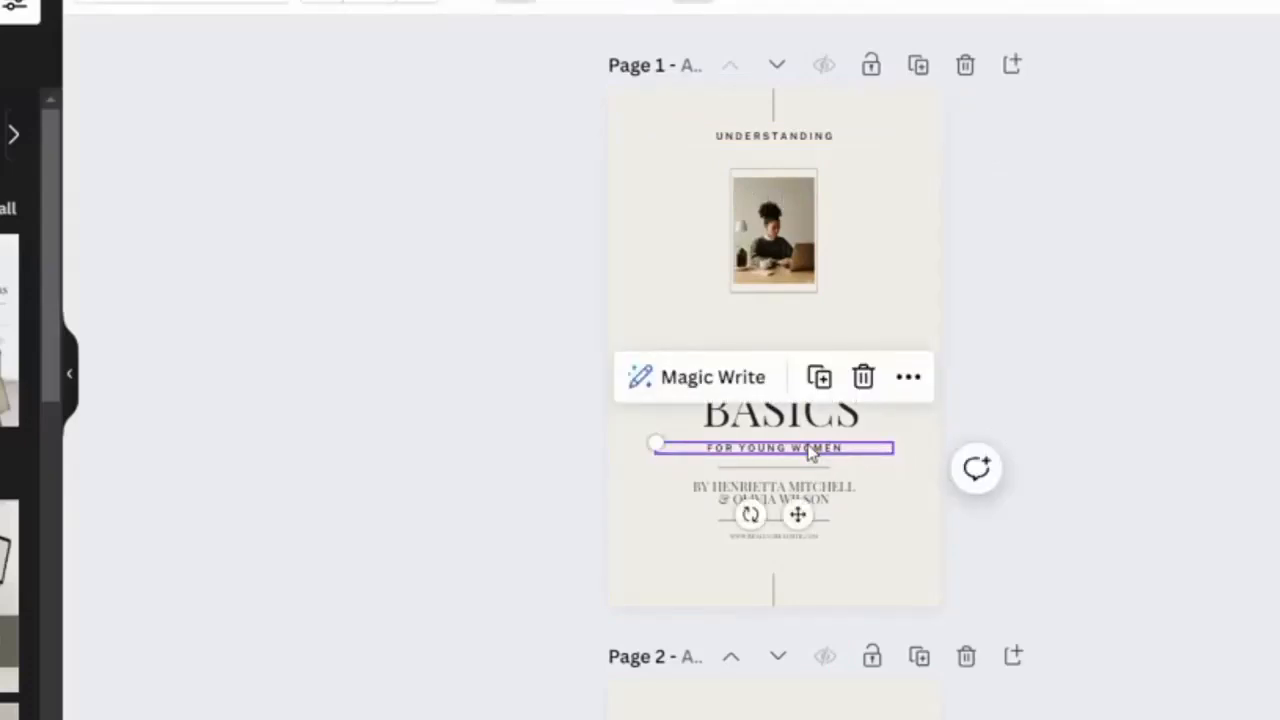
{"action": "key", "text": "Delete"}
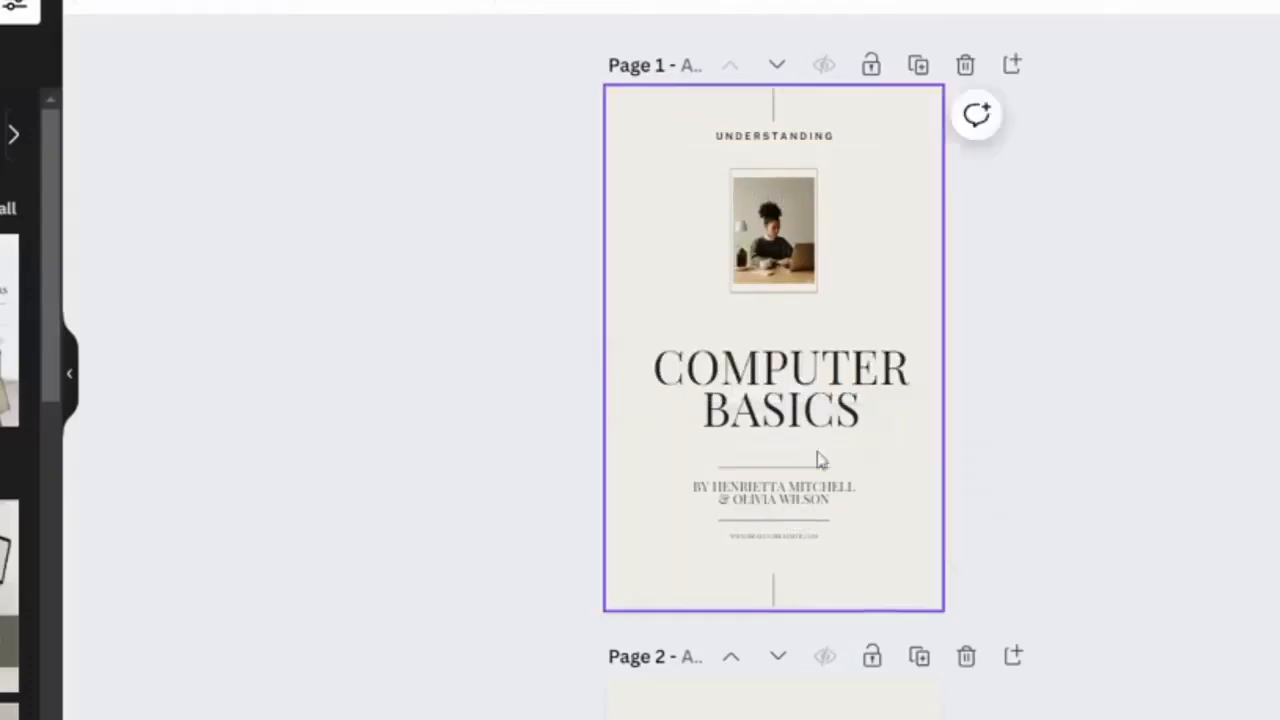
Delete the author names line between the two thin divider lines below the cover title.
{"action": "left_click", "coordinate": [783, 492]}
{"action": "left_click", "coordinate": [786, 502]}
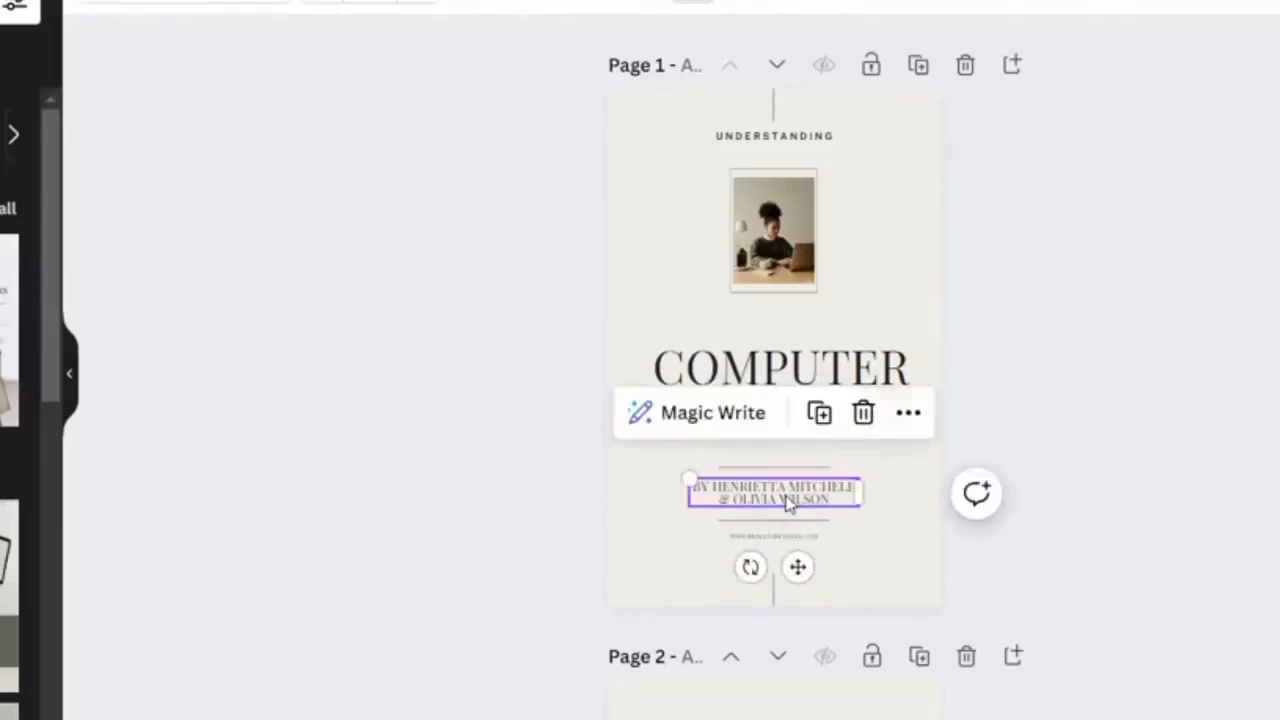
{"action": "left_click", "coordinate": [864, 414]}
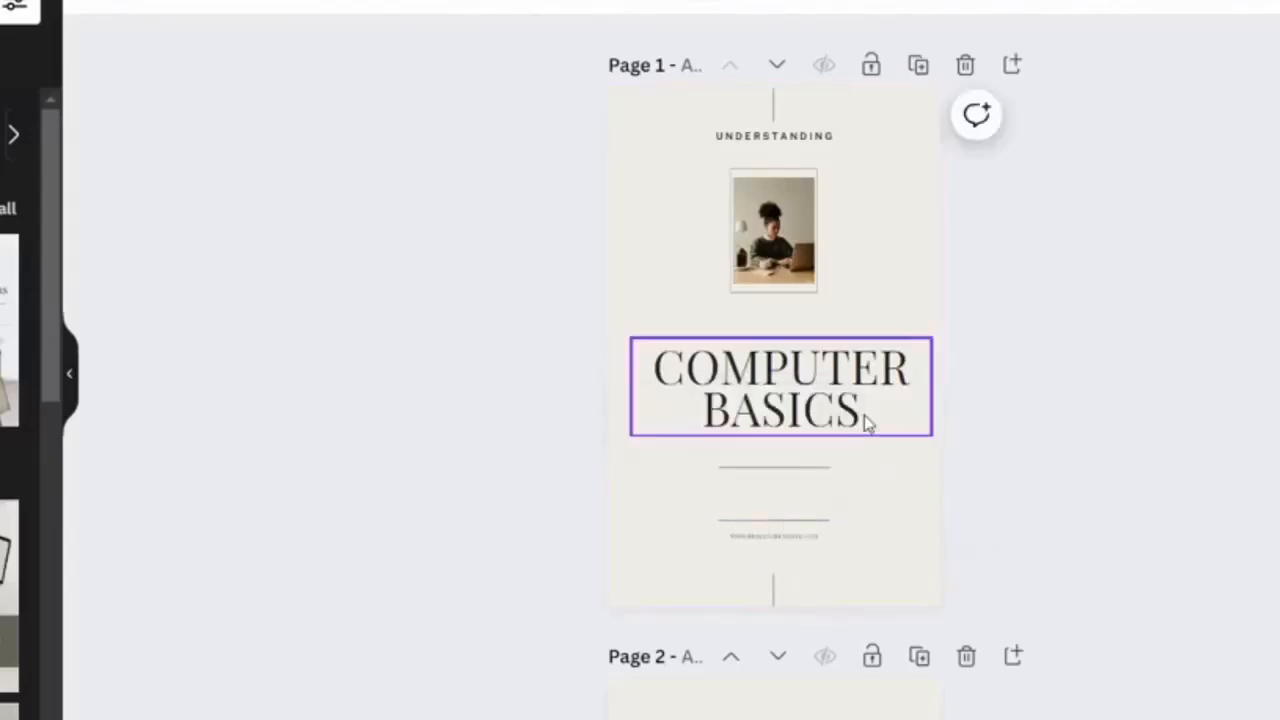
Move one of the two divider lines from below the cover title to just above the word COMPUTER.
{"action": "left_click", "coordinate": [788, 527]}
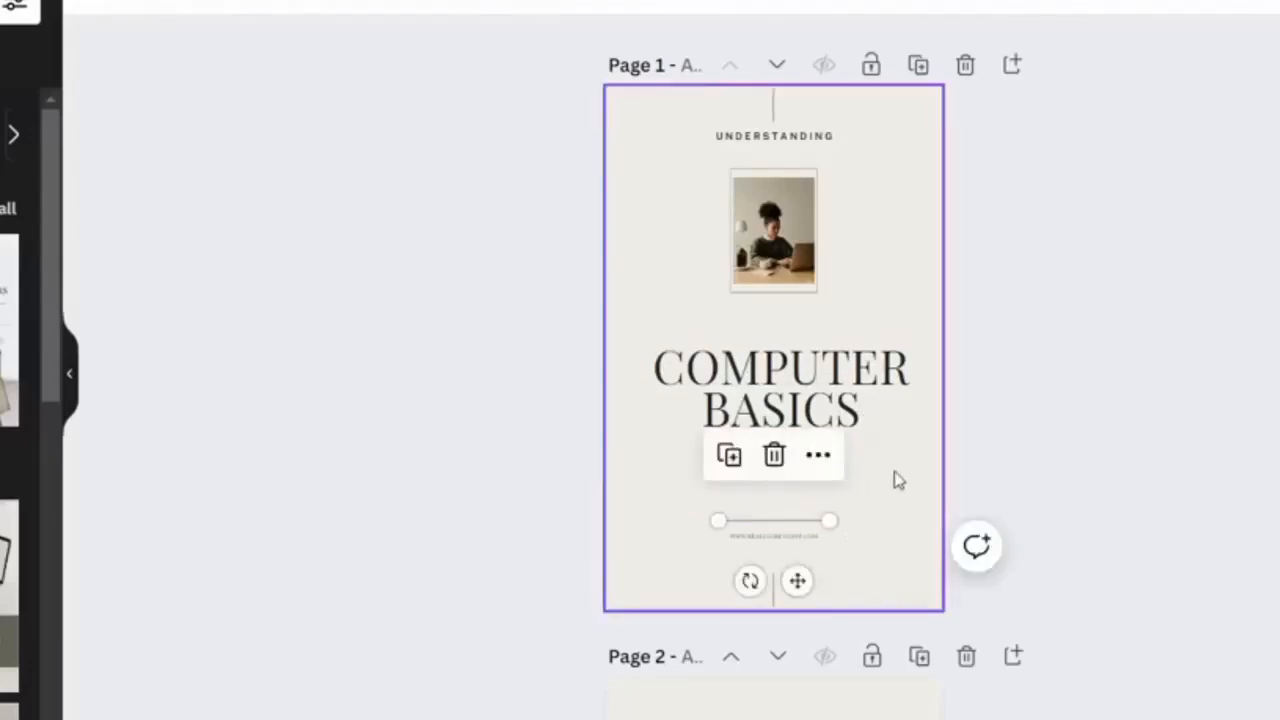
{"action": "left_click_drag", "start_coordinate": [800, 528], "coordinate": [788, 328]}
{"action": "left_click", "coordinate": [1072, 300]}
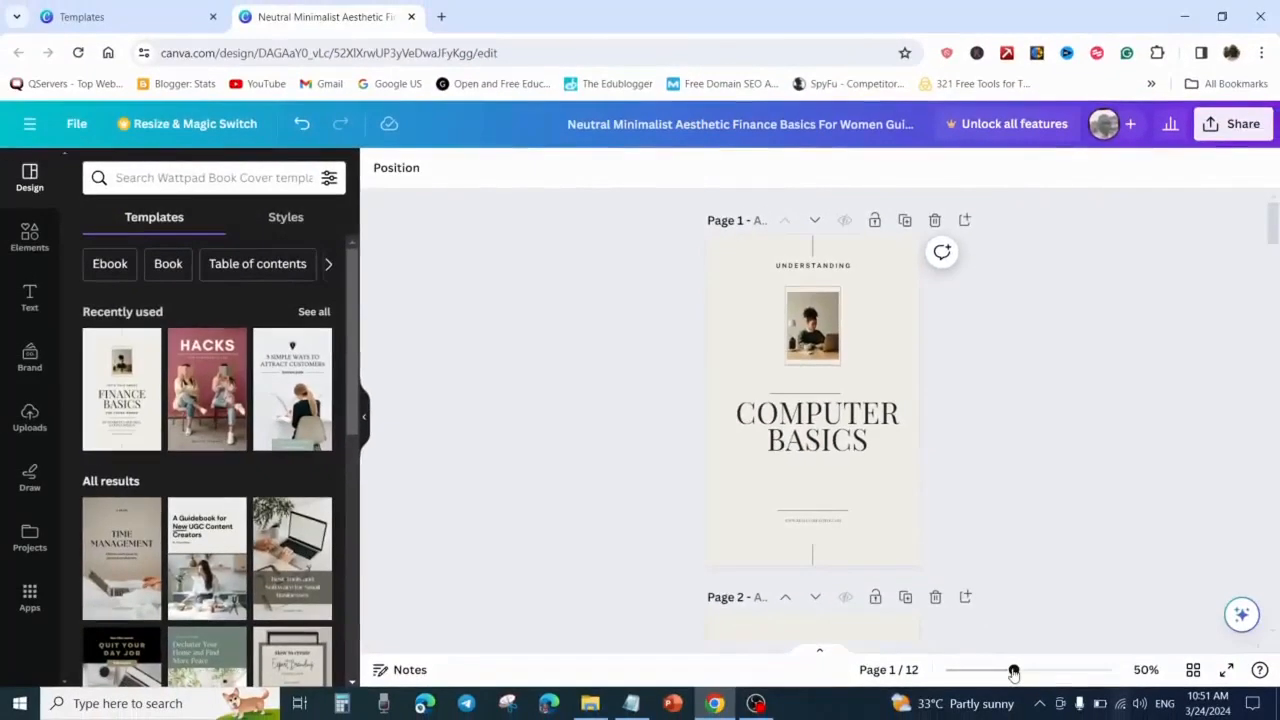
Enlarge the cover photo so it fills the space between the UNDERSTANDING line and the COMPUTER BASICS title.
{"action": "mouse_move", "coordinate": [1013, 670]}
{"action": "left_mouse_down"}
{"action": "mouse_move", "coordinate": [999, 670]}
{"action": "mouse_move", "coordinate": [1017, 673]}
{"action": "left_mouse_up"}
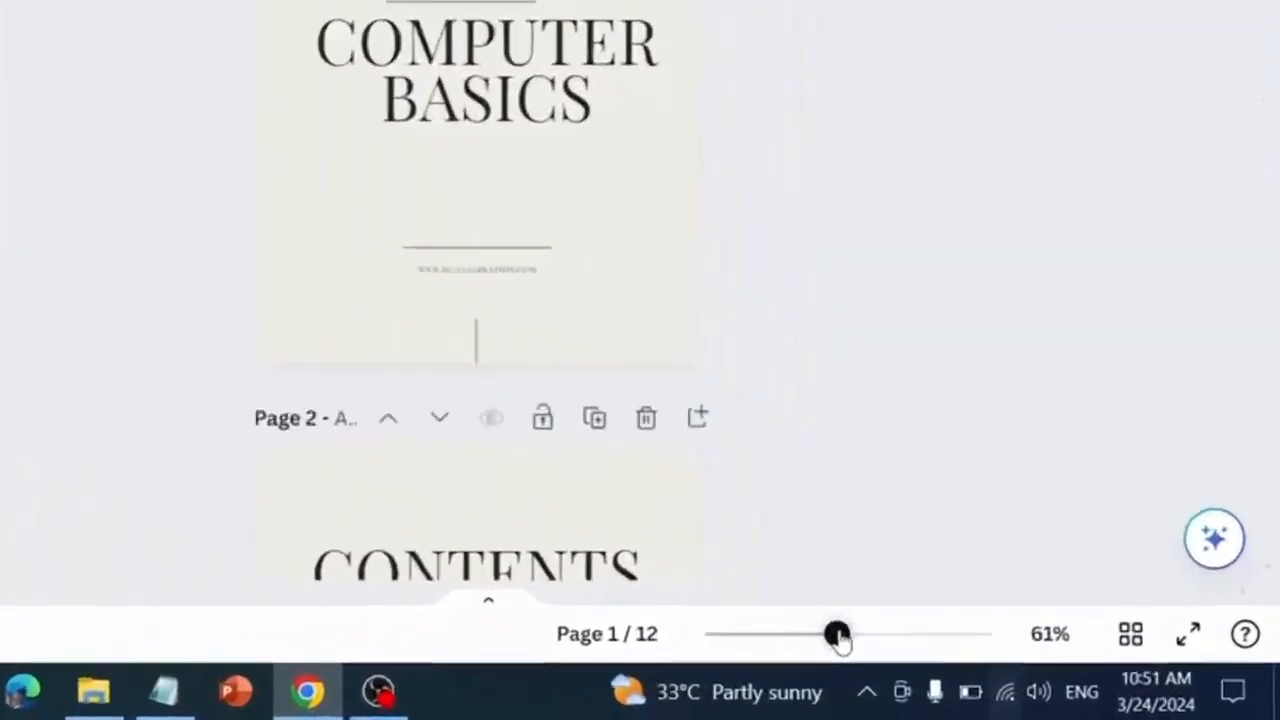
{"action": "left_click_drag", "start_coordinate": [838, 640], "coordinate": [811, 640]}
{"action": "left_click_drag", "start_coordinate": [734, 622], "coordinate": [740, 624]}
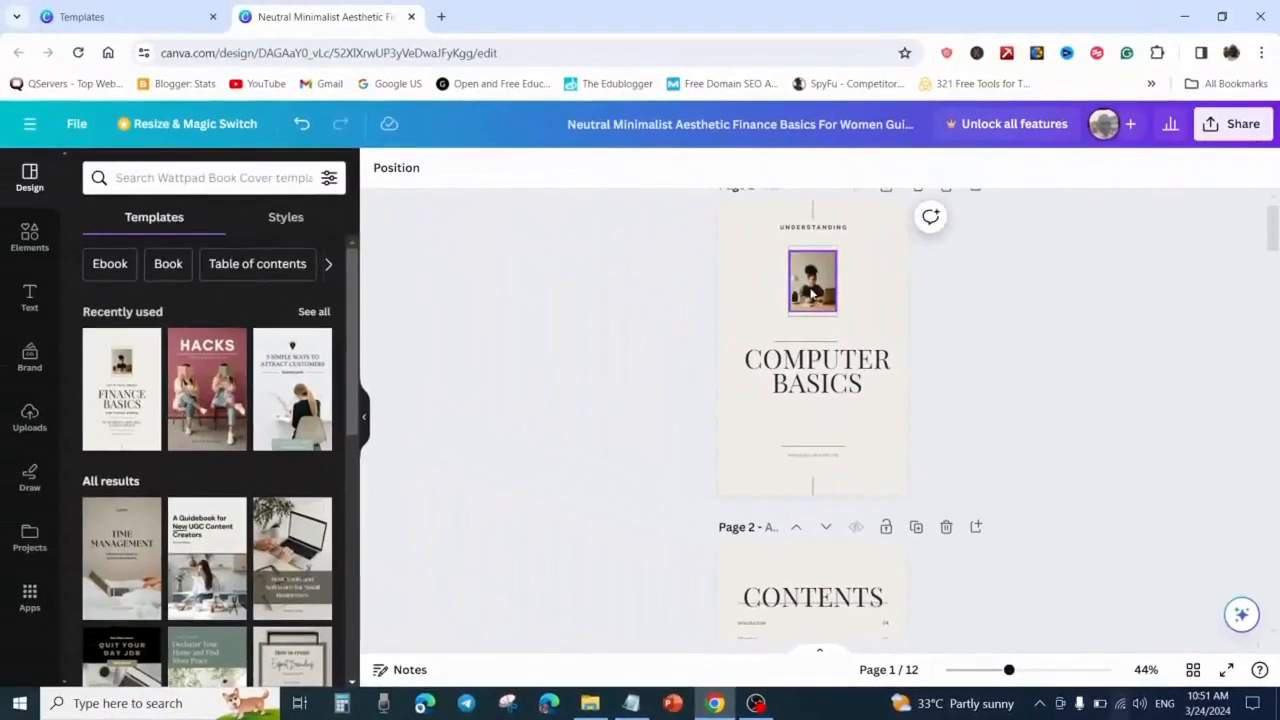
{"action": "left_click", "coordinate": [805, 298]}
{"action": "left_click_drag", "start_coordinate": [790, 310], "coordinate": [760, 326]}
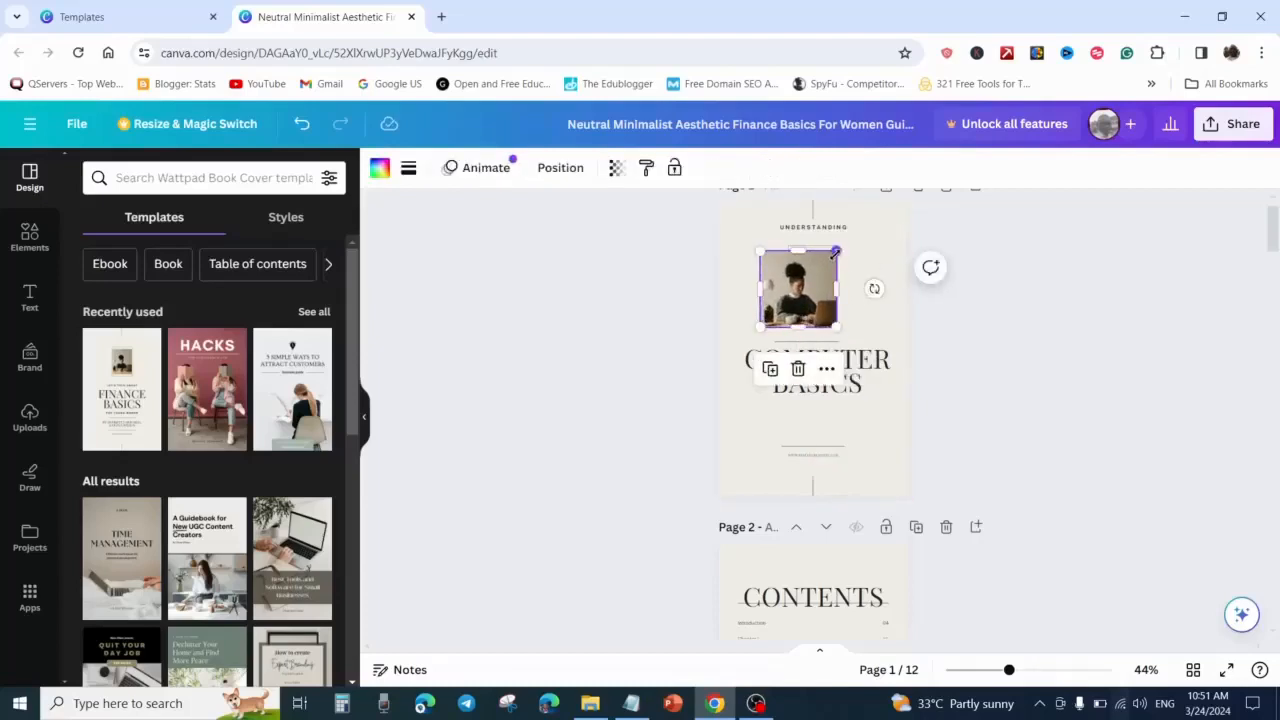
{"action": "left_click_drag", "start_coordinate": [835, 253], "coordinate": [864, 257]}
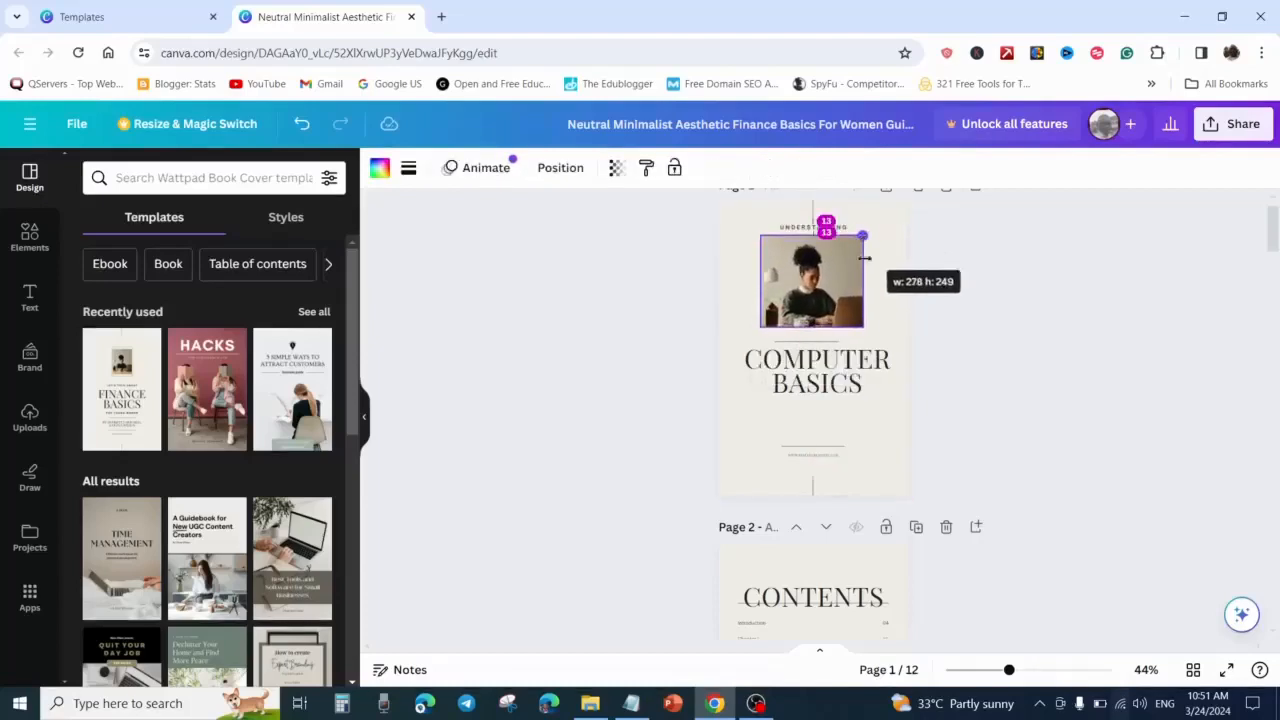
{"action": "left_click_drag", "start_coordinate": [862, 328], "coordinate": [876, 331]}
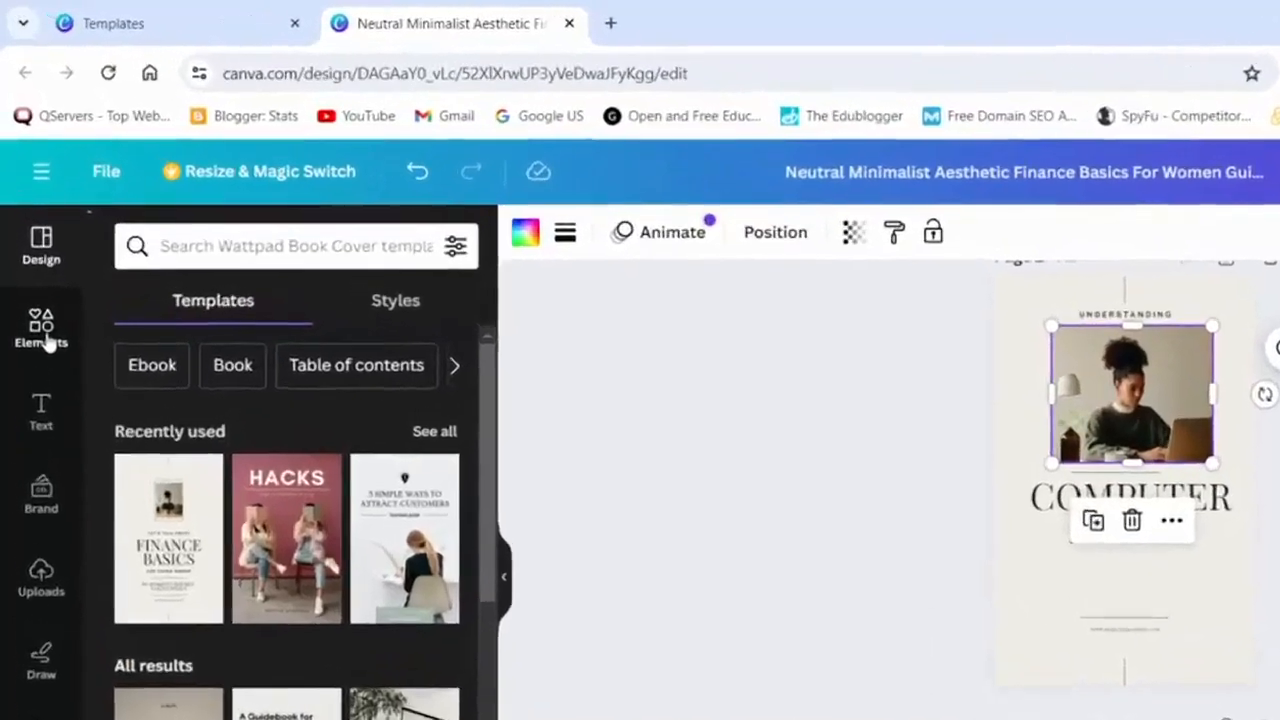
Search the elements library for "computer".
{"action": "left_click", "coordinate": [30, 238]}
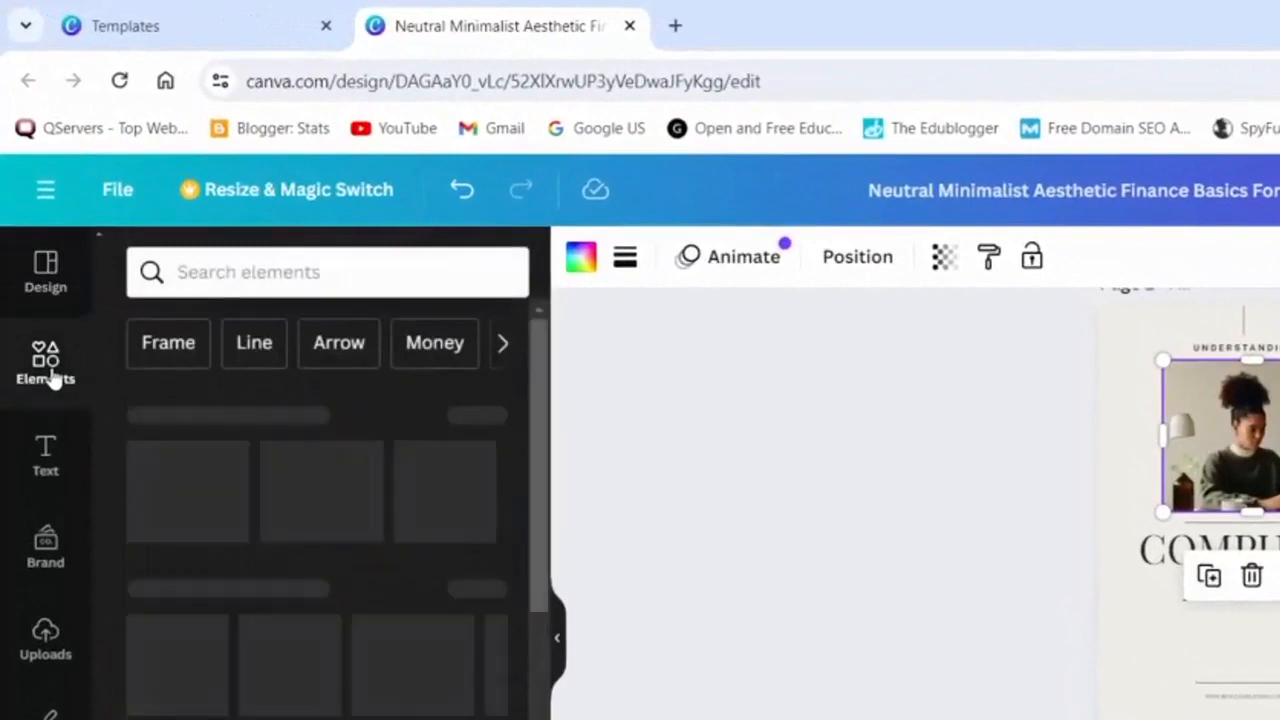
{"action": "left_click", "coordinate": [289, 271]}
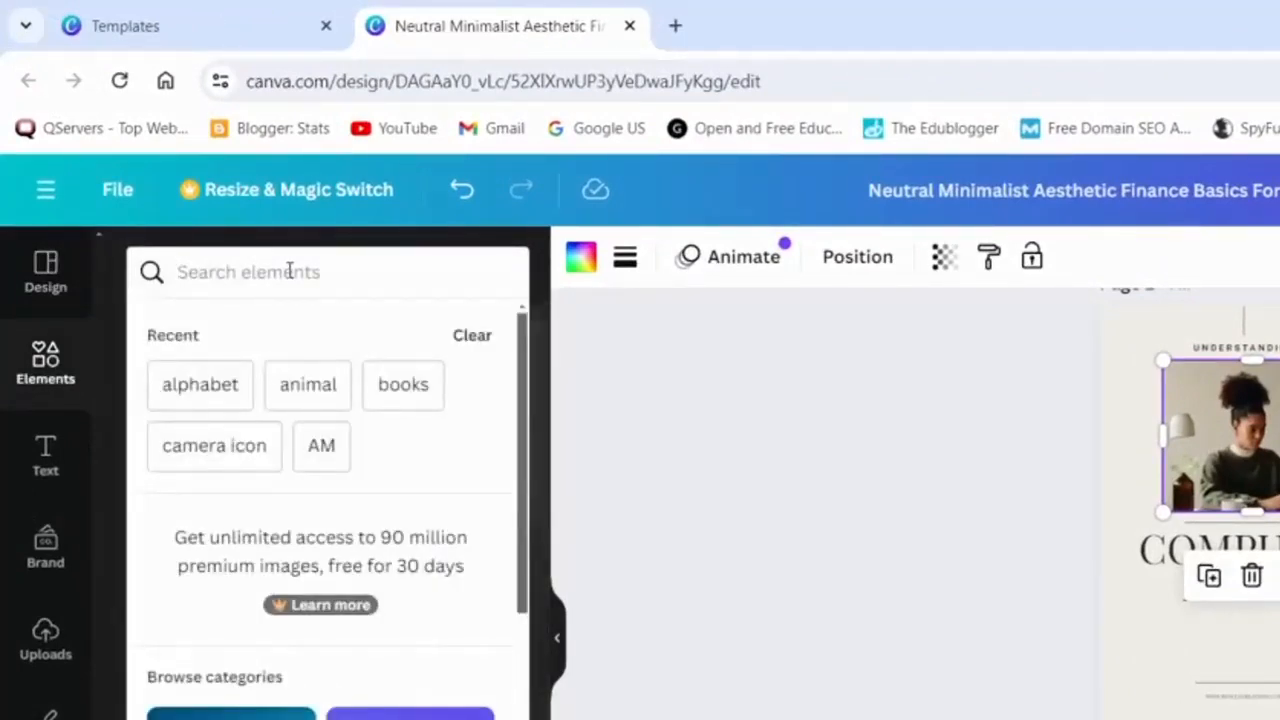
{"action": "type", "text": "computer"}
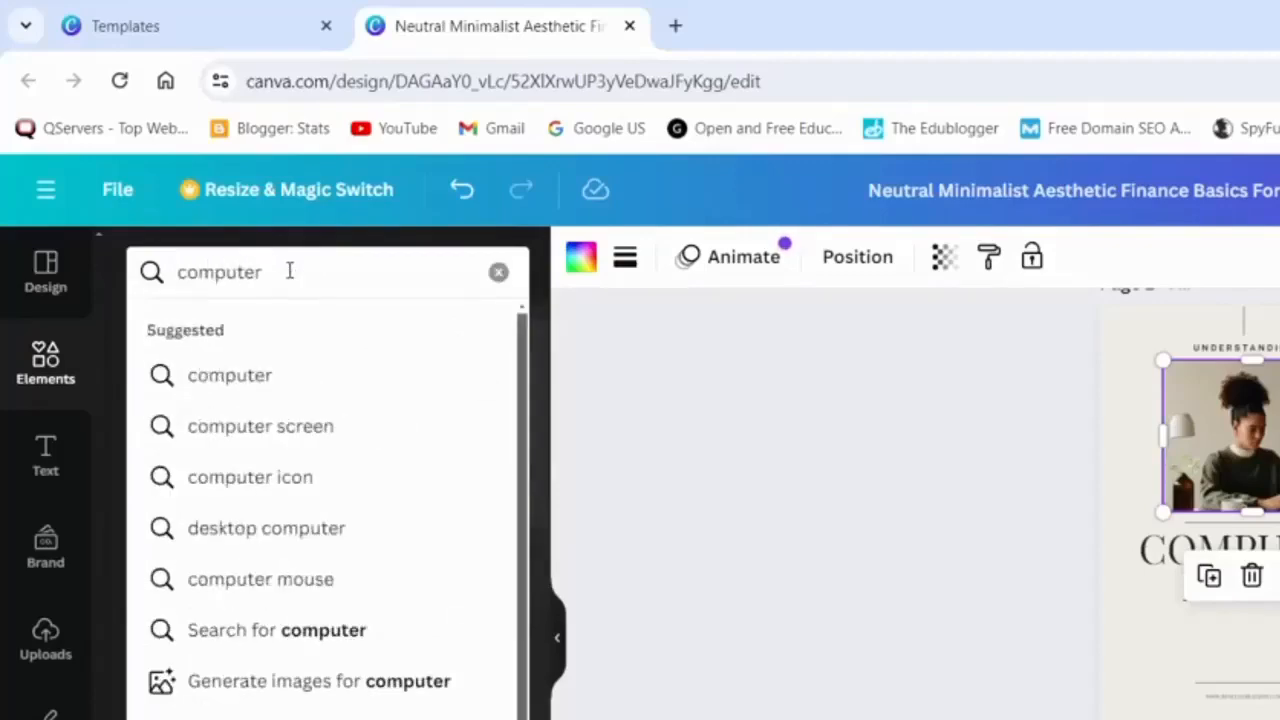
{"action": "key", "text": "Return"}
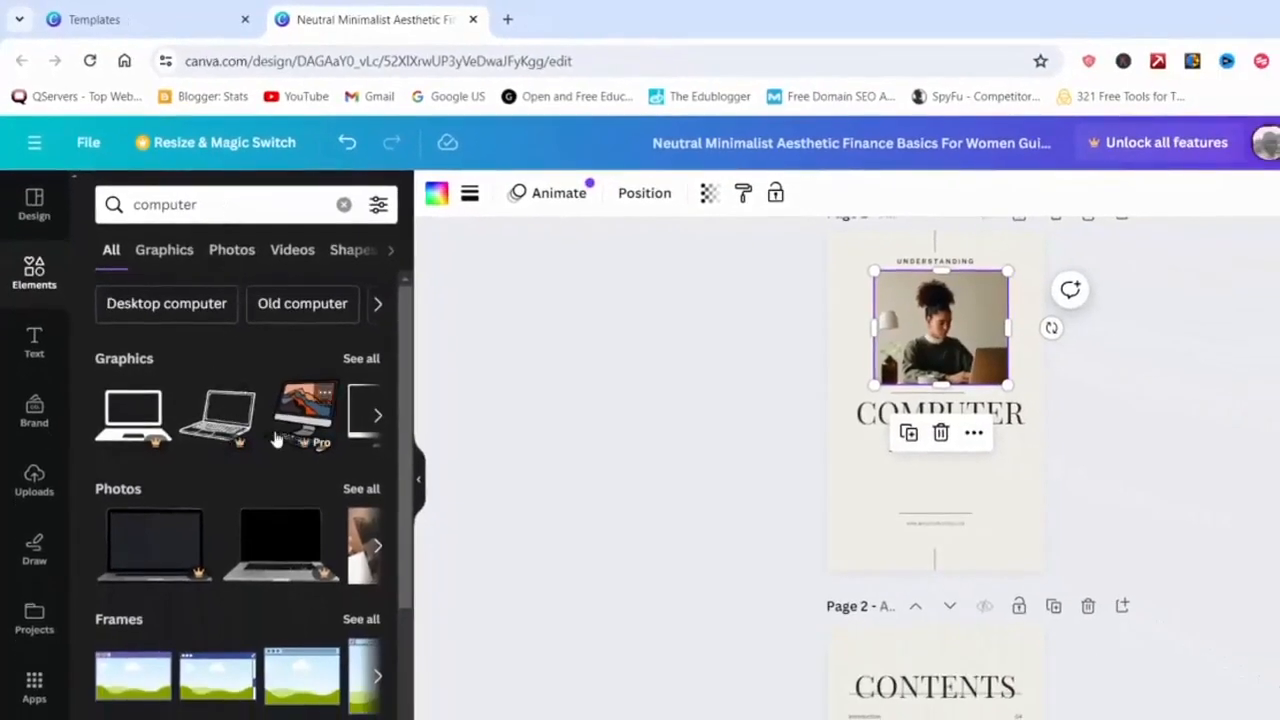
Add the laptop graphic with the teal screen from the computer results to the cover page.
{"action": "scroll", "coordinate": [277, 440], "scroll_direction": "down", "scroll_amount": 3}
{"action": "scroll", "coordinate": [277, 440], "scroll_direction": "up", "scroll_amount": 3}
{"action": "left_click", "coordinate": [377, 415]}
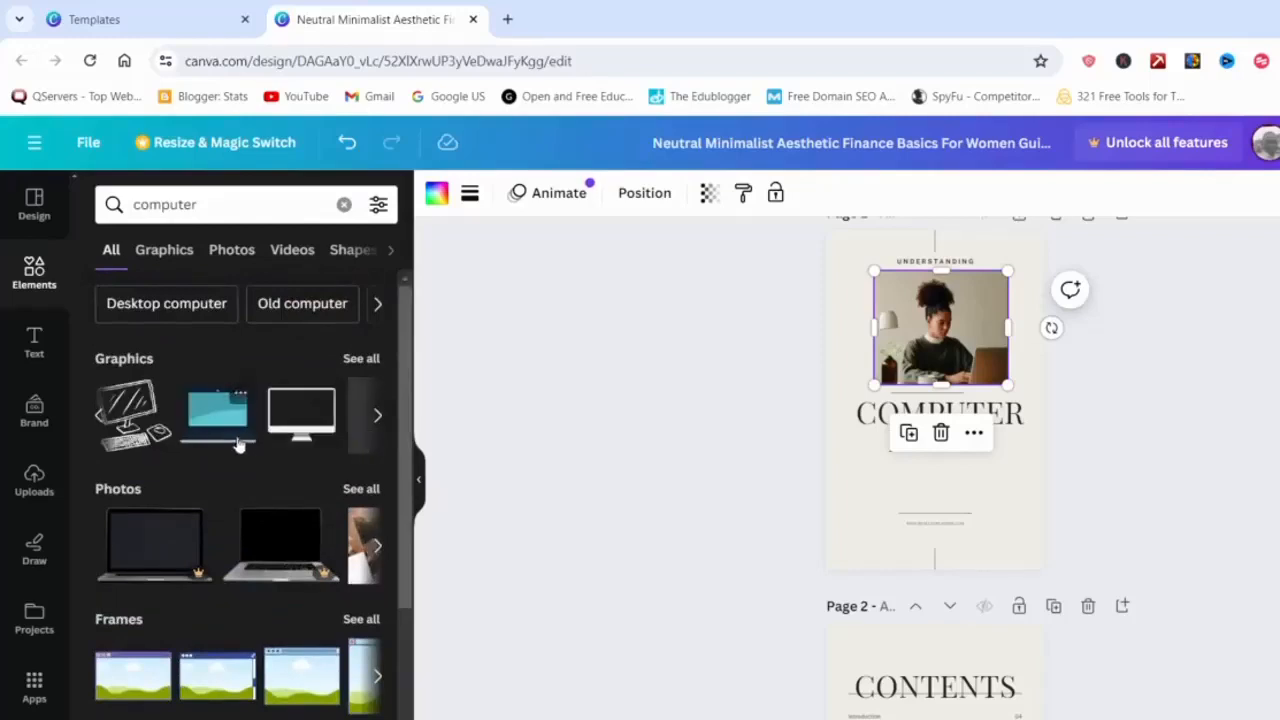
{"action": "left_click", "coordinate": [222, 428]}
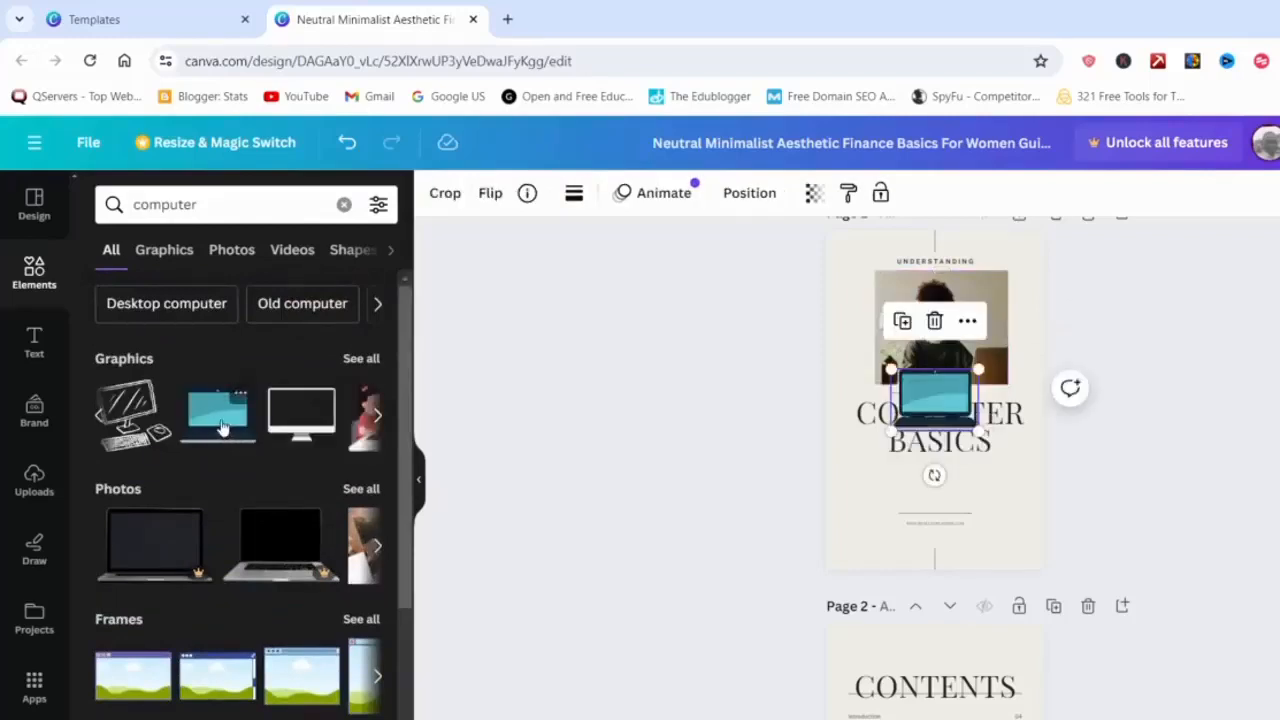
Delete the cover photo and its empty frame, and place the laptop graphic enlarged above the title instead.
{"action": "left_click", "coordinate": [998, 305]}
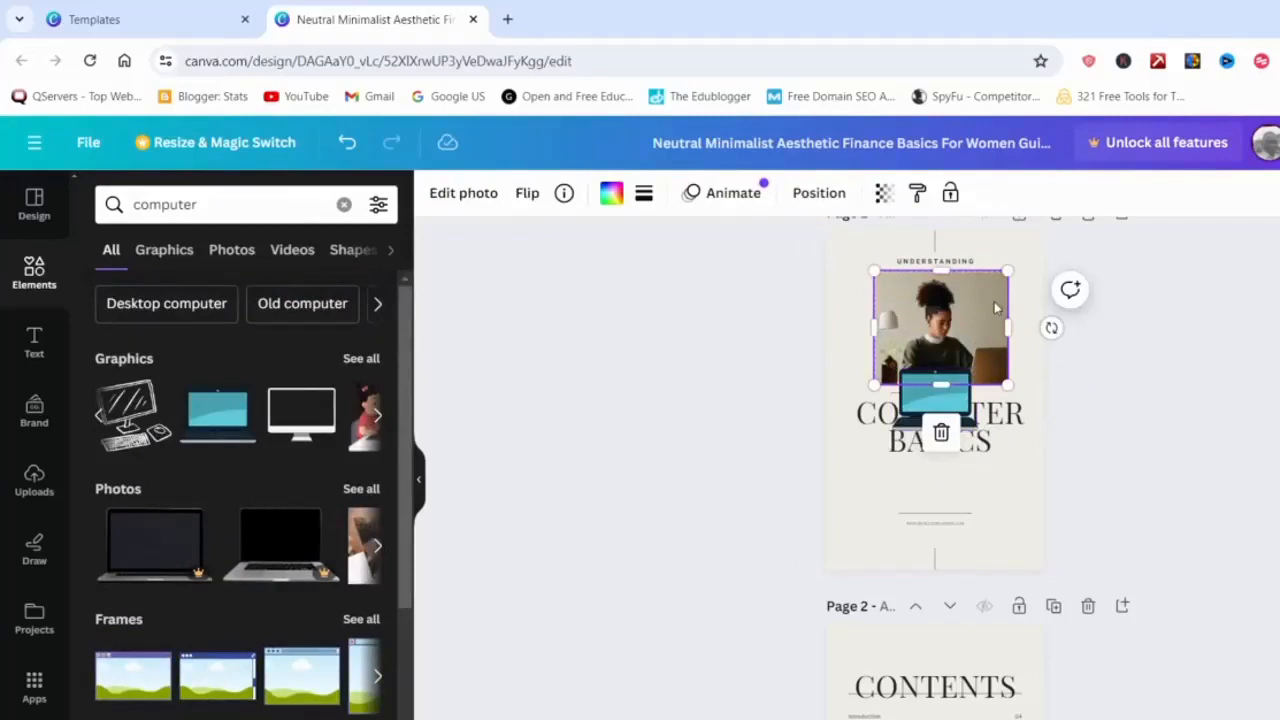
{"action": "key", "text": "Delete"}
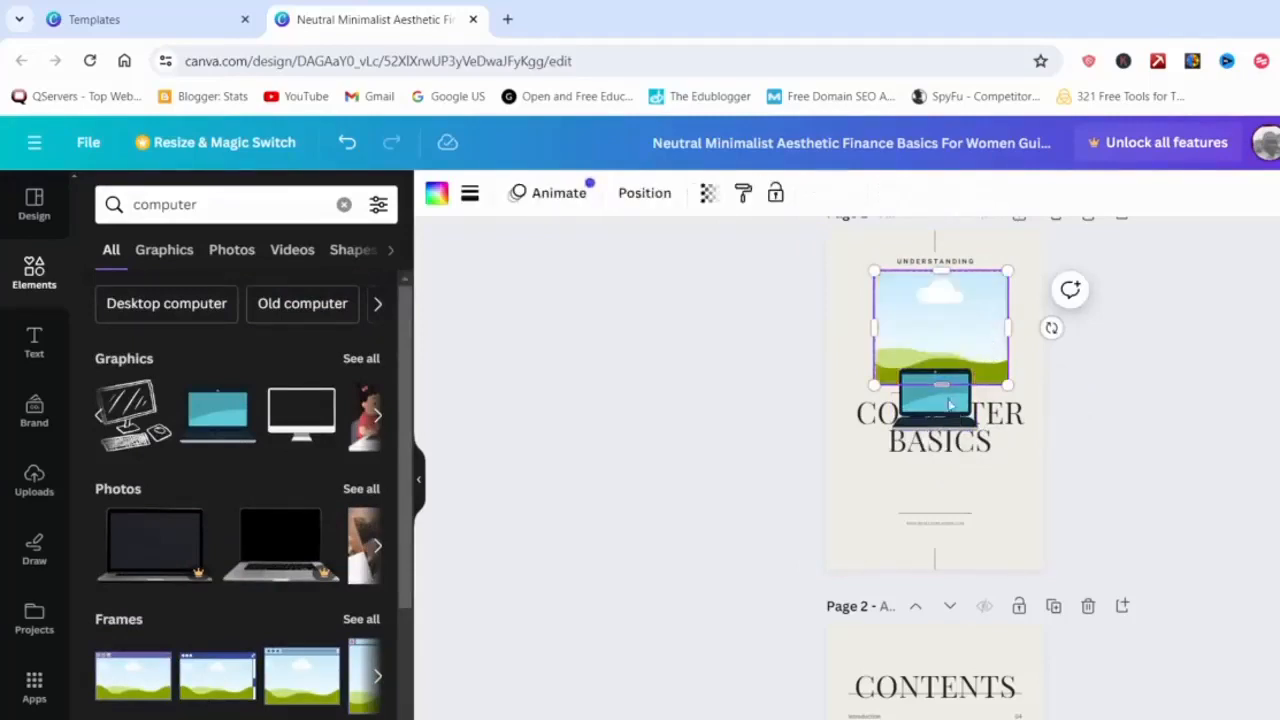
{"action": "left_click_drag", "start_coordinate": [938, 408], "coordinate": [955, 345]}
{"action": "left_click", "coordinate": [993, 347]}
{"action": "key", "text": "Delete"}
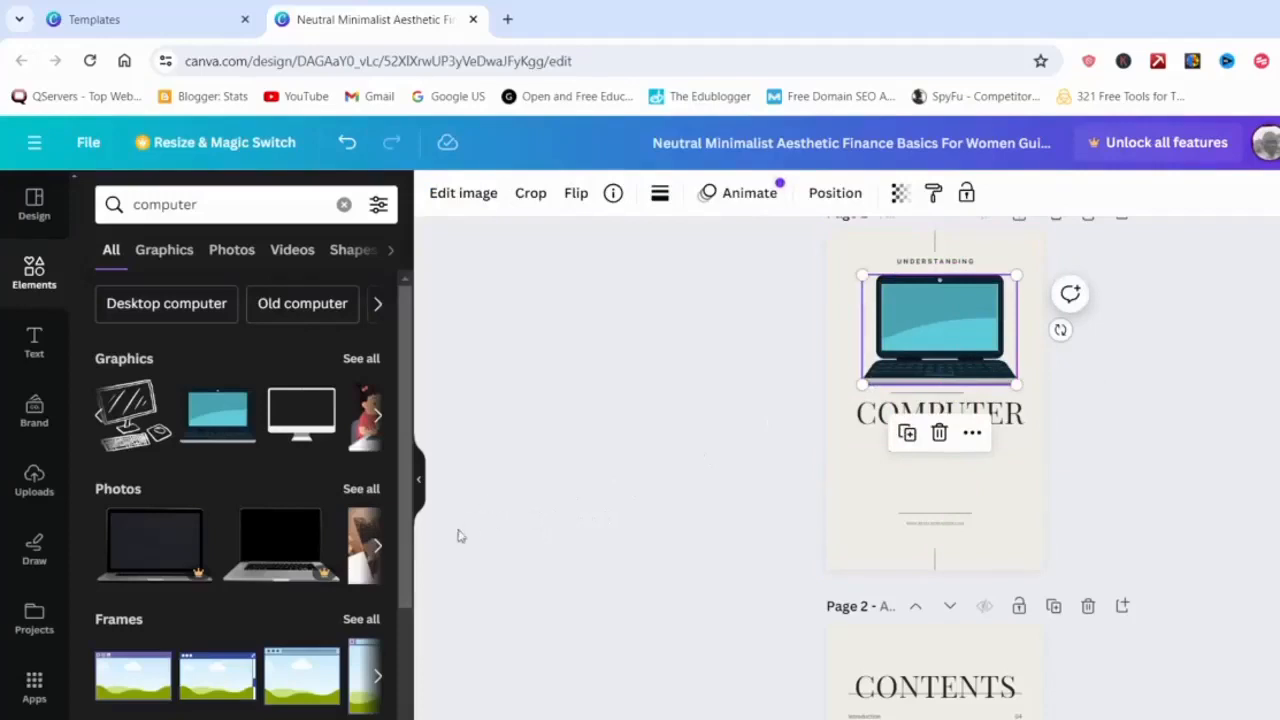
Replace the laptop graphic with the photo of a person using a laptop at a wooden desk, placed between UNDERSTANDING and the title.
{"action": "left_click", "coordinate": [377, 416]}
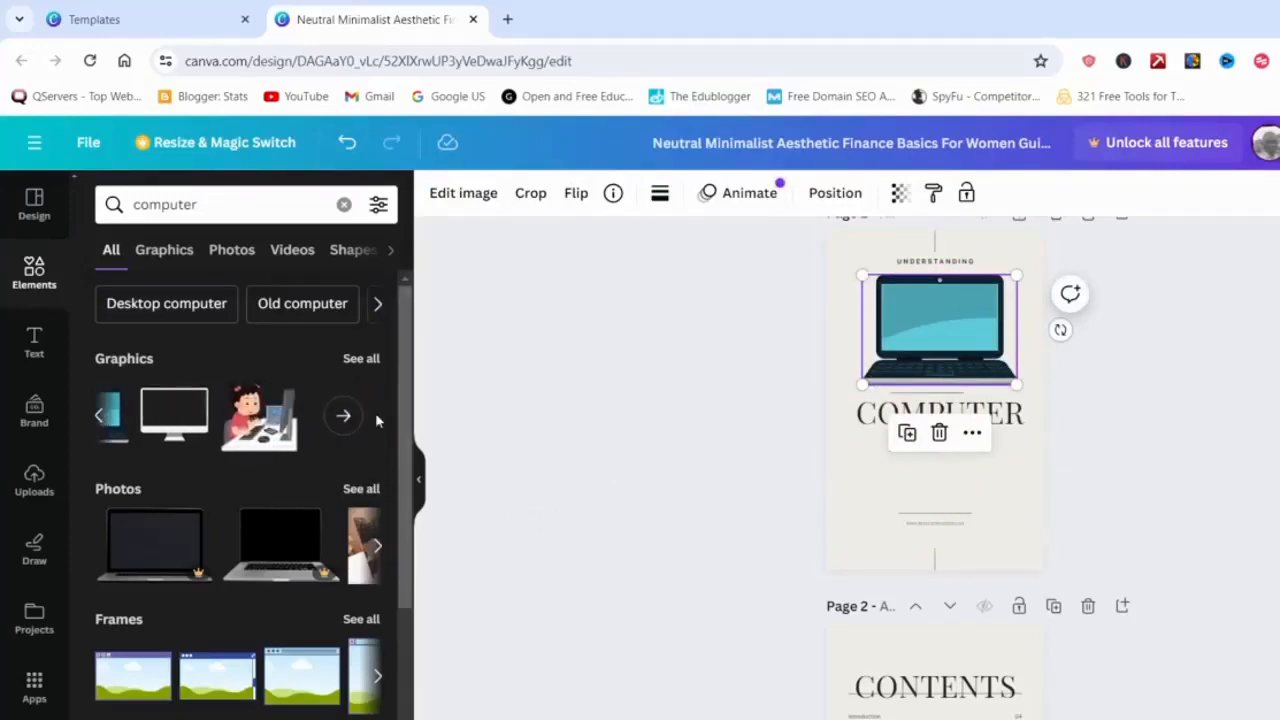
{"action": "left_click", "coordinate": [377, 547]}
{"action": "left_click", "coordinate": [377, 547]}
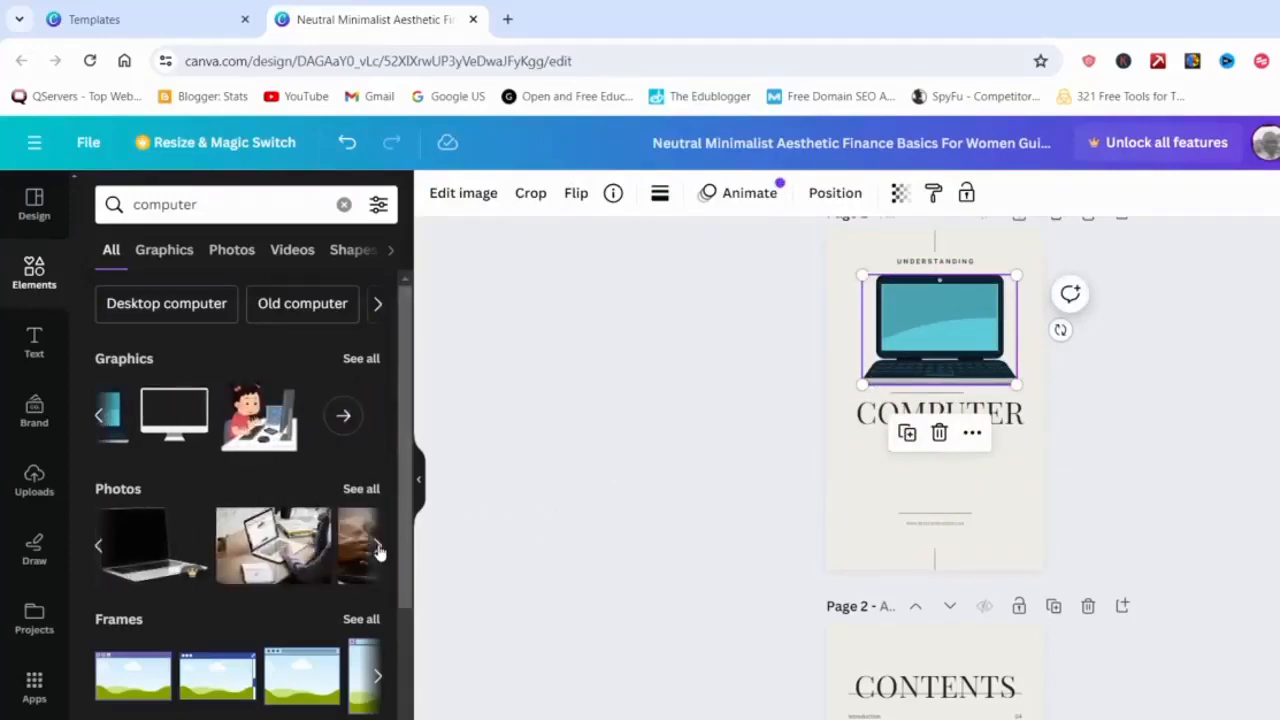
{"action": "key", "text": "Delete"}
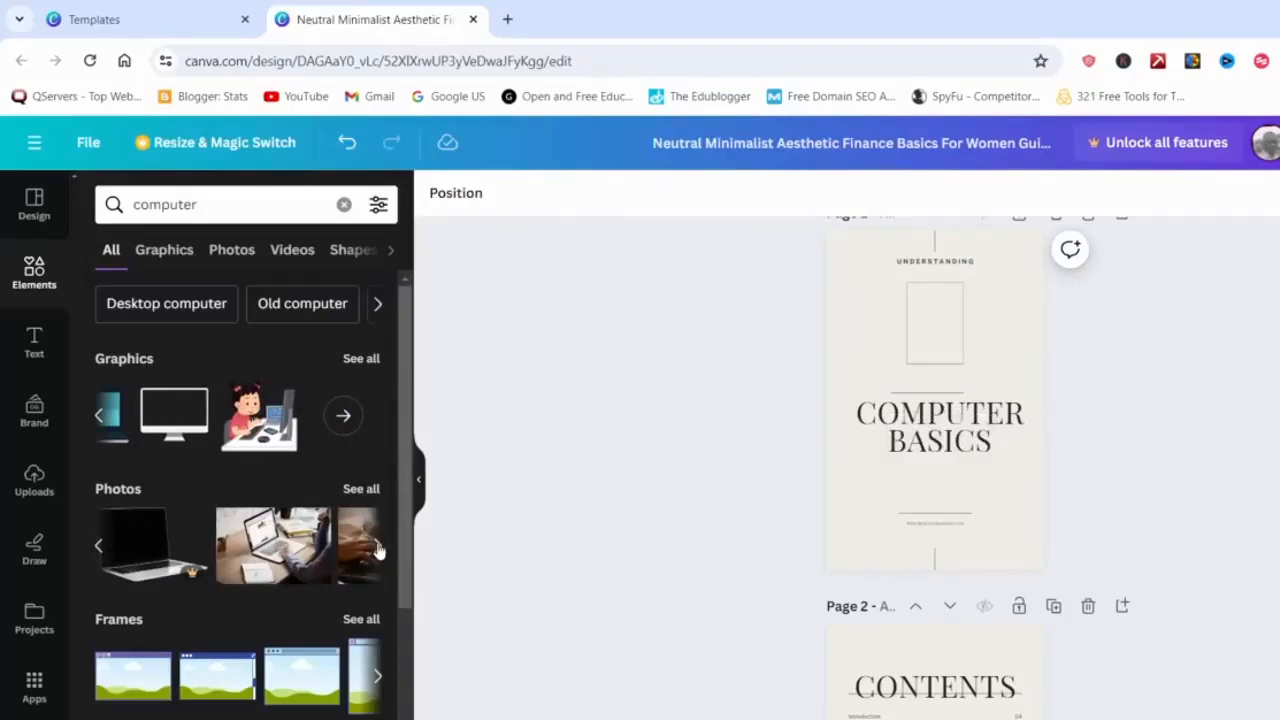
{"action": "left_click", "coordinate": [273, 545]}
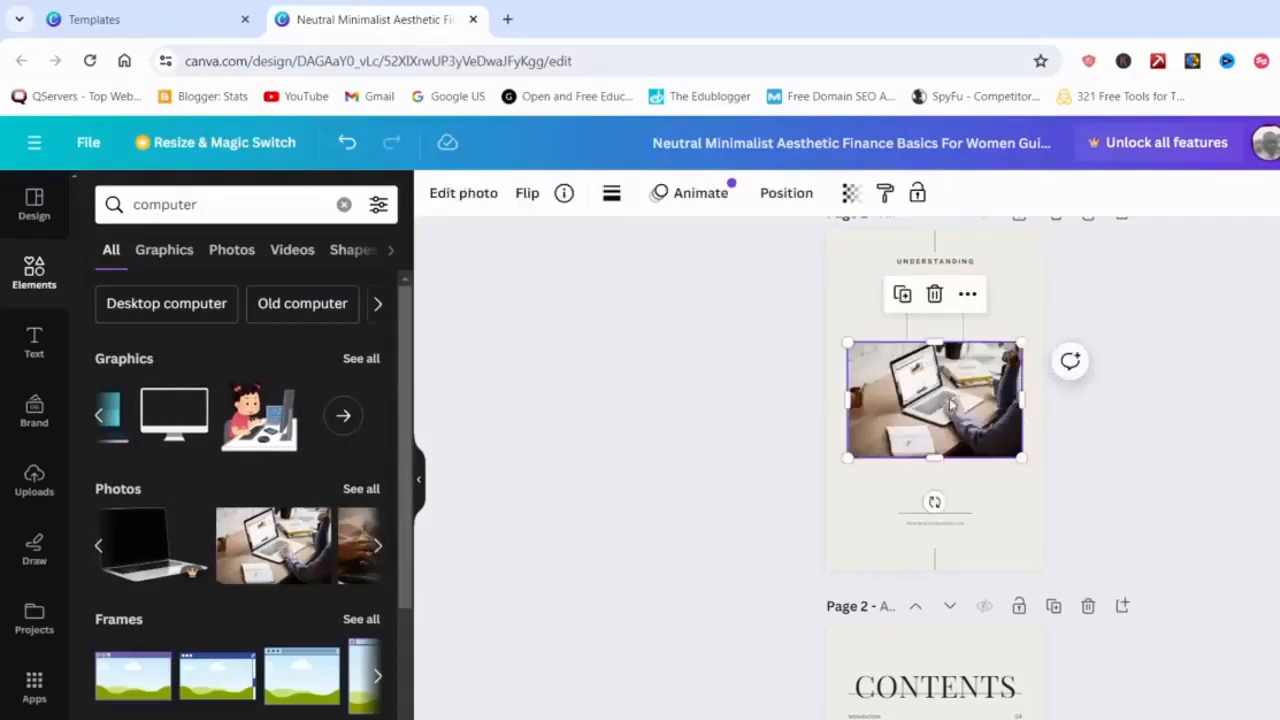
{"action": "left_click", "coordinate": [1166, 403]}
{"action": "left_click_drag", "start_coordinate": [920, 415], "coordinate": [920, 352]}
{"action": "left_click", "coordinate": [1123, 431]}
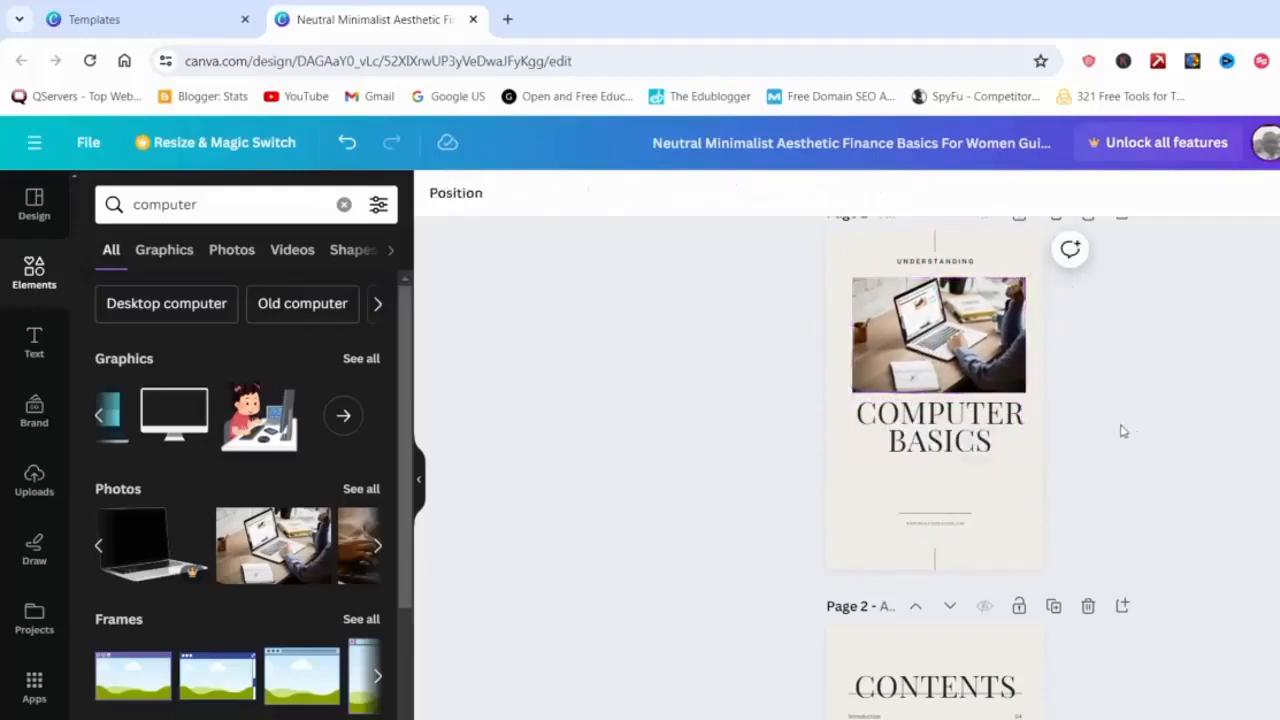
Recolor the whole COMPUTER BASICS title with the light brown swatch from the photo colors.
{"action": "left_click", "coordinate": [907, 445]}
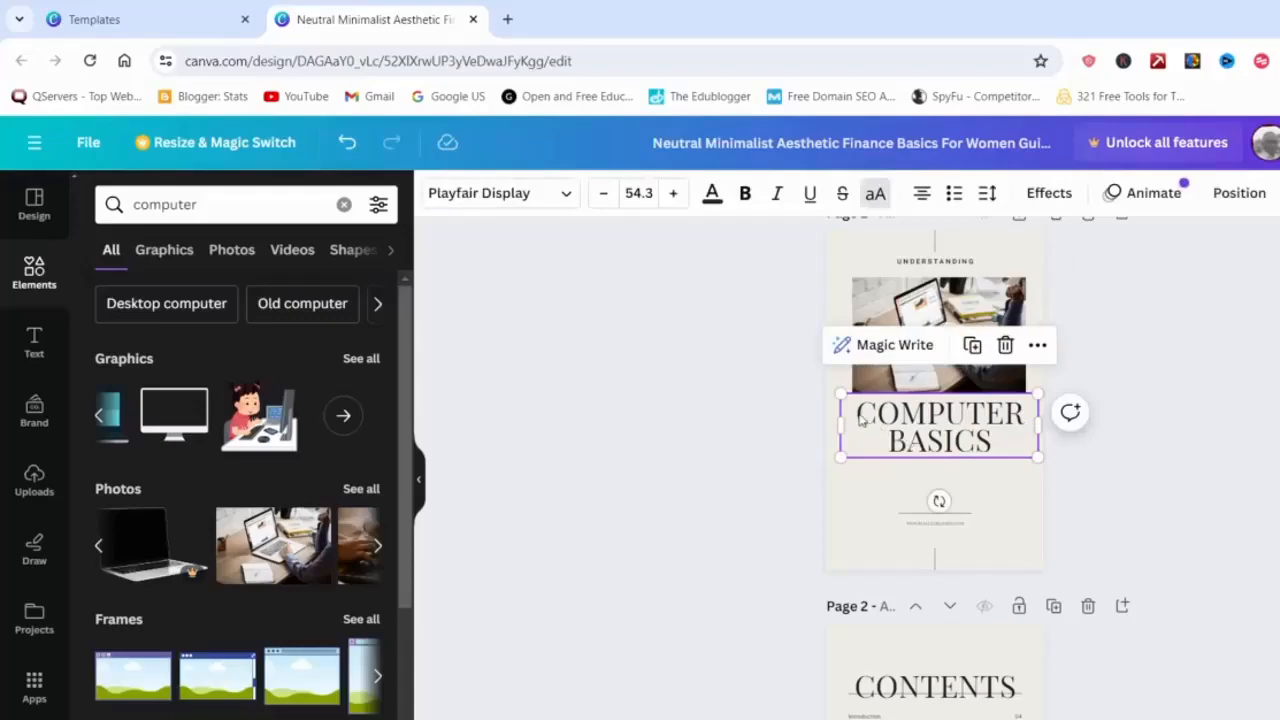
{"action": "double_click", "coordinate": [861, 420]}
{"action": "left_click", "coordinate": [858, 425]}
{"action": "left_click_drag", "start_coordinate": [858, 417], "coordinate": [993, 443]}
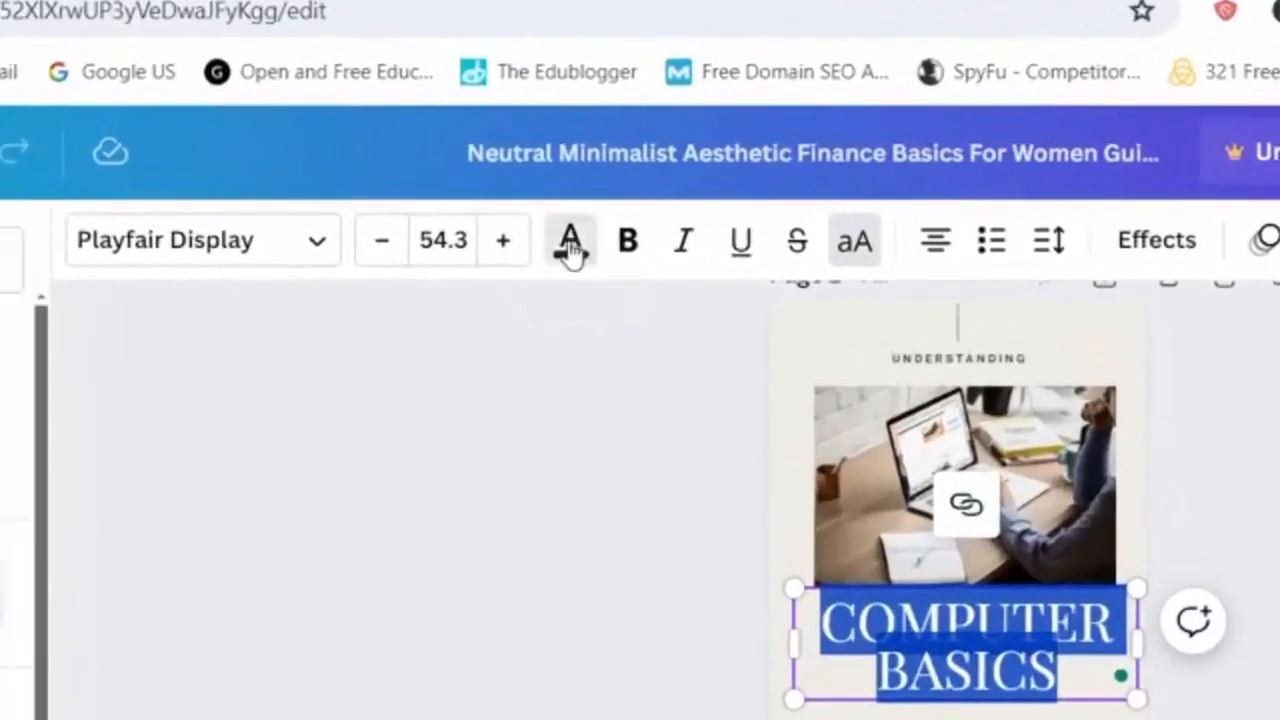
{"action": "left_click", "coordinate": [570, 245]}
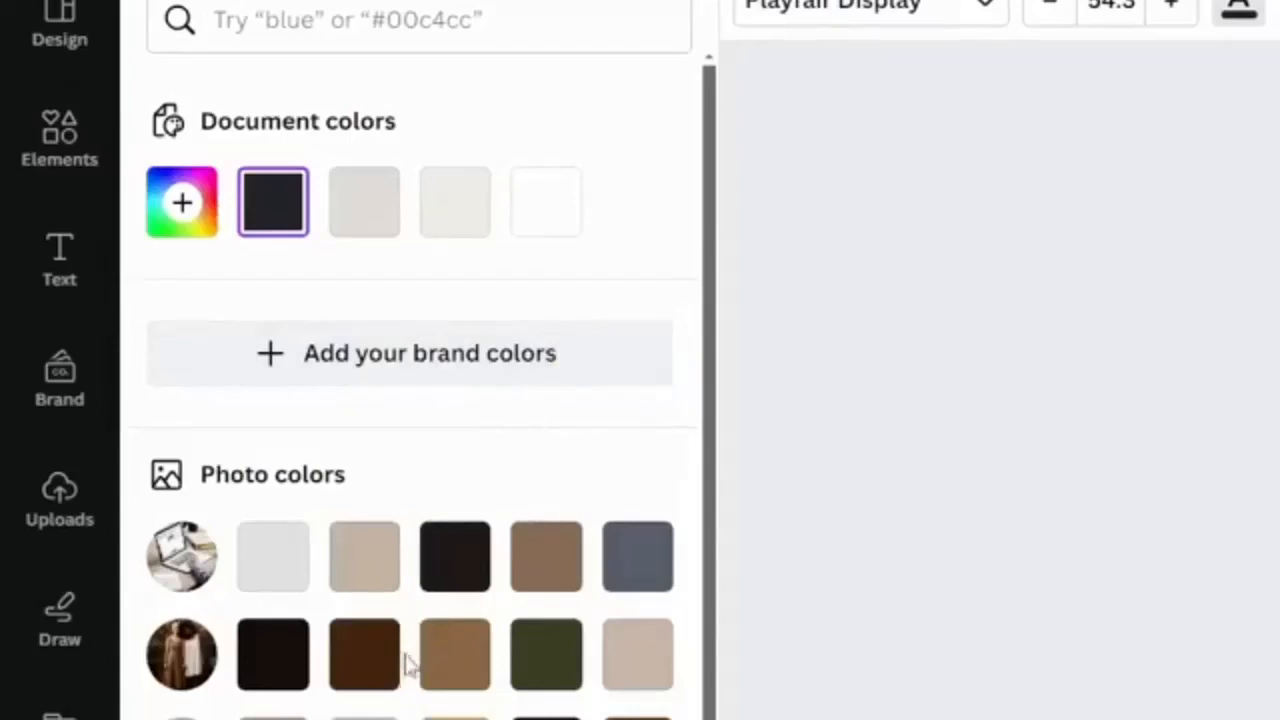
{"action": "left_click", "coordinate": [456, 660]}
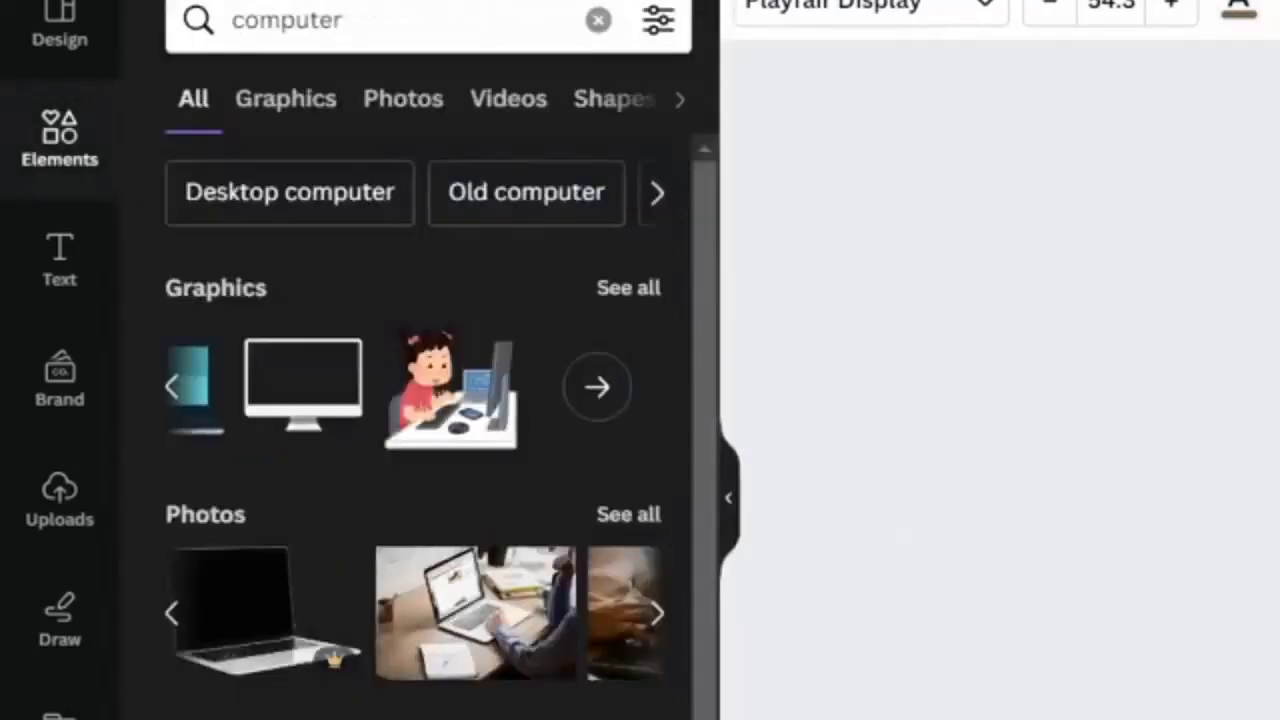
Change the font of the COMPUTER BASICS title to Gulfs Display.
{"action": "left_click", "coordinate": [988, 22]}
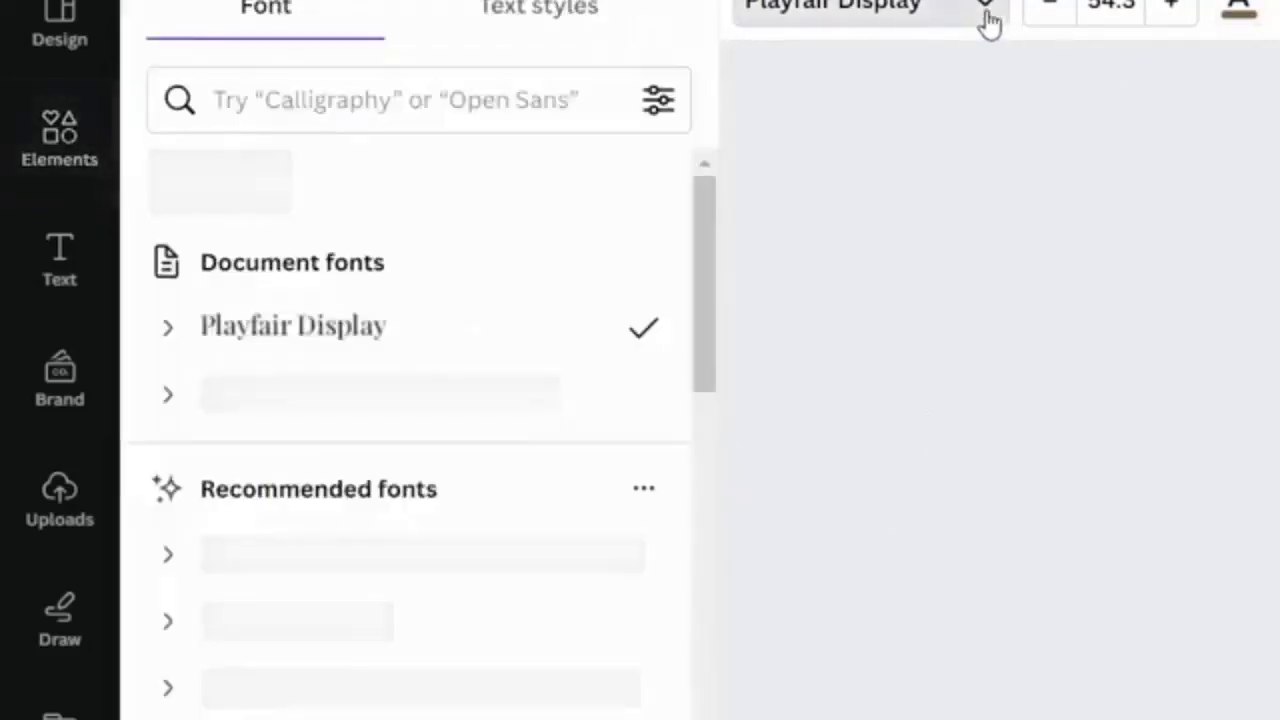
{"action": "scroll", "coordinate": [537, 543], "scroll_direction": "down", "scroll_amount": 2}
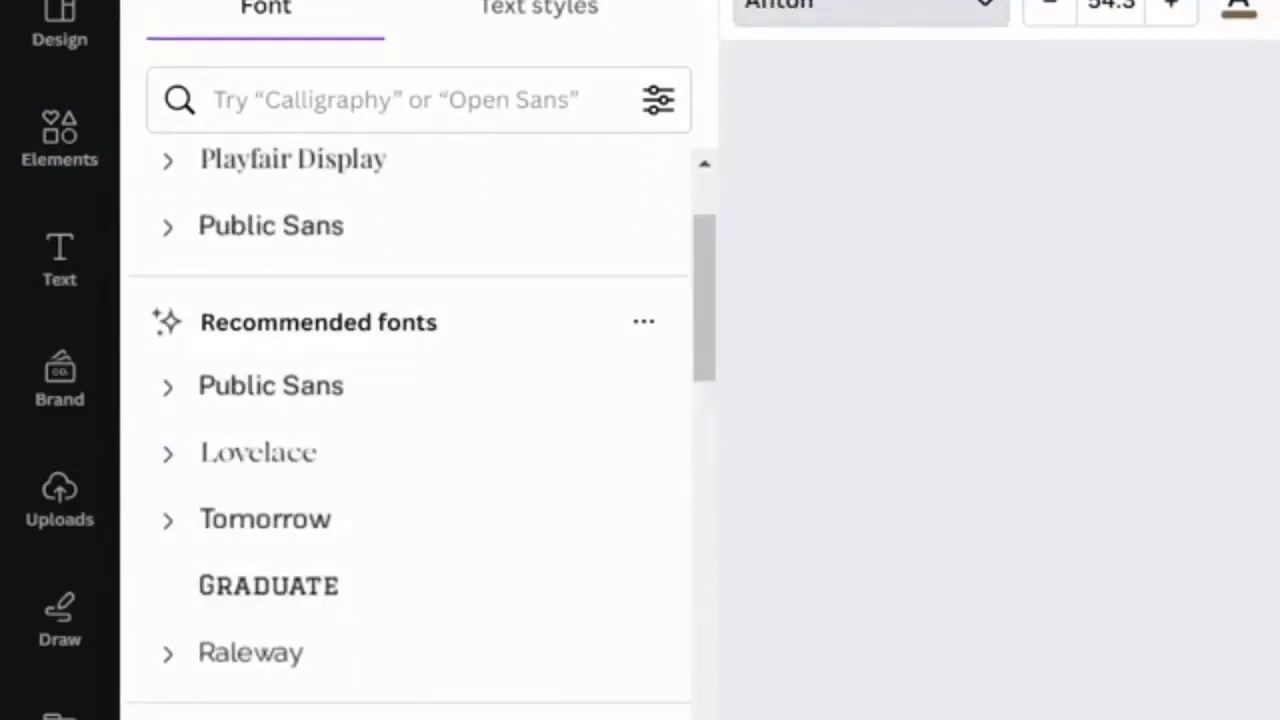
{"action": "scroll", "coordinate": [343, 646], "scroll_direction": "down", "scroll_amount": 6}
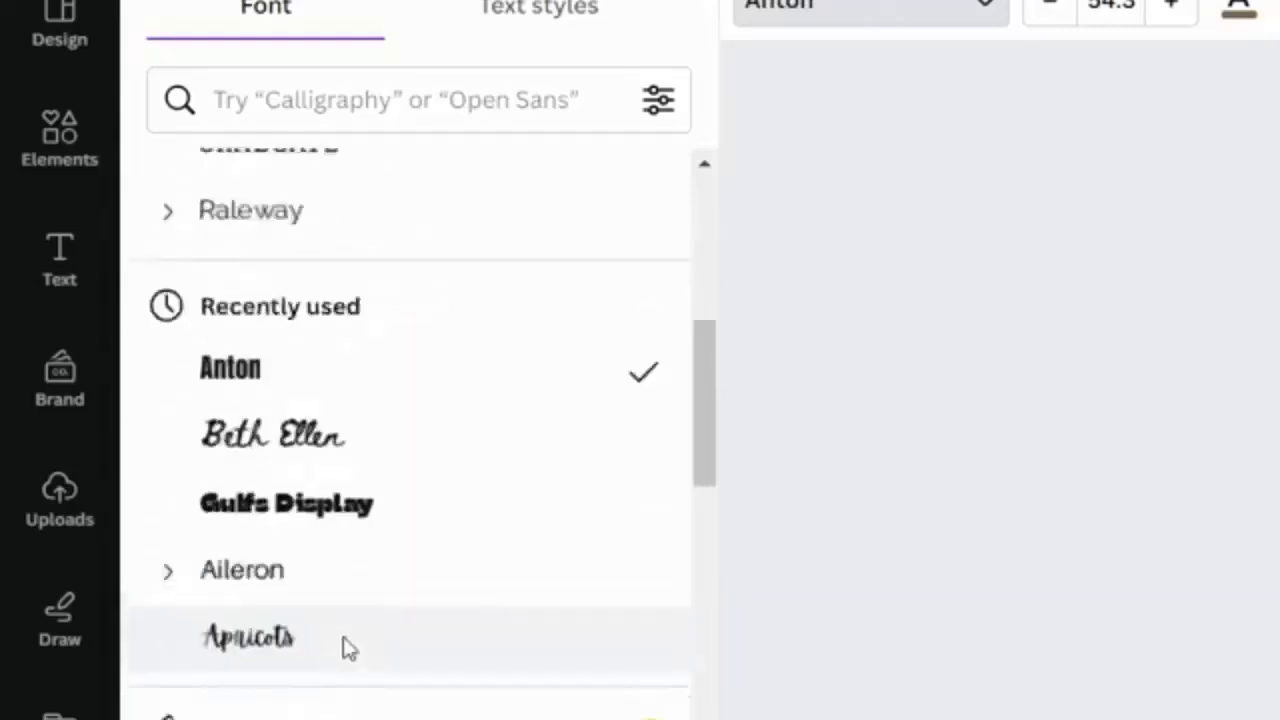
{"action": "left_click", "coordinate": [308, 458]}
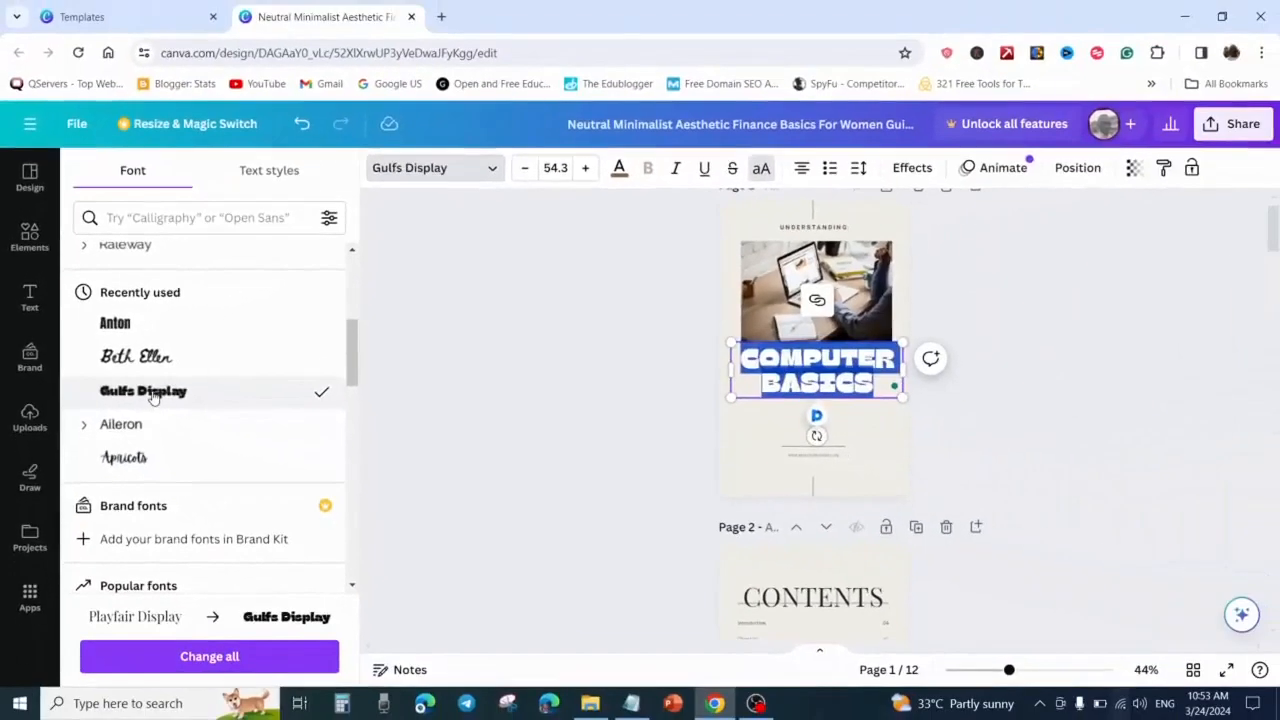
{"action": "left_click", "coordinate": [872, 406]}
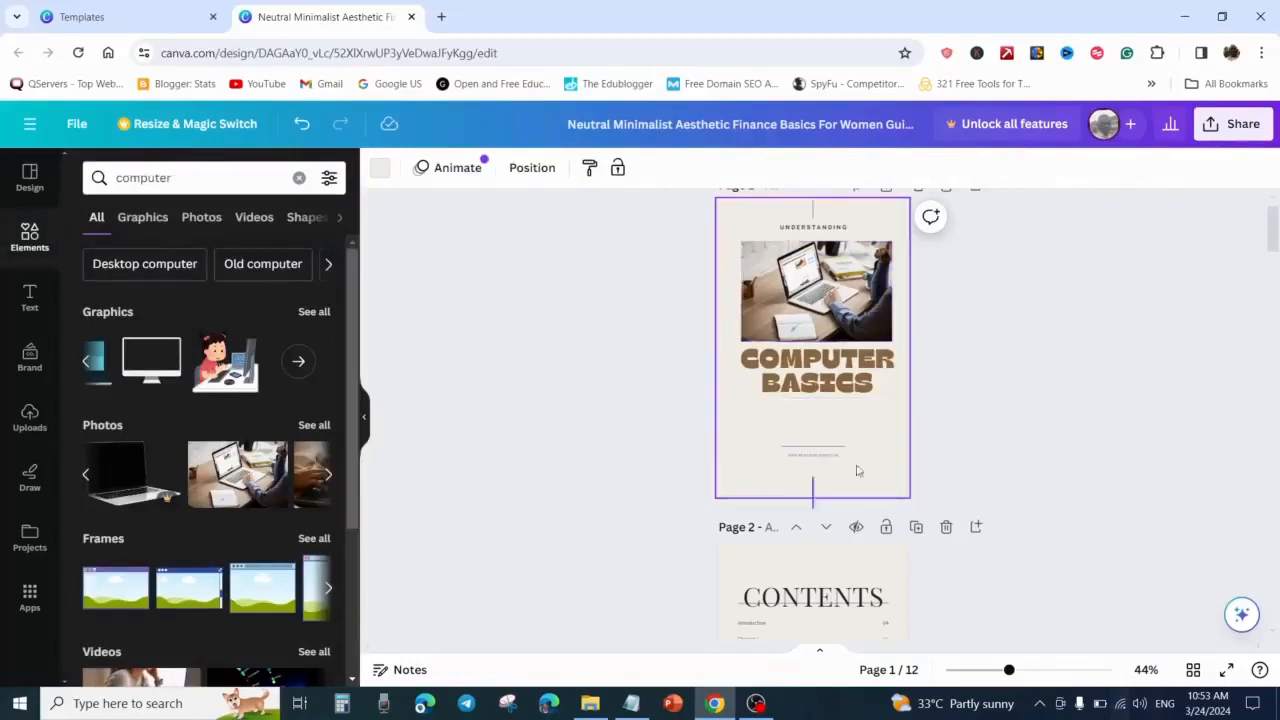
Move the CONTENTS heading on page 2 up so it sits just above the horizontal line.
{"action": "scroll", "coordinate": [977, 383], "scroll_direction": "down", "scroll_amount": 3}
{"action": "scroll", "coordinate": [857, 445], "scroll_direction": "down", "scroll_amount": 1}
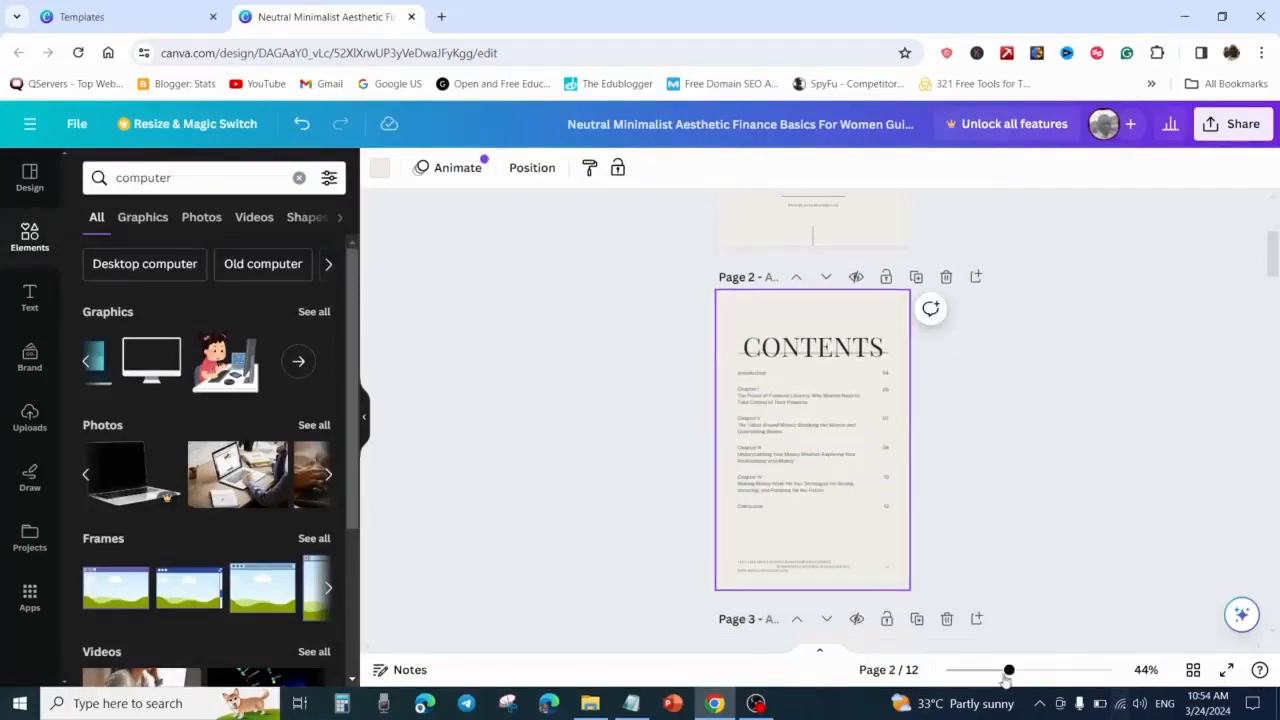
{"action": "left_click_drag", "start_coordinate": [1009, 675], "coordinate": [1034, 673]}
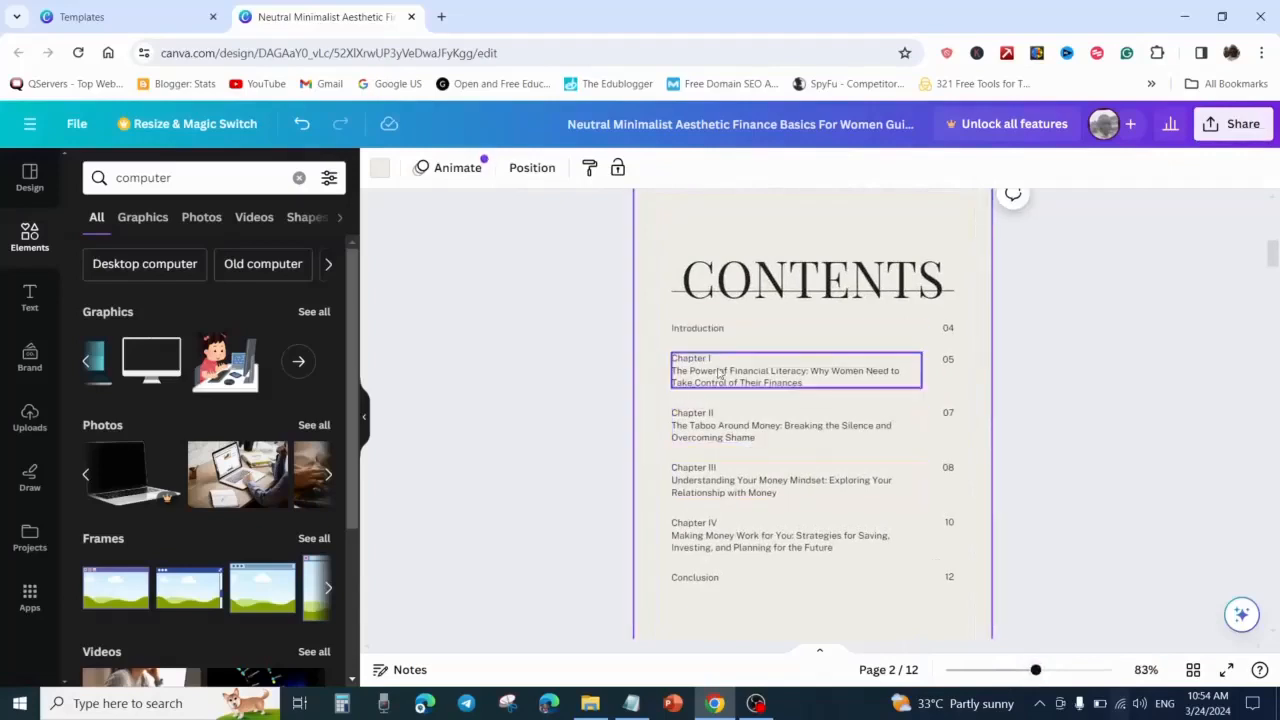
{"action": "left_click", "coordinate": [758, 279]}
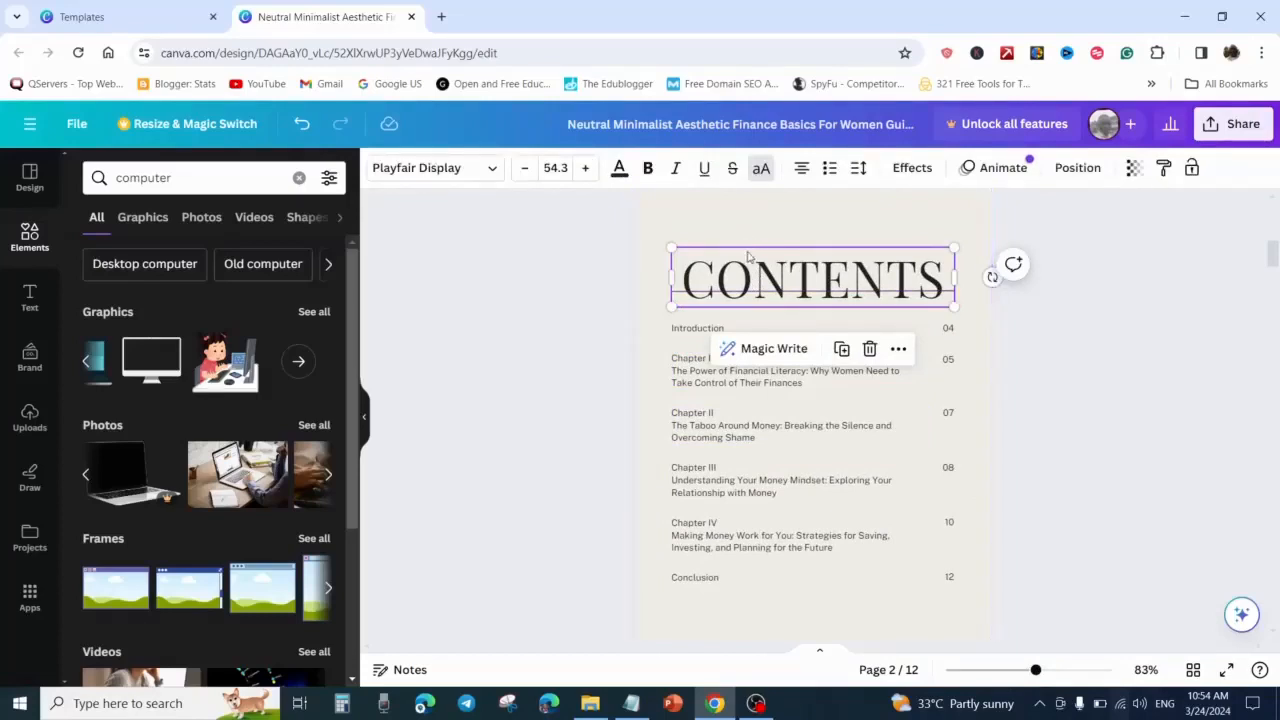
{"action": "left_click_drag", "start_coordinate": [748, 257], "coordinate": [748, 231]}
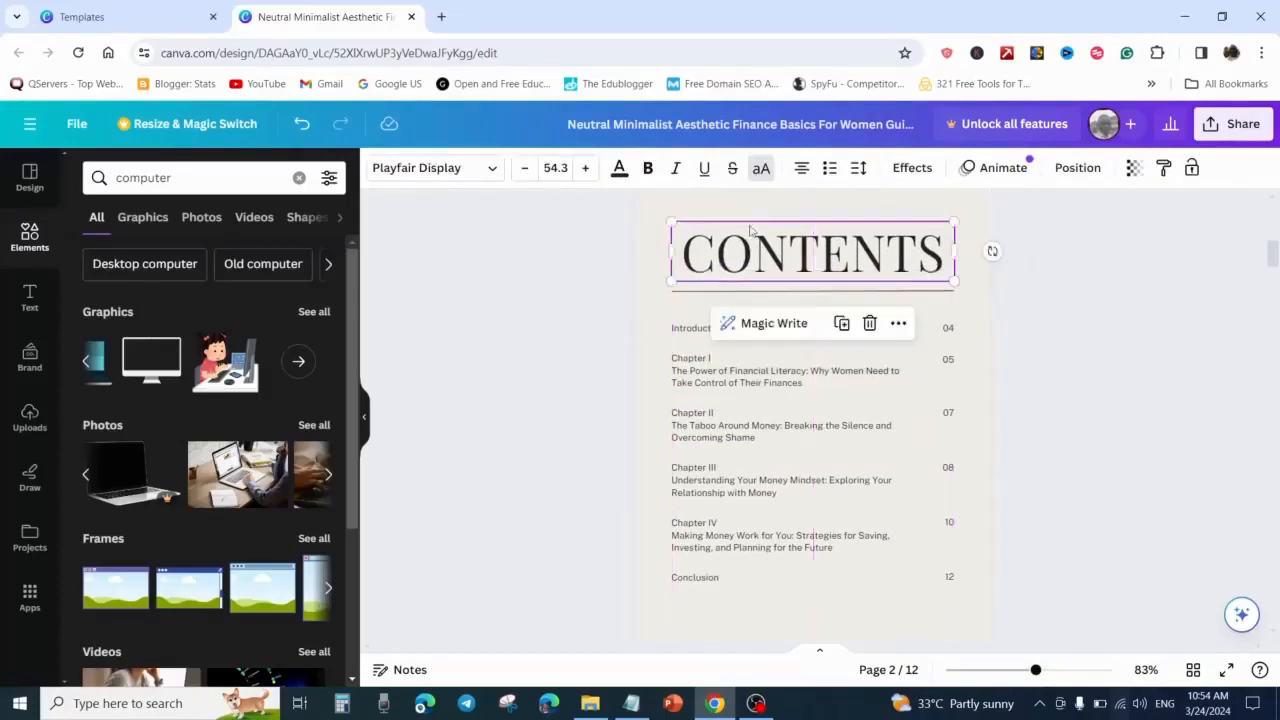
Examine the template text from the contents entries through the author biographies and introduction to the Chapter II page.
{"action": "left_click", "coordinate": [720, 378]}
{"action": "left_click", "coordinate": [726, 414]}
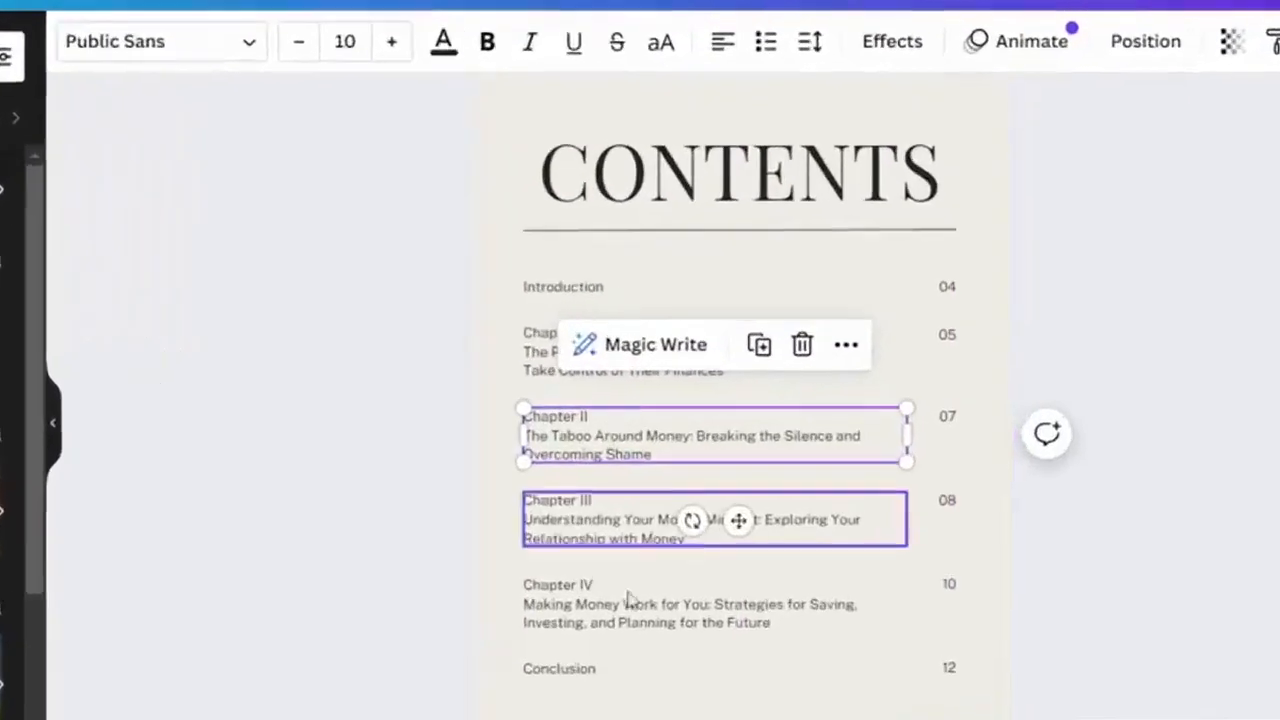
{"action": "scroll", "coordinate": [612, 684], "scroll_direction": "down", "scroll_amount": 5}
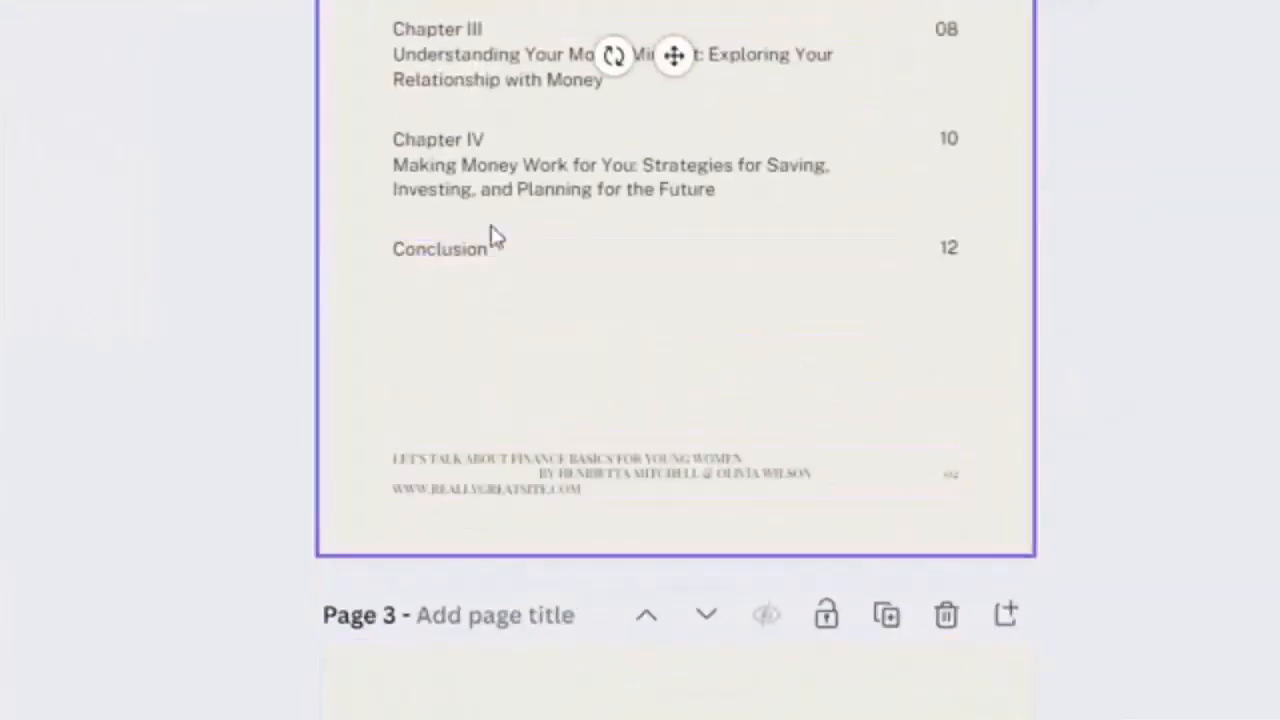
{"action": "scroll", "coordinate": [528, 224], "scroll_direction": "down", "scroll_amount": 7}
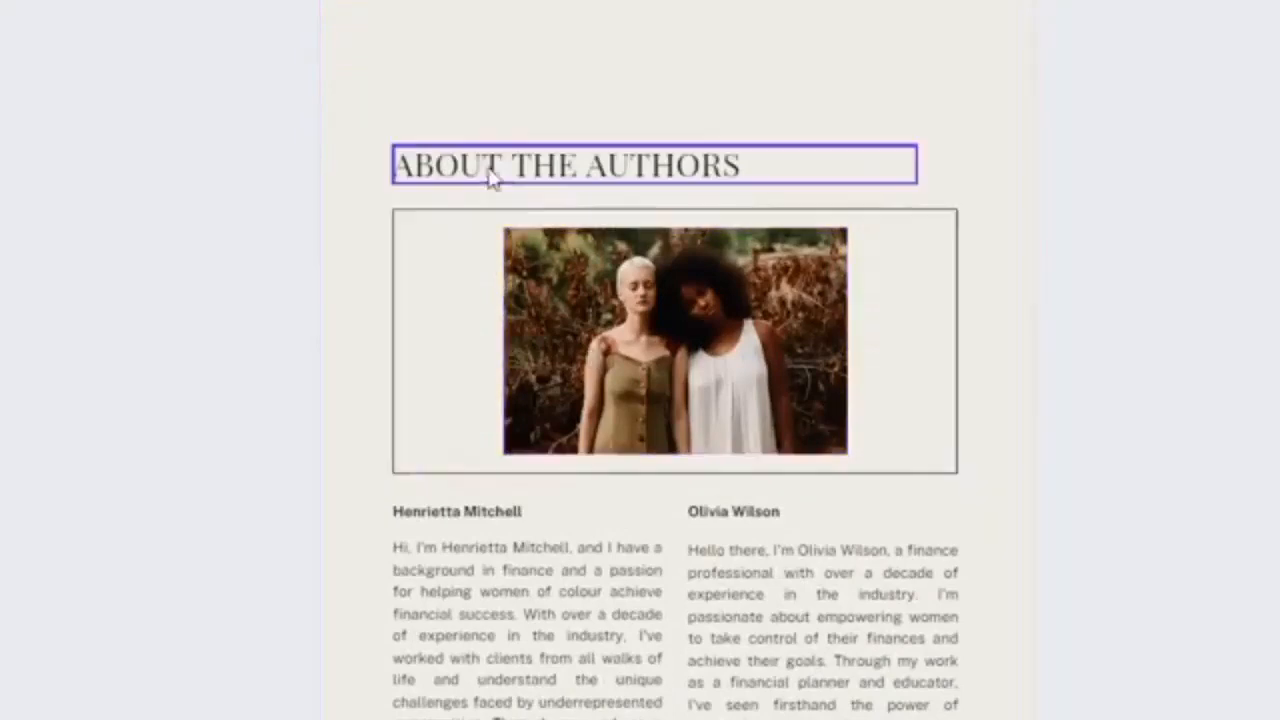
{"action": "scroll", "coordinate": [600, 500], "scroll_direction": "down", "scroll_amount": 3}
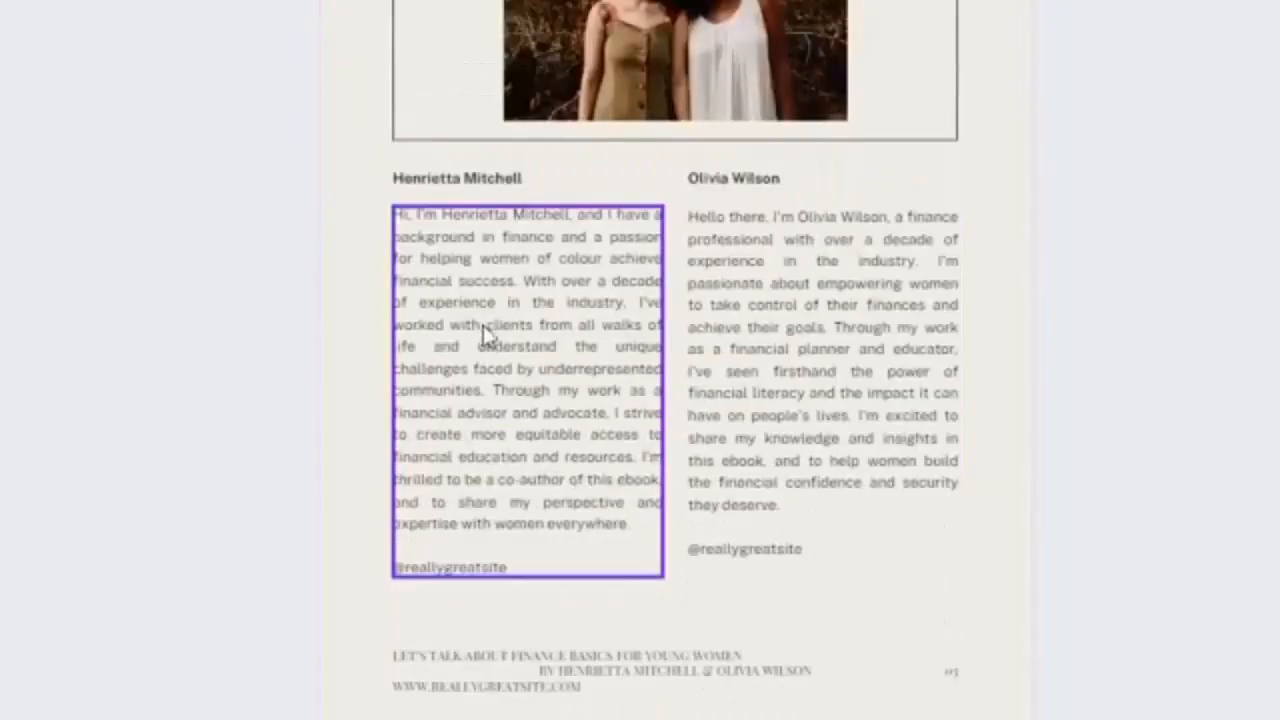
{"action": "left_click", "coordinate": [484, 330]}
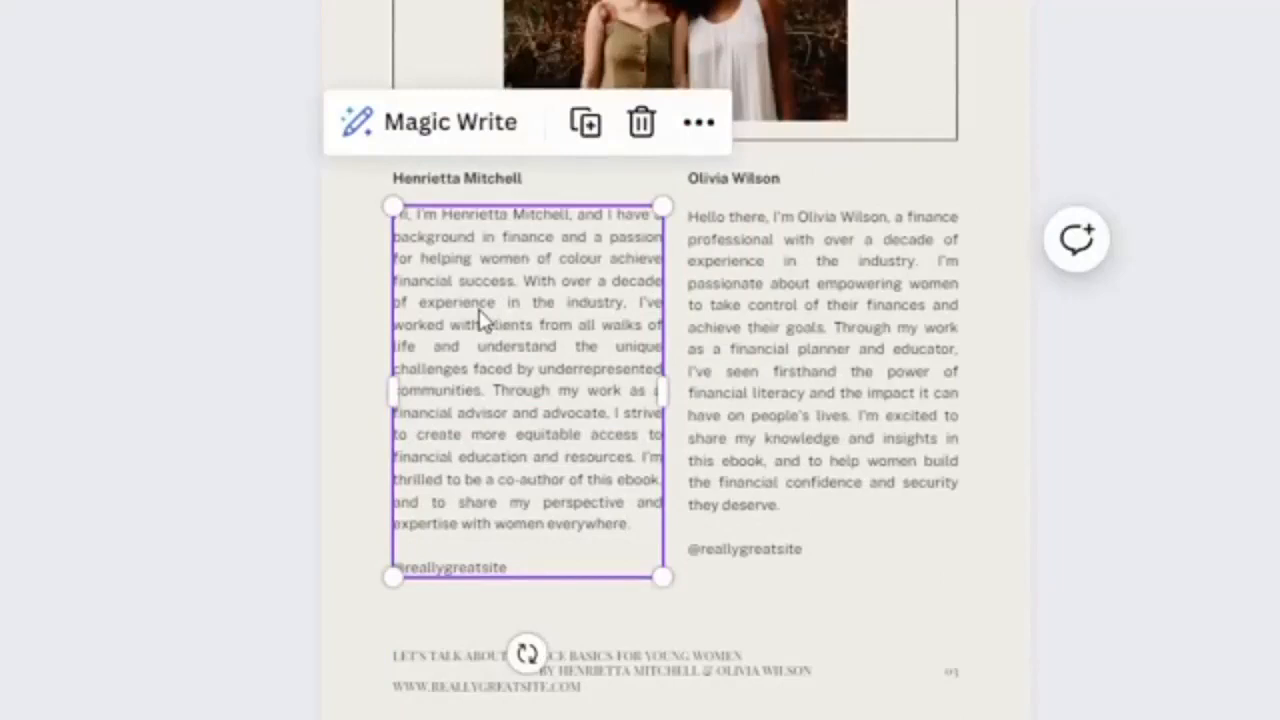
{"action": "triple_click", "coordinate": [484, 311]}
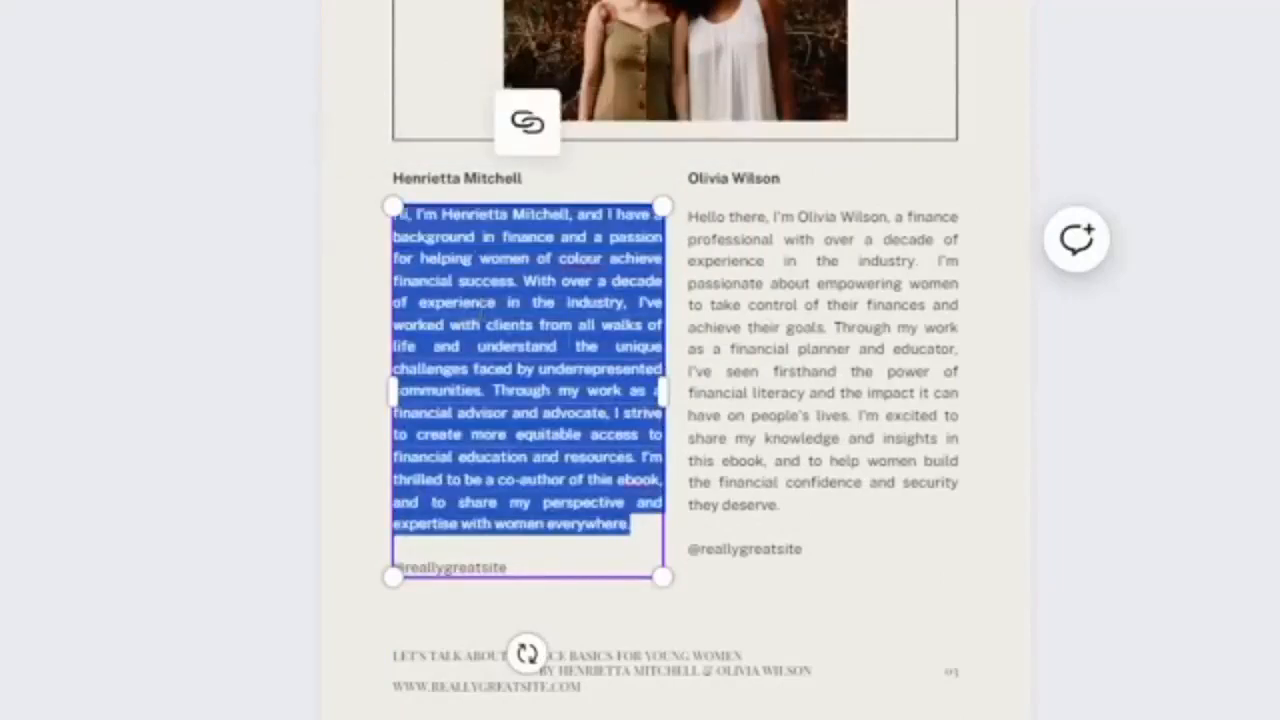
{"action": "left_click", "coordinate": [1150, 450]}
{"action": "scroll", "coordinate": [760, 445], "scroll_direction": "down", "scroll_amount": 2}
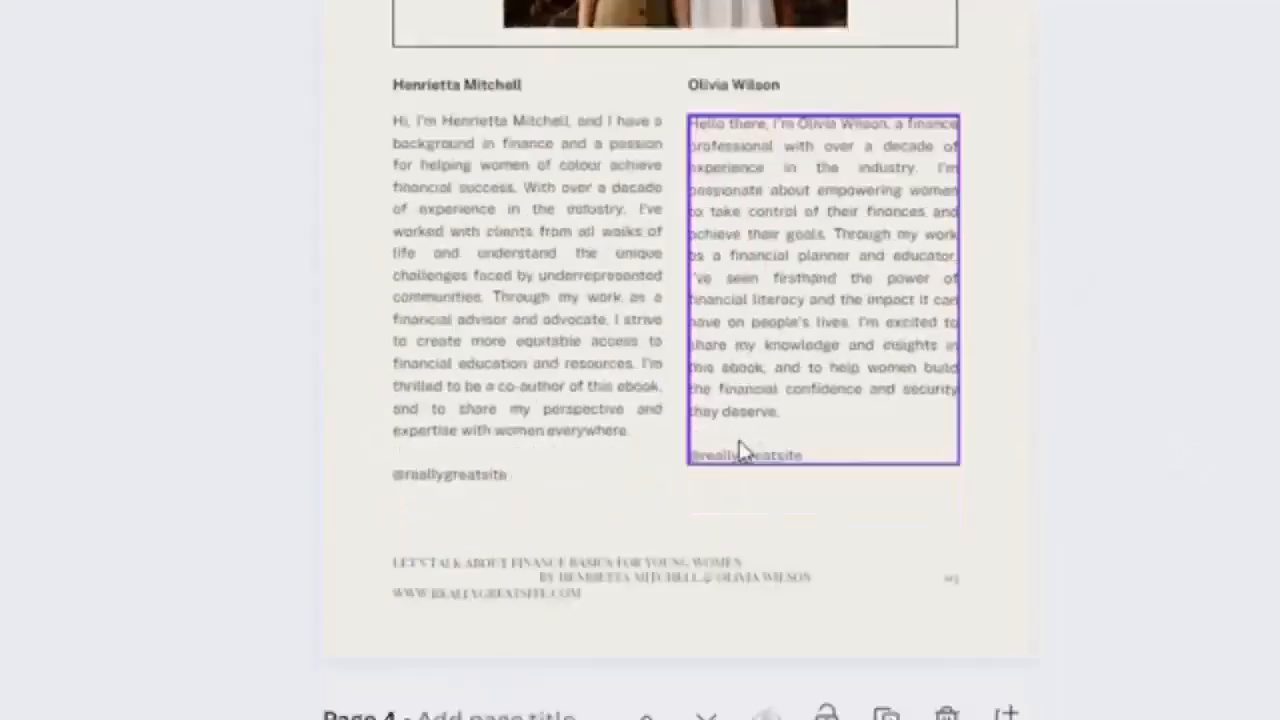
{"action": "scroll", "coordinate": [740, 450], "scroll_direction": "down", "scroll_amount": 10}
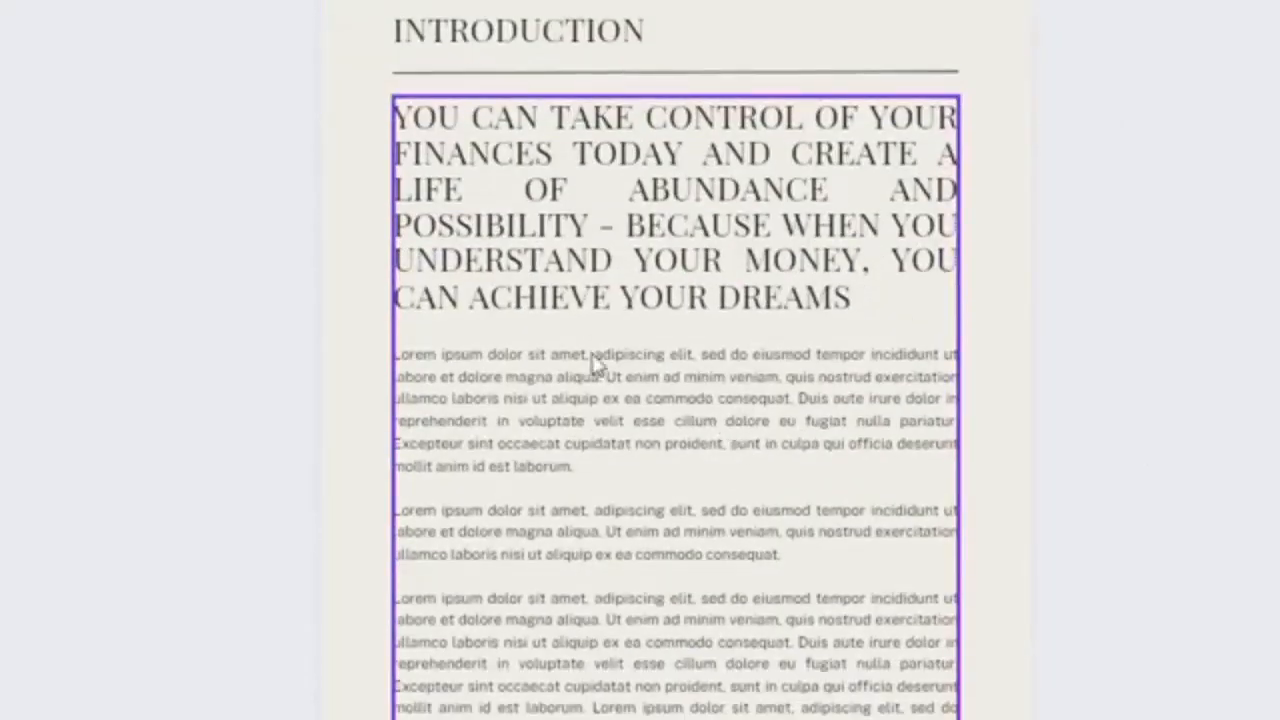
{"action": "scroll", "coordinate": [578, 335], "scroll_direction": "down", "scroll_amount": 4}
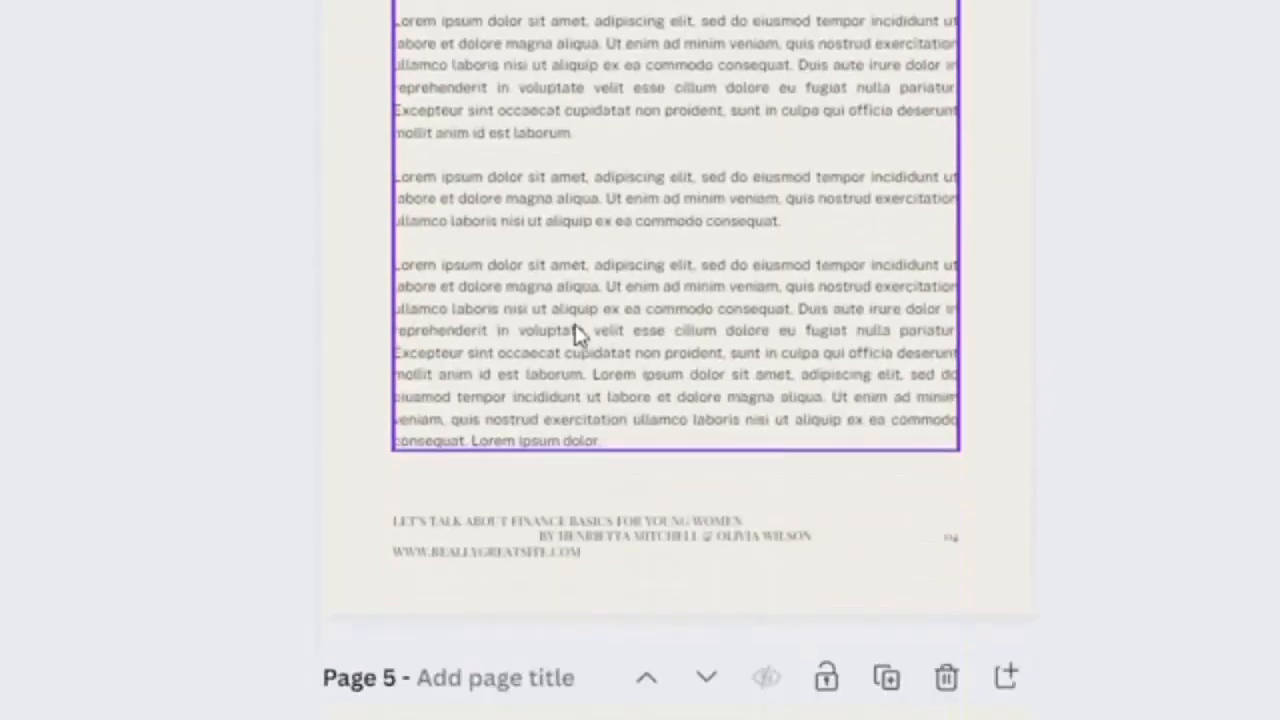
{"action": "scroll", "coordinate": [578, 335], "scroll_direction": "down", "scroll_amount": 9}
{"action": "scroll", "coordinate": [575, 327], "scroll_direction": "down", "scroll_amount": 13}
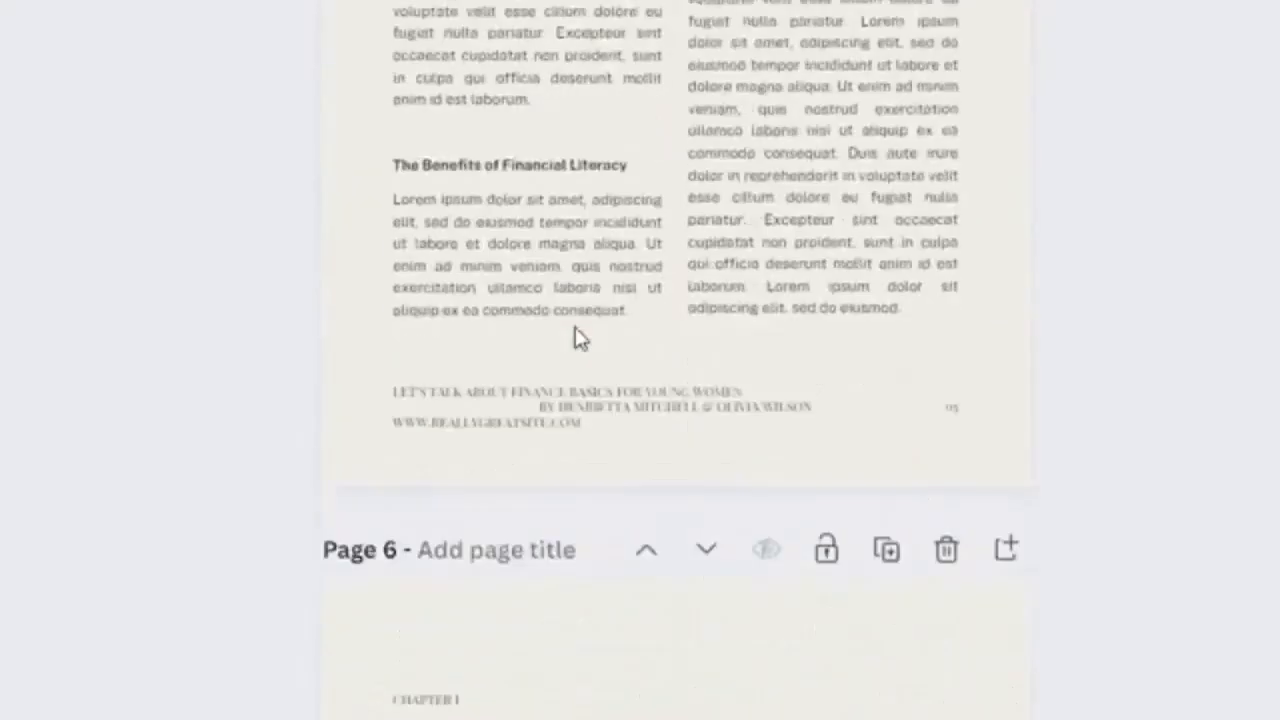
{"action": "scroll", "coordinate": [575, 327], "scroll_direction": "down", "scroll_amount": 4}
{"action": "scroll", "coordinate": [575, 330], "scroll_direction": "down", "scroll_amount": 5}
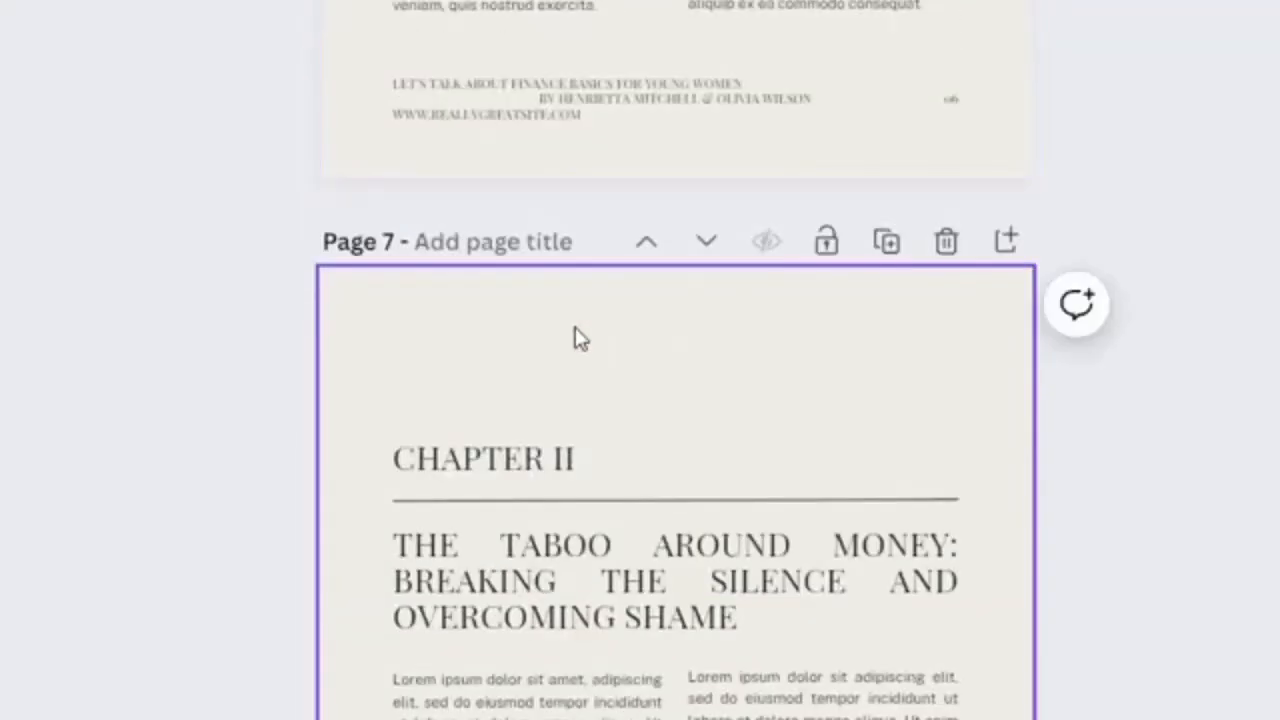
Review the ebook again between the cover and Chapter I, and return to the cover page.
{"action": "scroll", "coordinate": [580, 338], "scroll_direction": "up", "scroll_amount": 1}
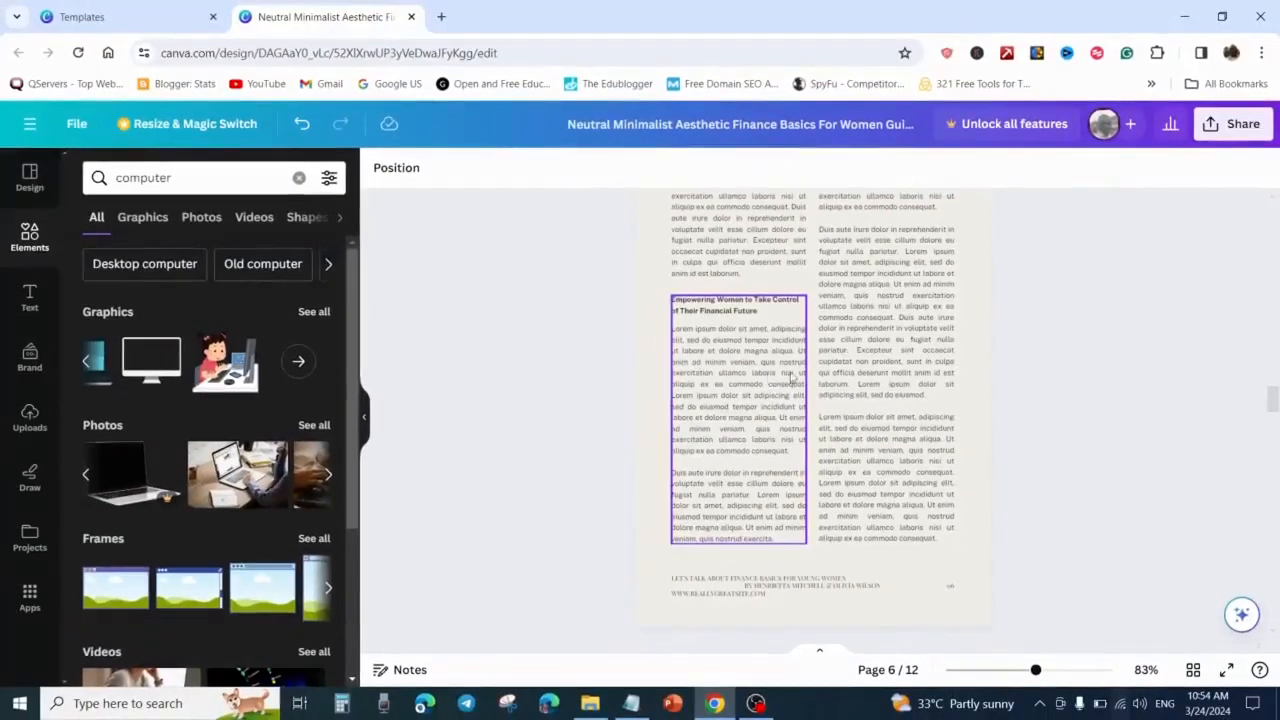
{"action": "scroll", "coordinate": [795, 400], "scroll_direction": "up", "scroll_amount": 5}
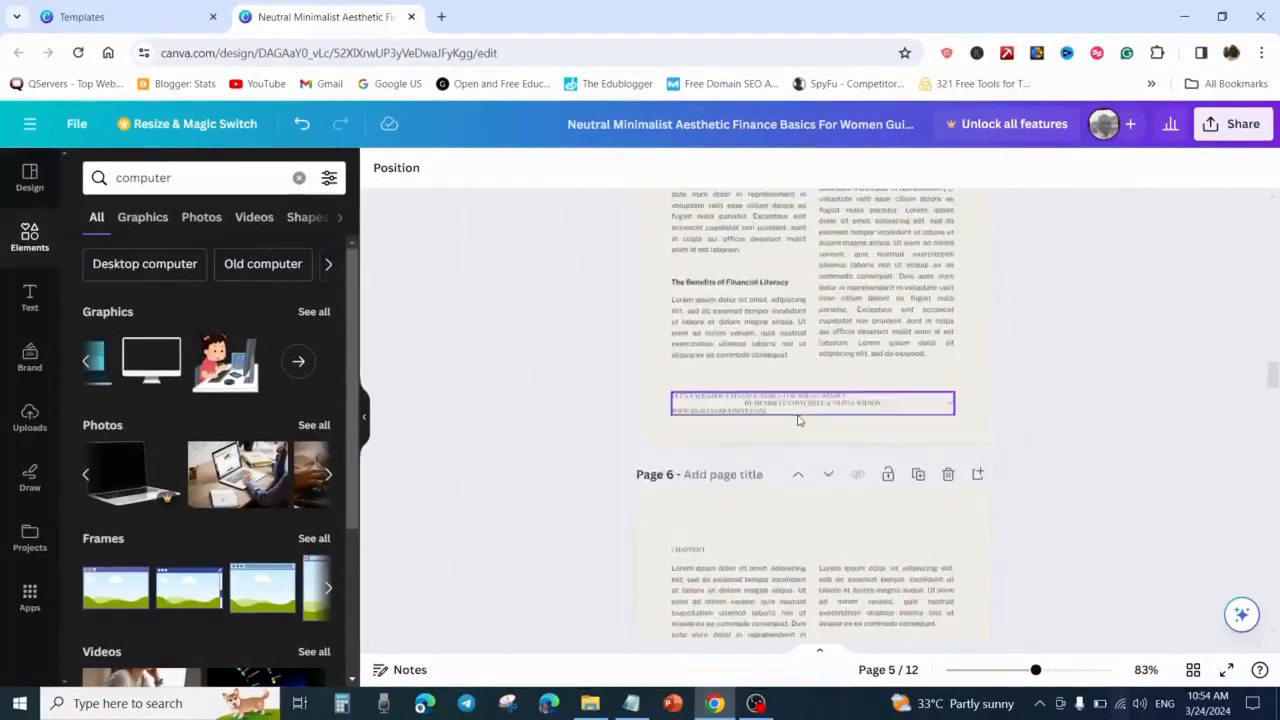
{"action": "scroll", "coordinate": [798, 420], "scroll_direction": "up", "scroll_amount": 5}
{"action": "scroll", "coordinate": [798, 420], "scroll_direction": "up", "scroll_amount": 10}
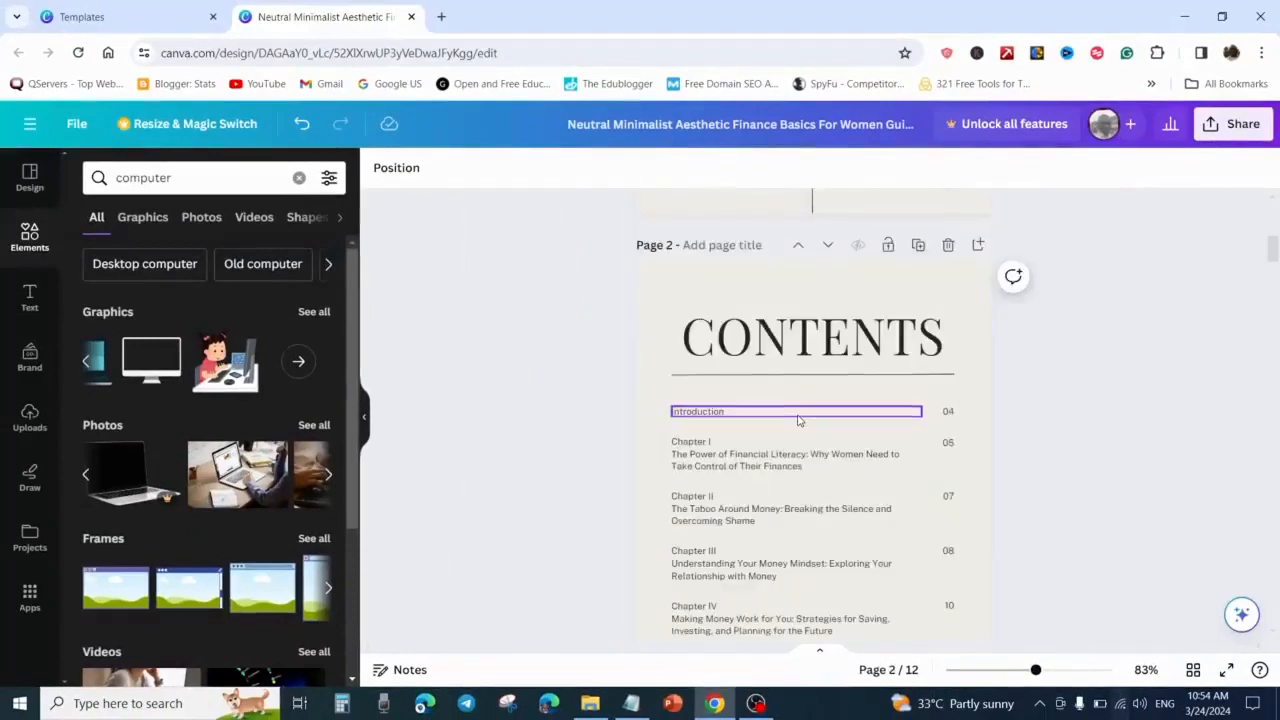
{"action": "scroll", "coordinate": [798, 420], "scroll_direction": "up", "scroll_amount": 5}
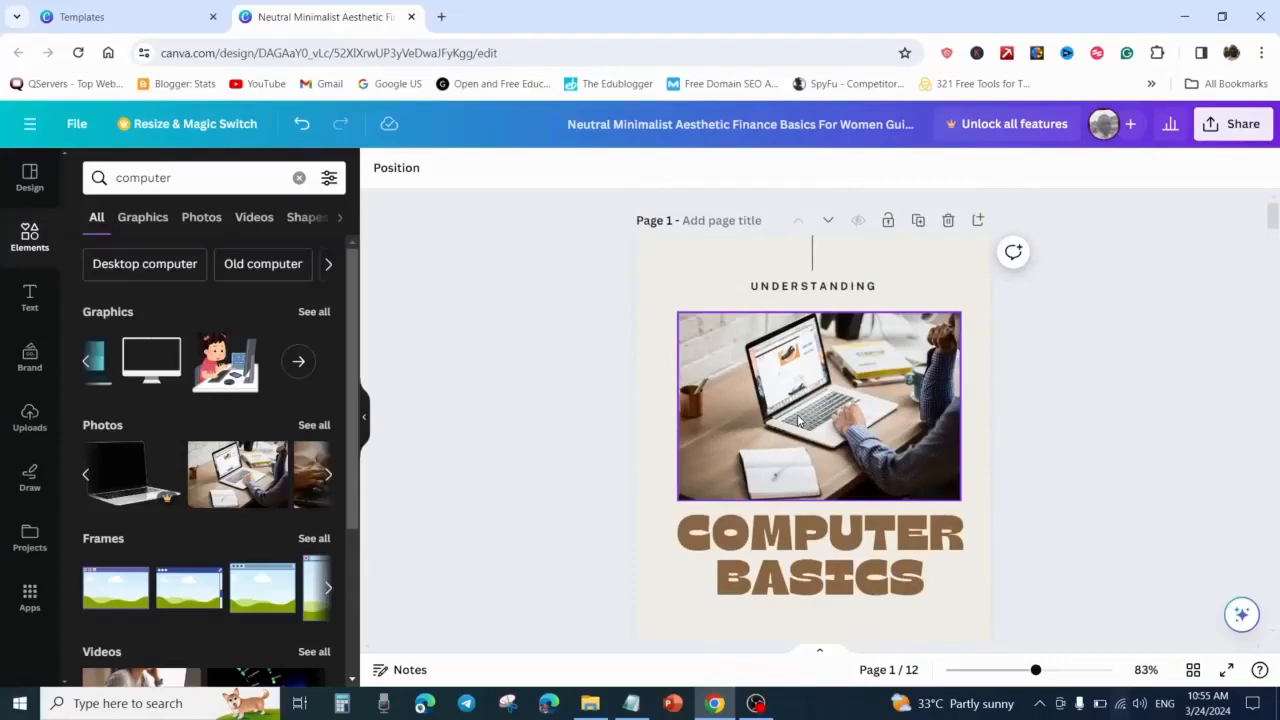
{"action": "scroll", "coordinate": [900, 558], "scroll_direction": "down", "scroll_amount": 10}
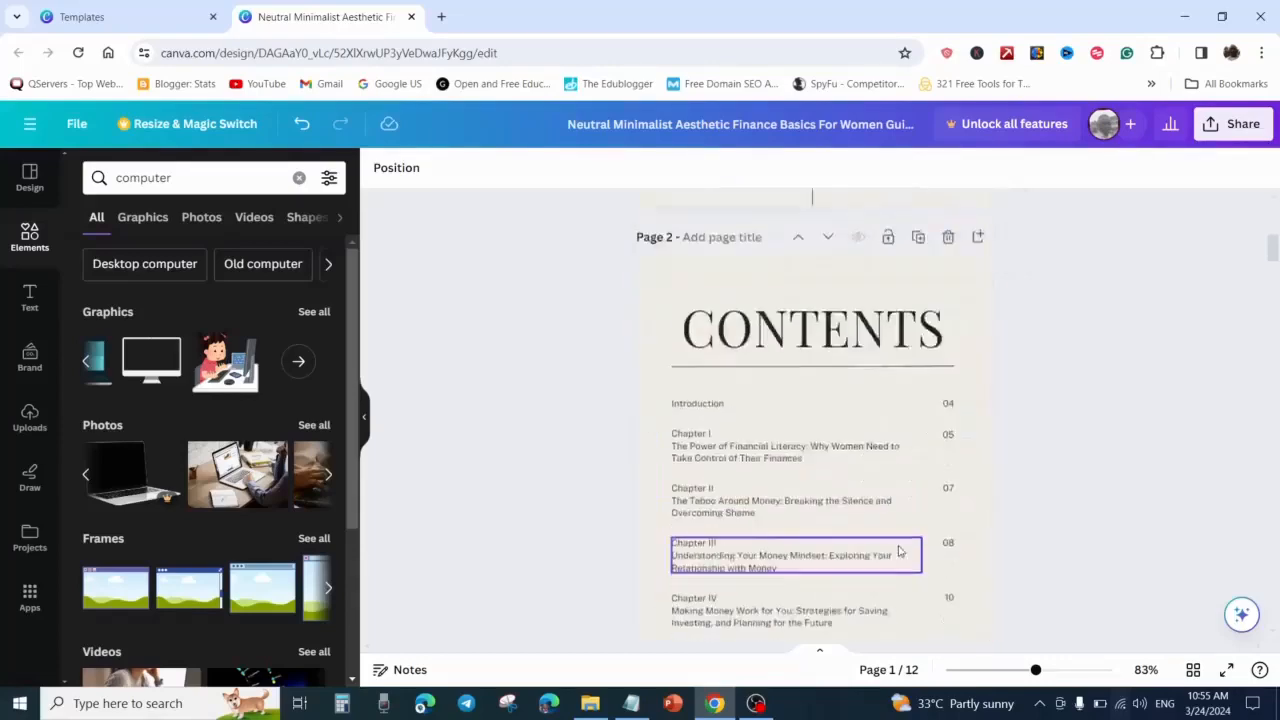
{"action": "scroll", "coordinate": [898, 551], "scroll_direction": "down", "scroll_amount": 10}
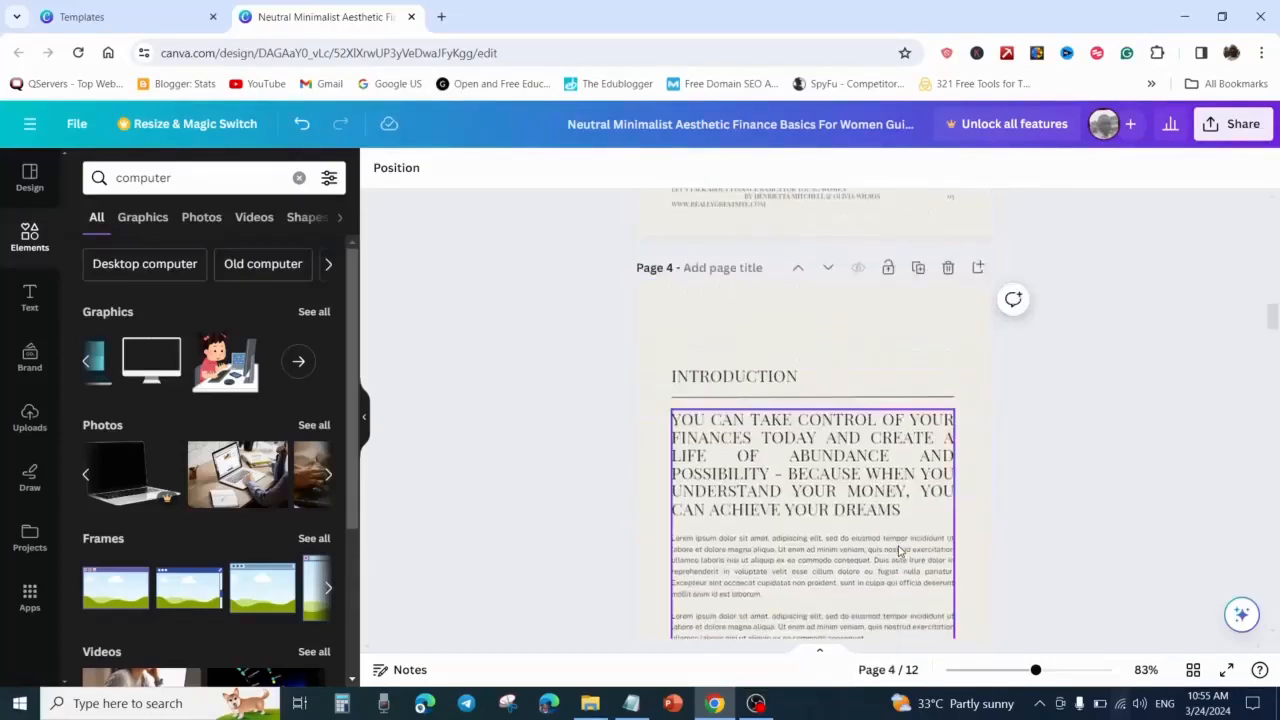
{"action": "scroll", "coordinate": [898, 551], "scroll_direction": "down", "scroll_amount": 5}
{"action": "scroll", "coordinate": [898, 545], "scroll_direction": "up", "scroll_amount": 20}
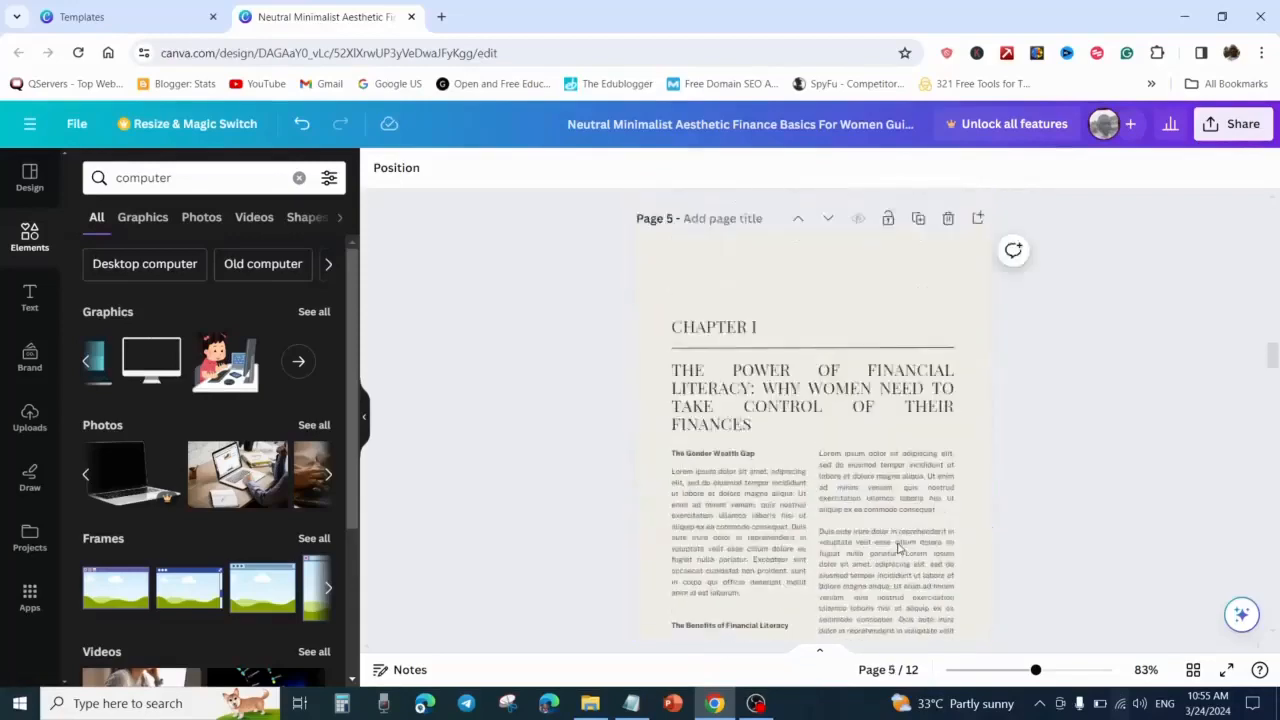
{"action": "scroll", "coordinate": [898, 543], "scroll_direction": "up", "scroll_amount": 2}
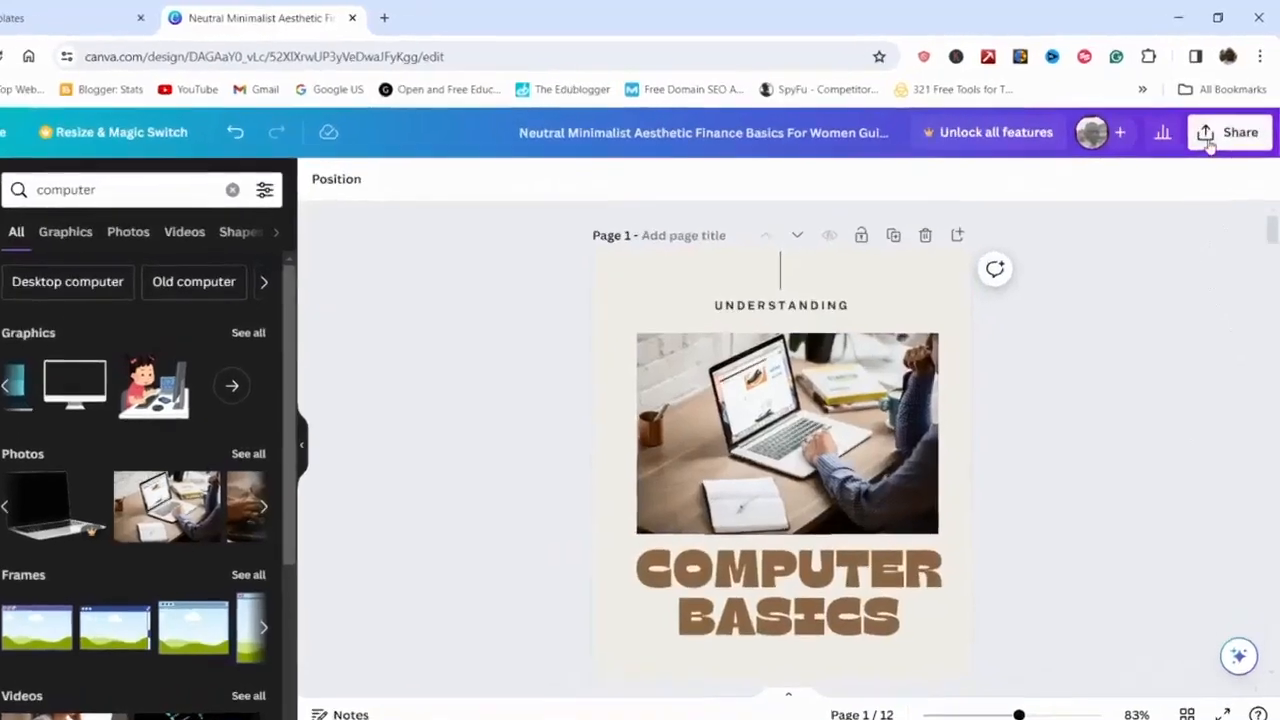
Download all 12 pages of the ebook as PDF Print with the RGB color profile.
{"action": "left_click", "coordinate": [1214, 126]}
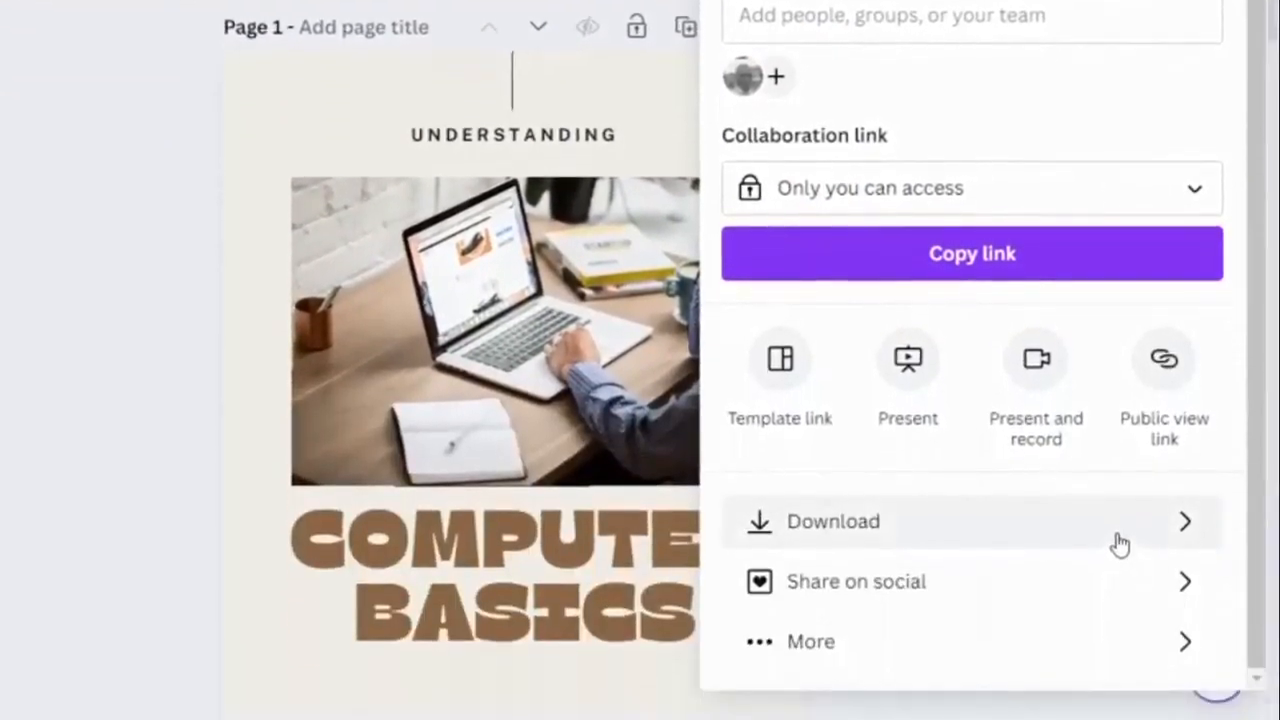
{"action": "left_click", "coordinate": [1119, 541]}
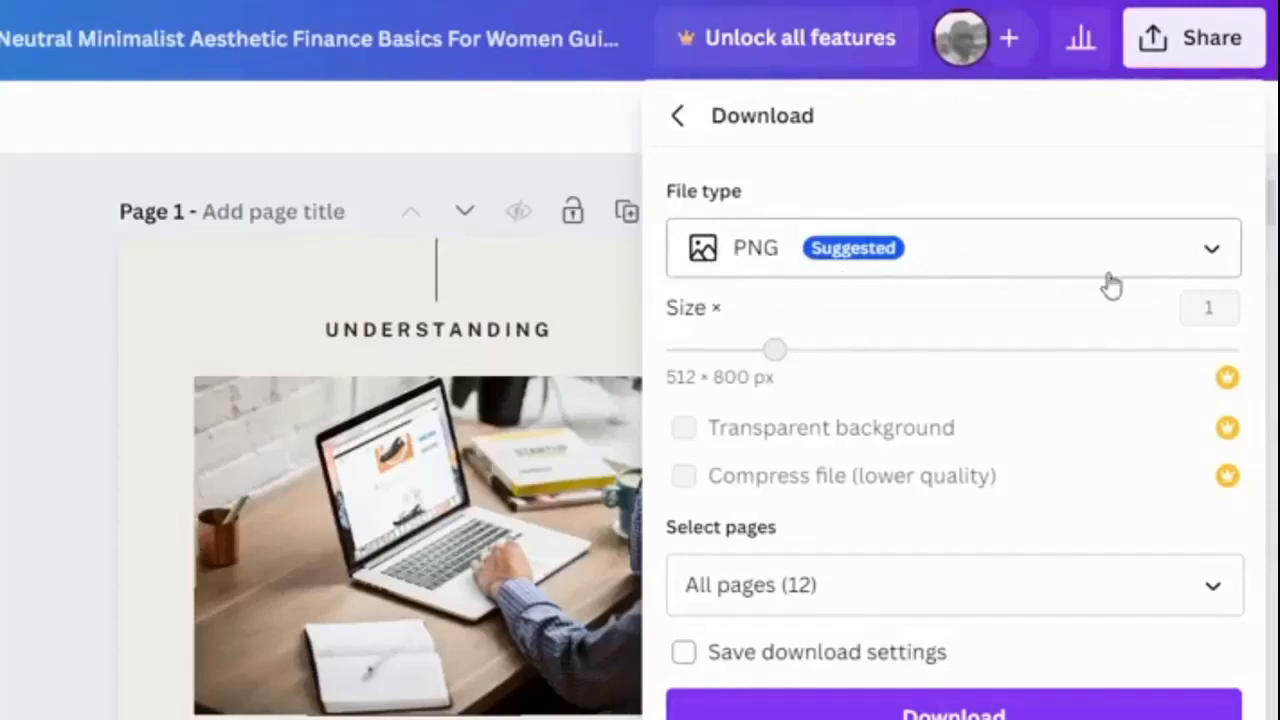
{"action": "left_click", "coordinate": [1213, 255]}
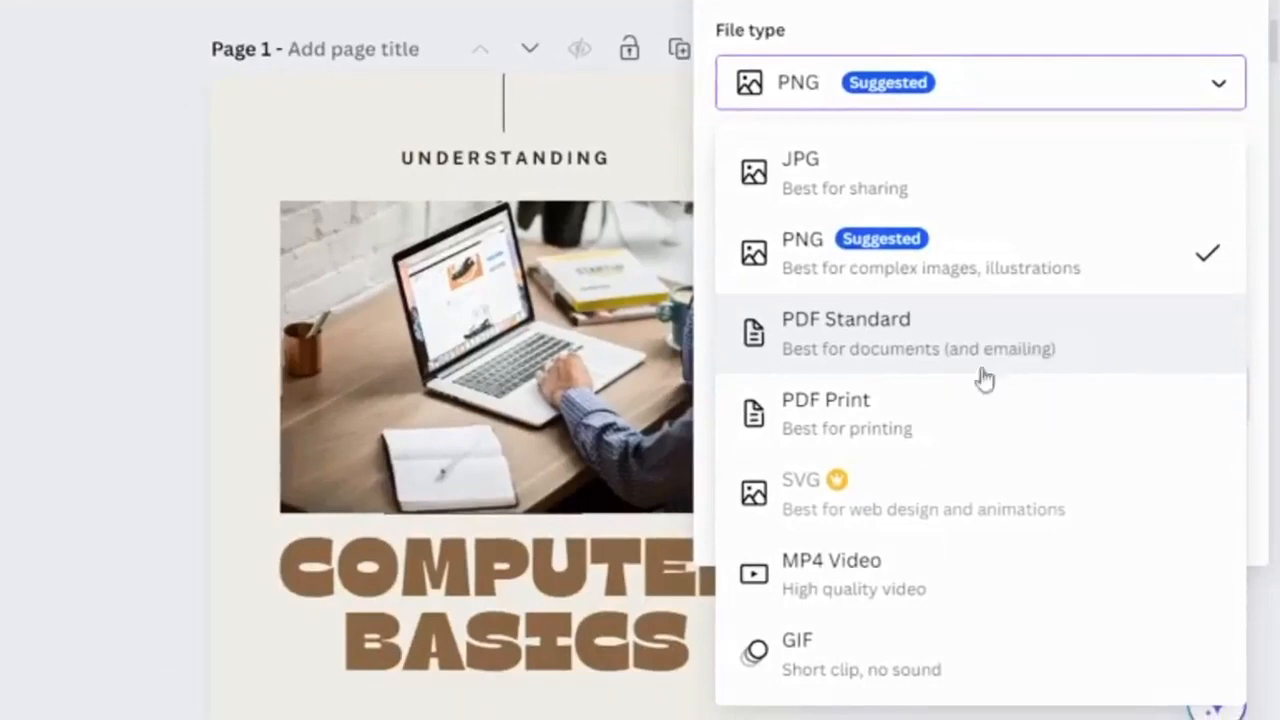
{"action": "left_click", "coordinate": [926, 428]}
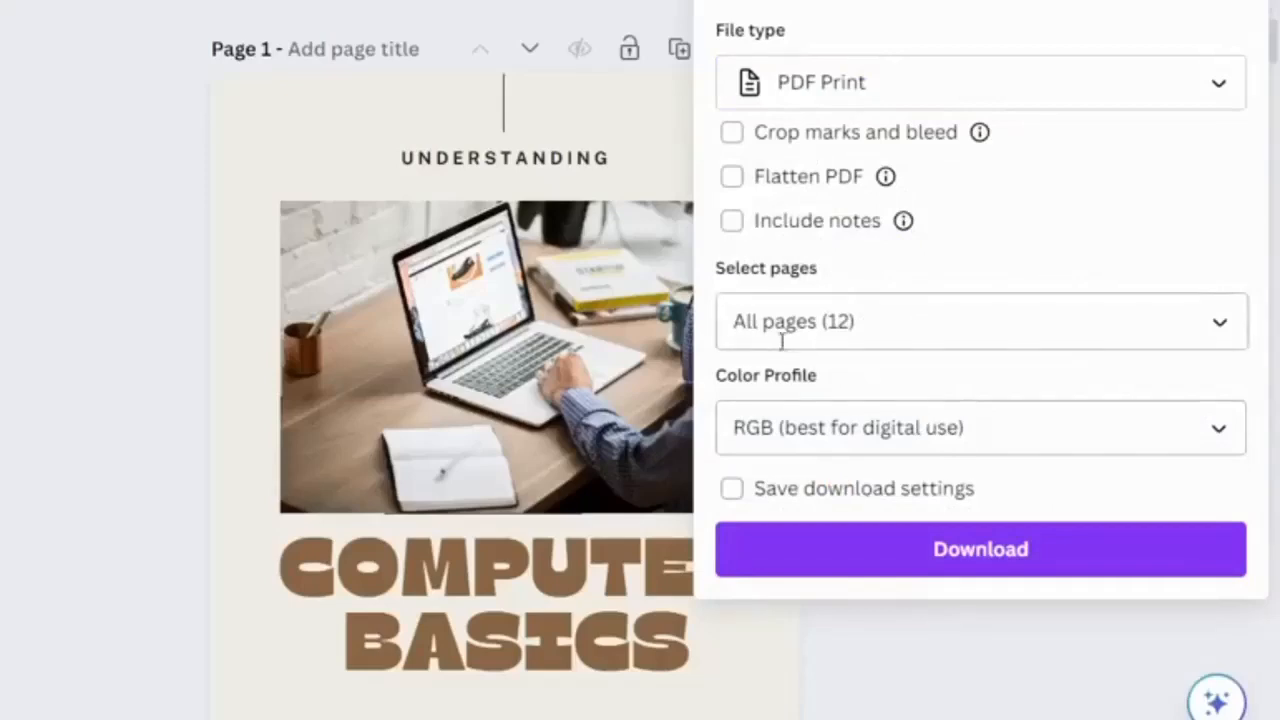
{"action": "left_click", "coordinate": [1220, 330]}
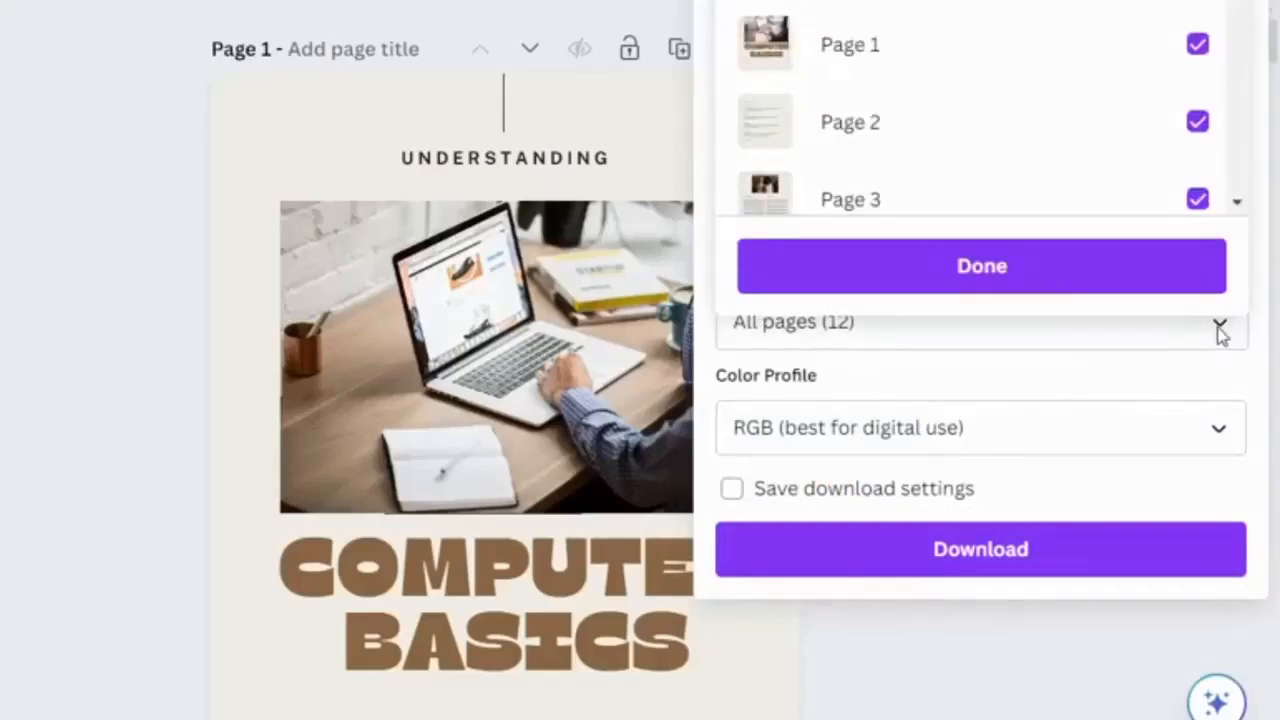
{"action": "left_click", "coordinate": [932, 258]}
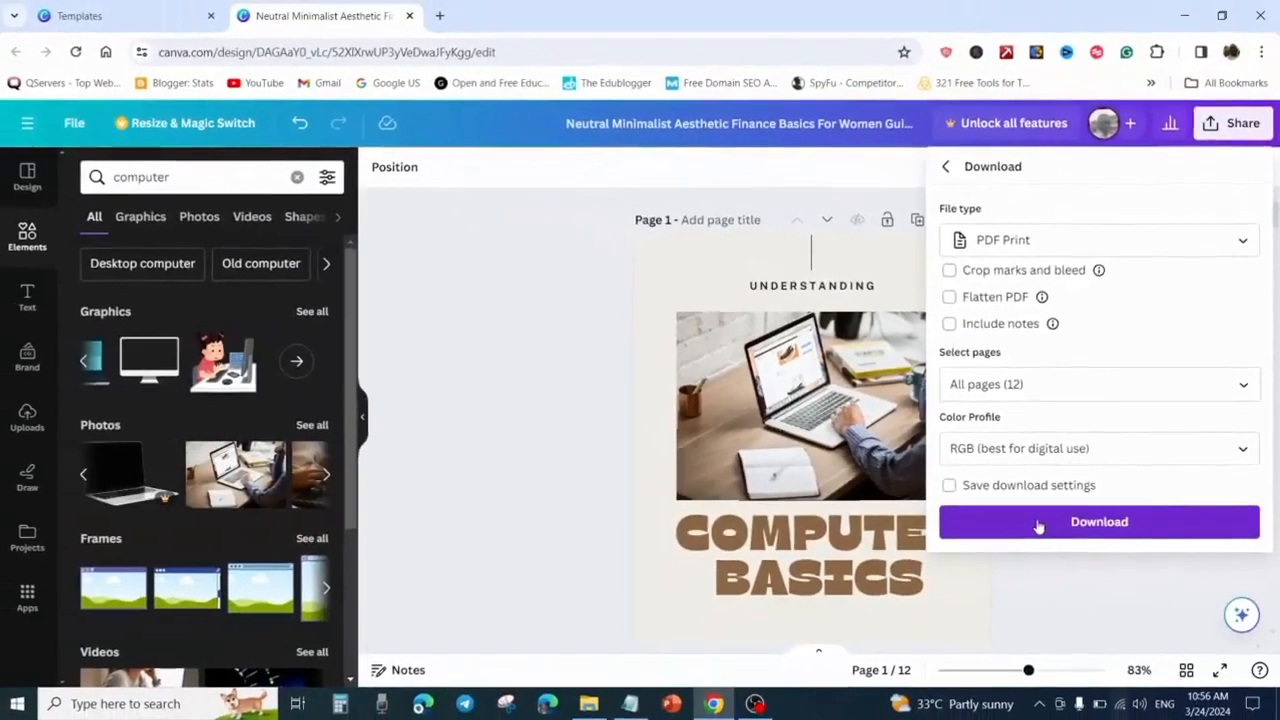
{"action": "left_click", "coordinate": [880, 557]}
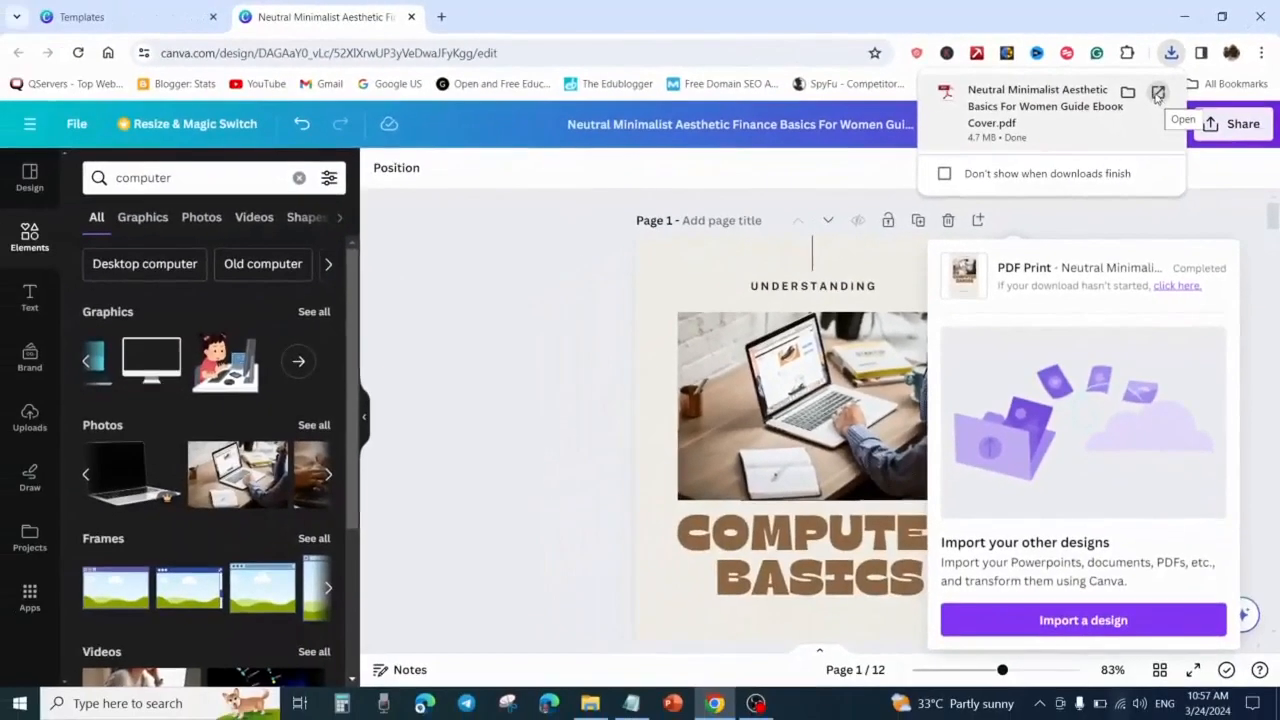
Open the downloaded ebook PDF, look through its pages from the cover past Chapter IV, and minimize the browser window.
{"action": "left_click", "coordinate": [1157, 93]}
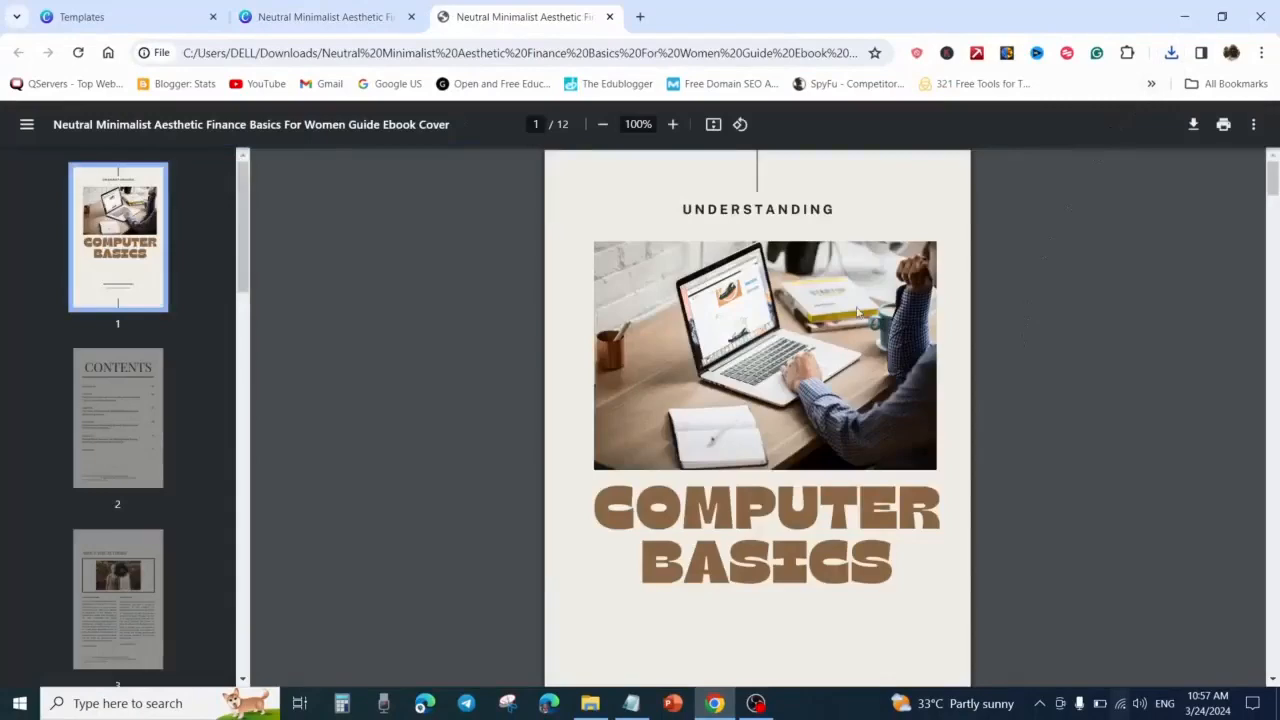
{"action": "scroll", "coordinate": [873, 345], "scroll_direction": "down", "scroll_amount": 6}
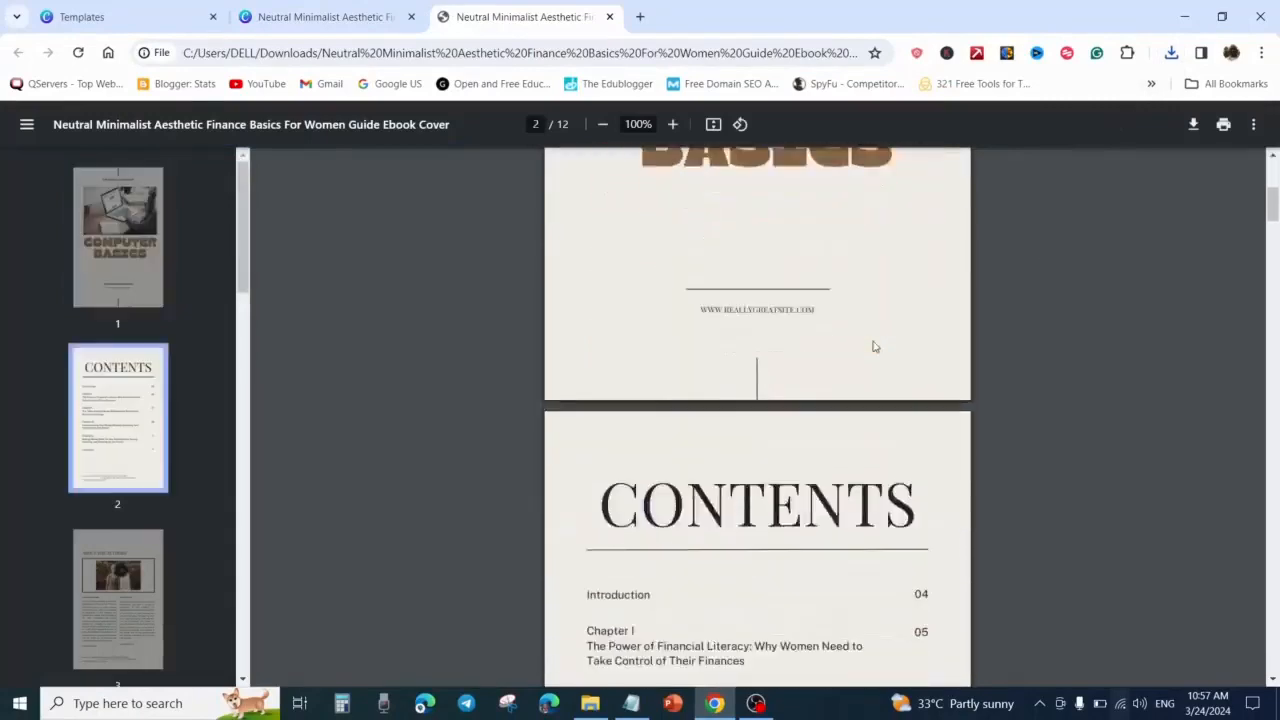
{"action": "scroll", "coordinate": [873, 345], "scroll_direction": "down", "scroll_amount": 10}
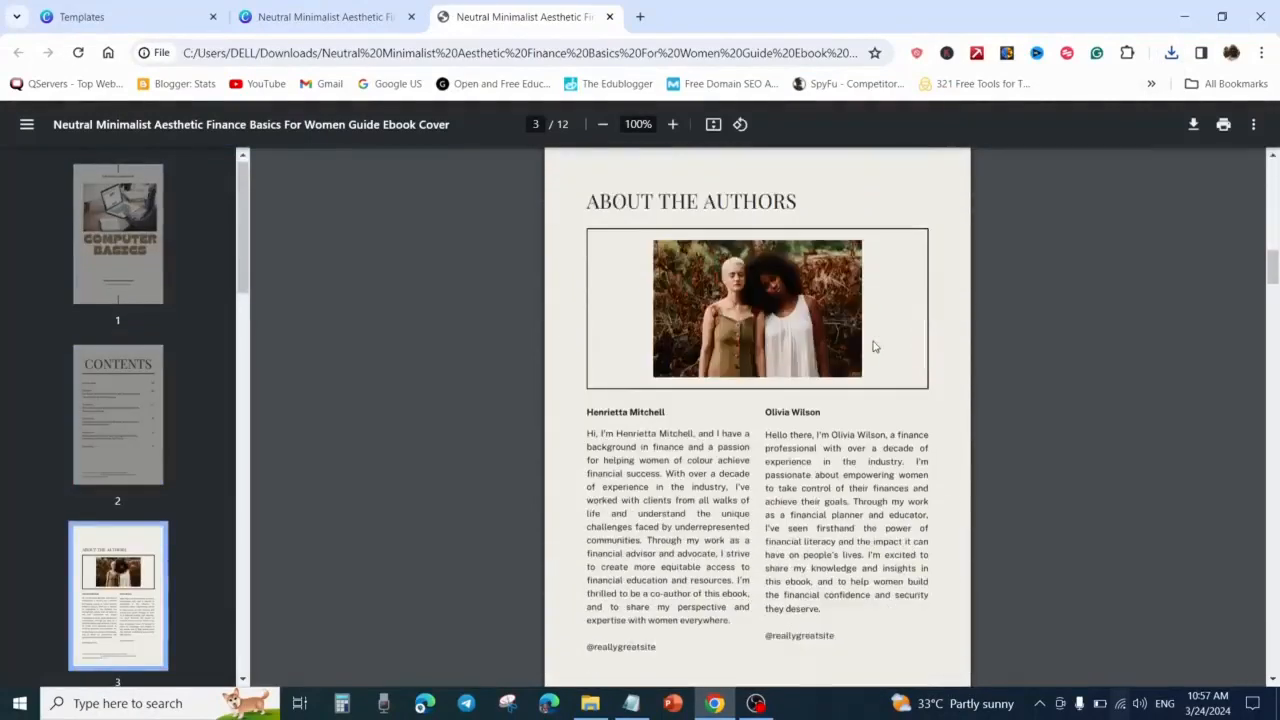
{"action": "scroll", "coordinate": [873, 345], "scroll_direction": "down", "scroll_amount": 10}
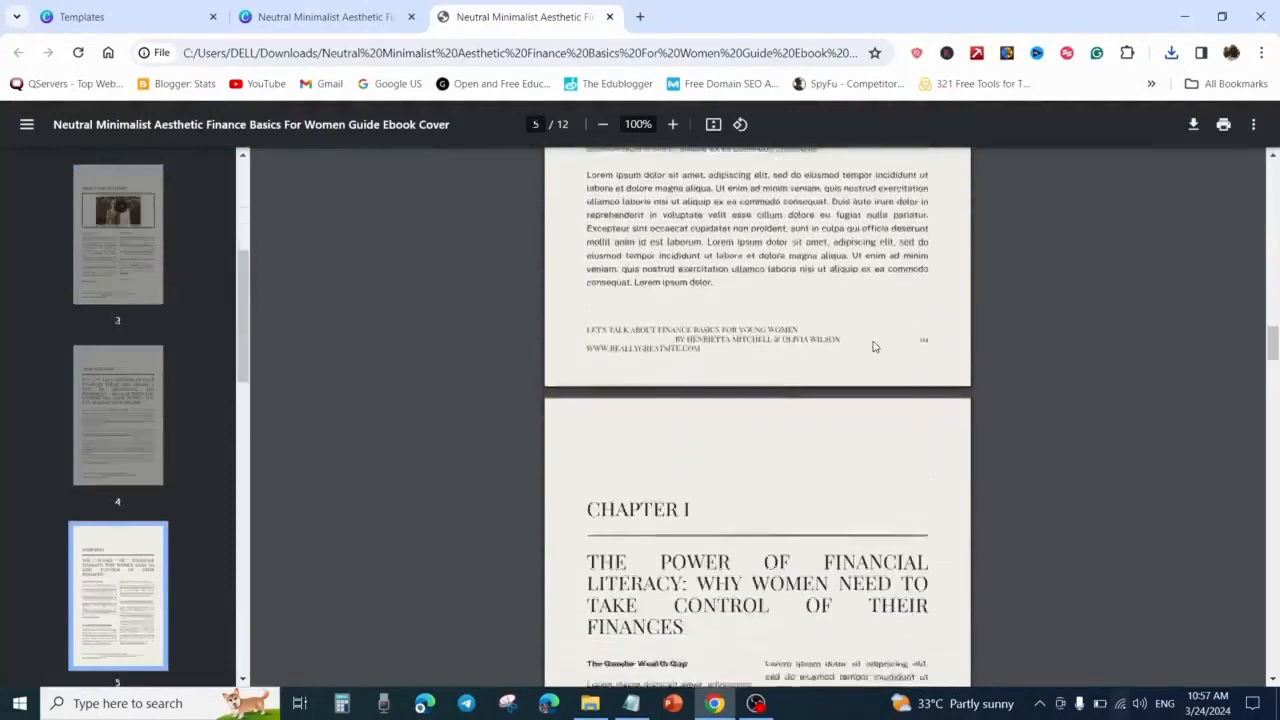
{"action": "scroll", "coordinate": [873, 345], "scroll_direction": "down", "scroll_amount": 10}
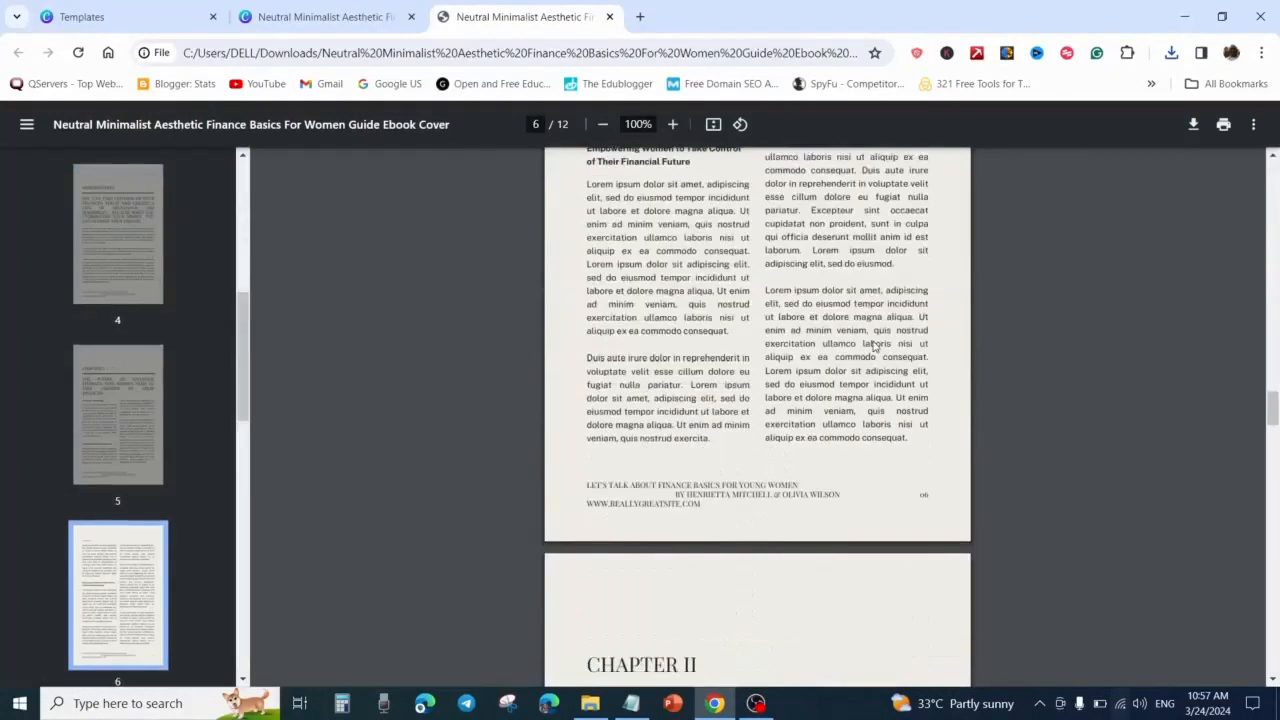
{"action": "scroll", "coordinate": [873, 346], "scroll_direction": "down", "scroll_amount": 10}
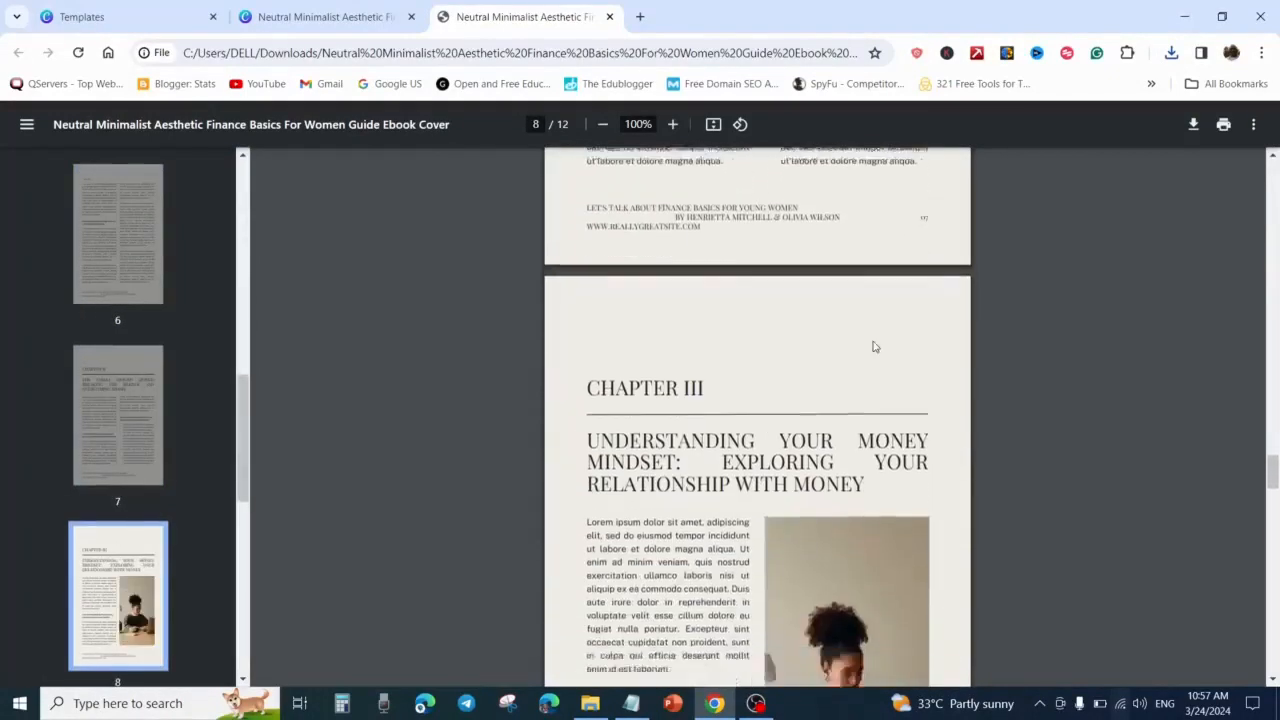
{"action": "scroll", "coordinate": [873, 346], "scroll_direction": "down", "scroll_amount": 10}
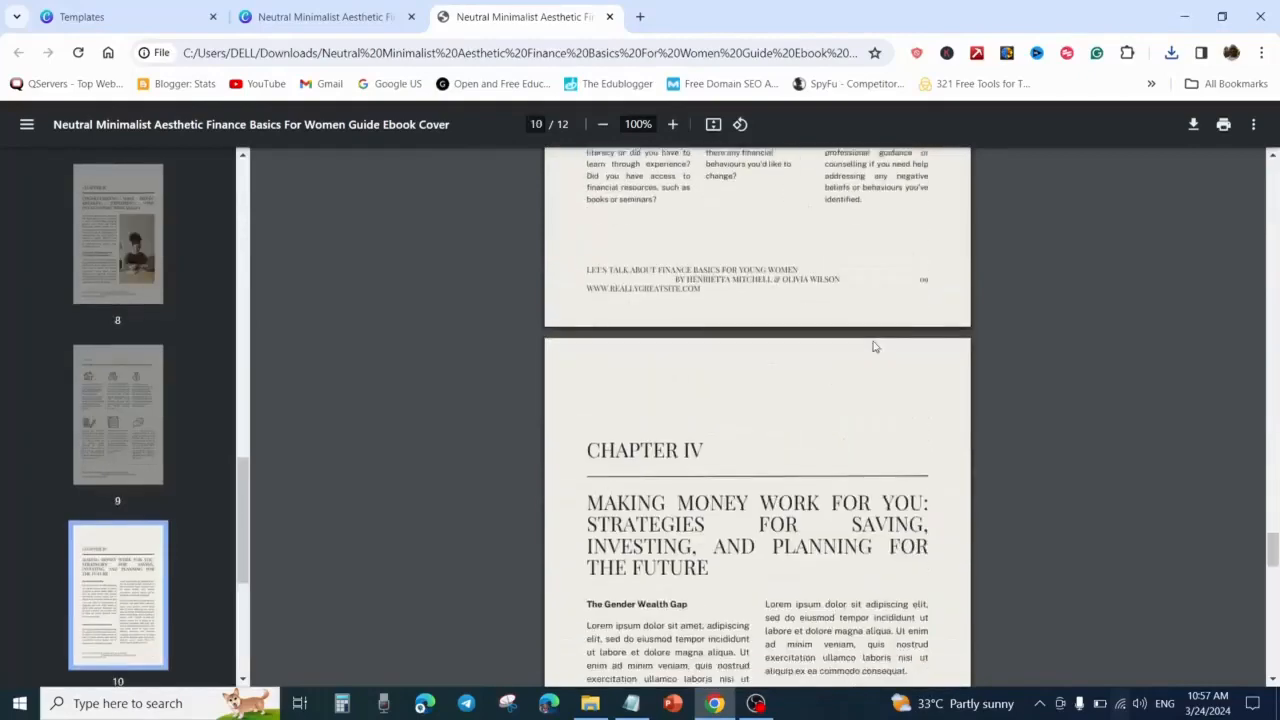
{"action": "scroll", "coordinate": [873, 345], "scroll_direction": "down", "scroll_amount": 10}
{"action": "left_click", "coordinate": [1184, 17]}
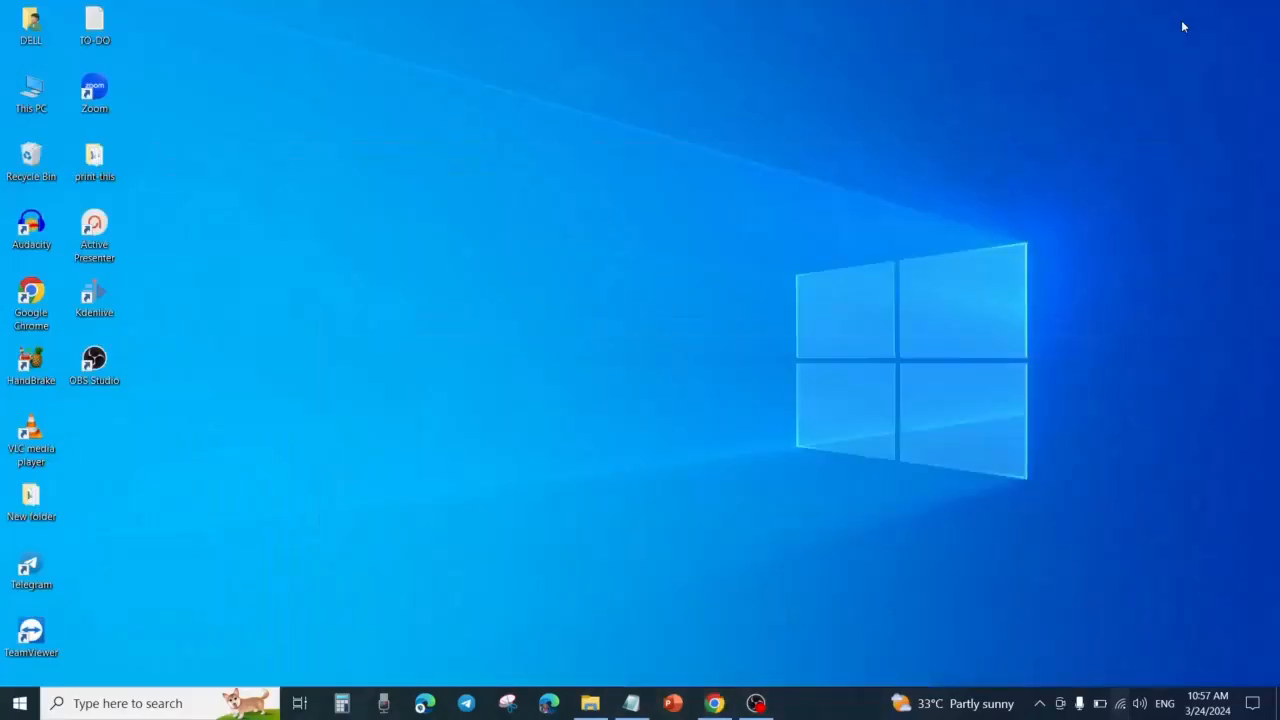